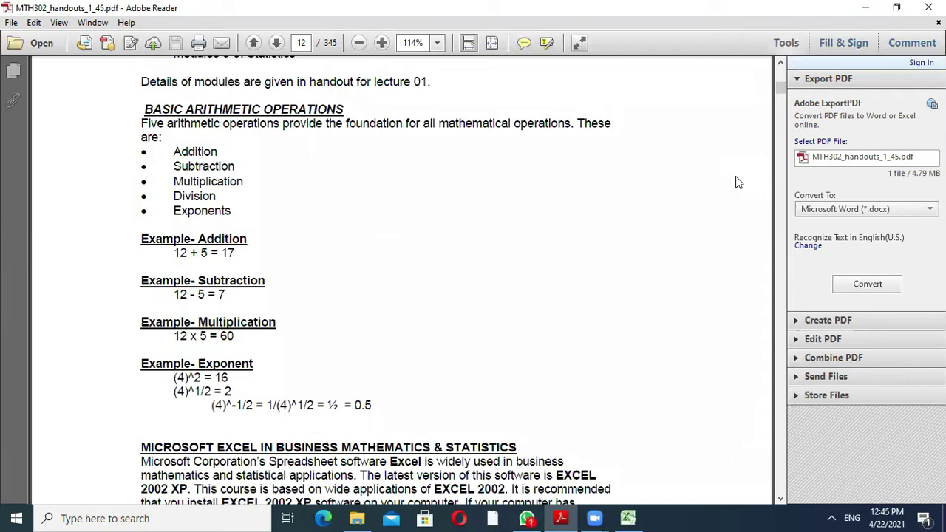
# Read through the handout from the basic arithmetic operations section on page 12 to the Excel worksheet picture on page 14.
pyautogui.scroll(-1, 736, 181)
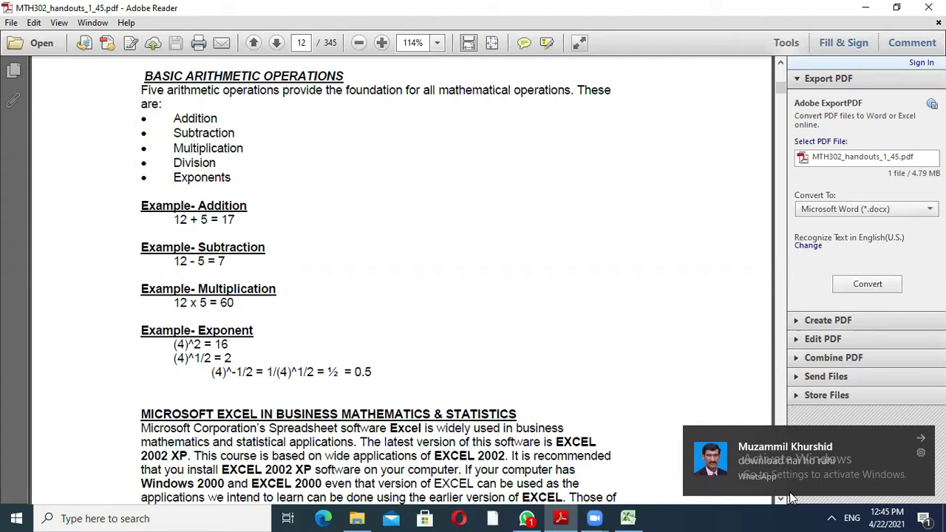
pyautogui.scroll(-2, 789, 499)
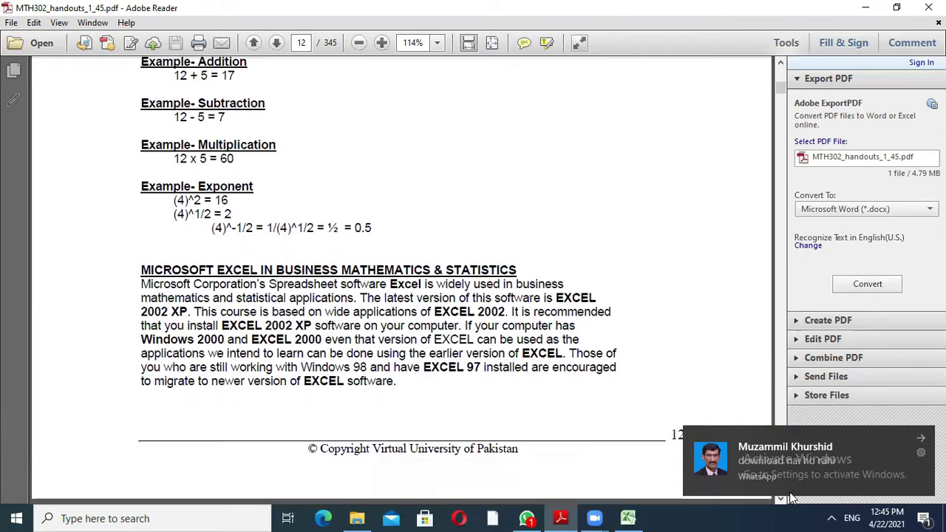
pyautogui.scroll(-4, 789, 497)
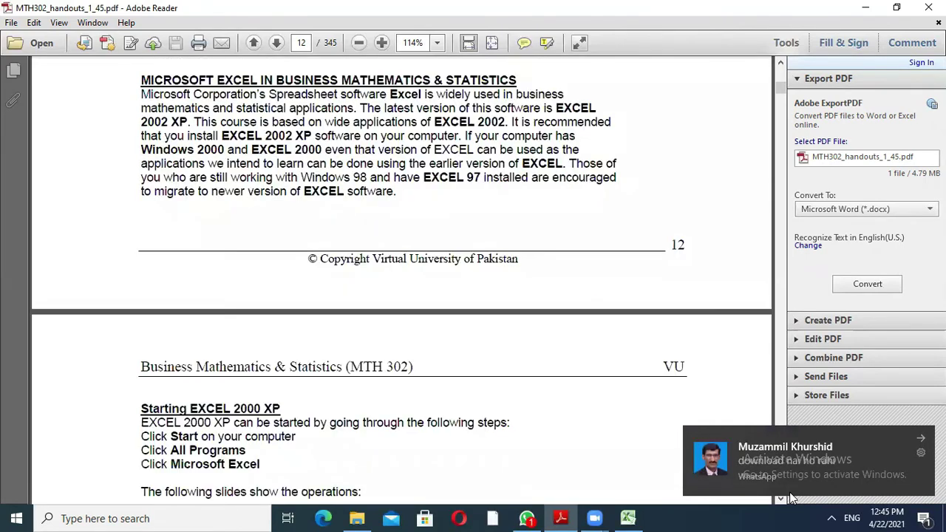
pyautogui.scroll(-10, 789, 498)
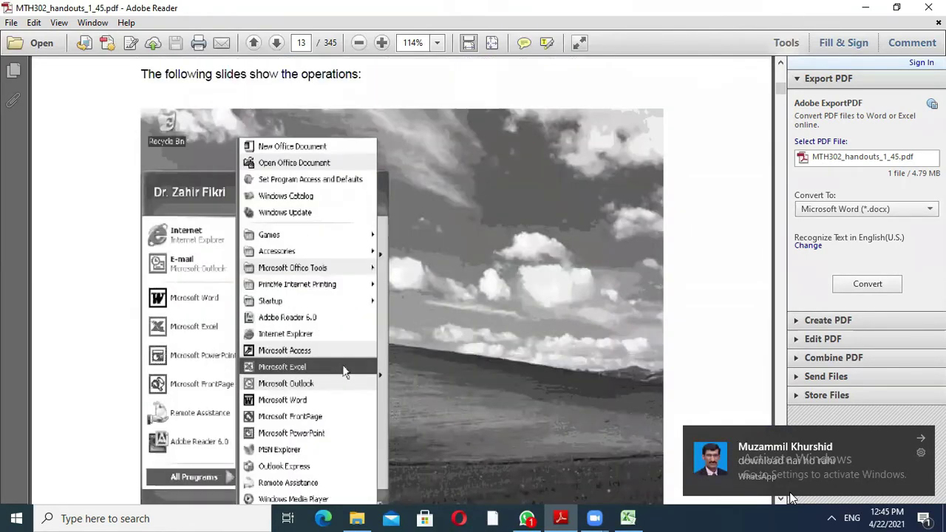
pyautogui.scroll(-10, 791, 499)
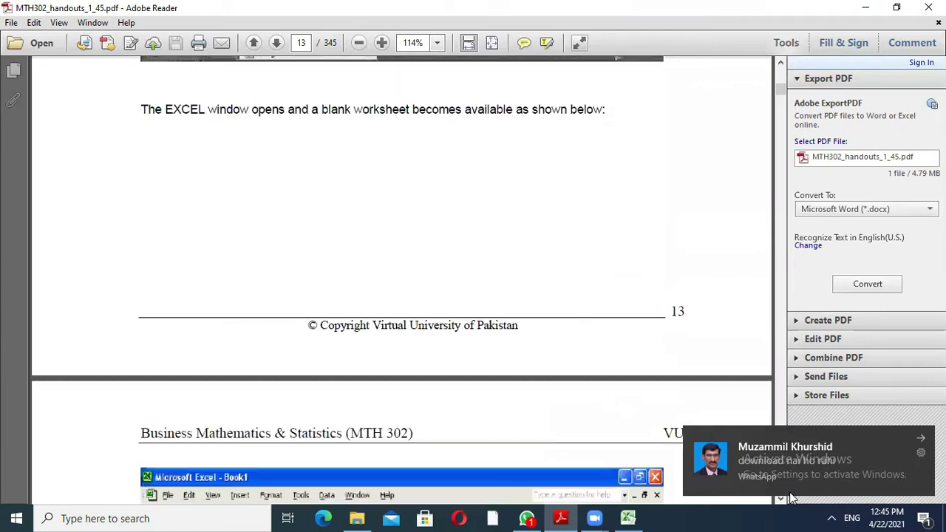
pyautogui.scroll(-7, 789, 497)
# Switch to the blank Excel workbook and select cells A1, C3 and C8 in turn to examine their cell references.
pyautogui.hotkey('alt', 'Tab')
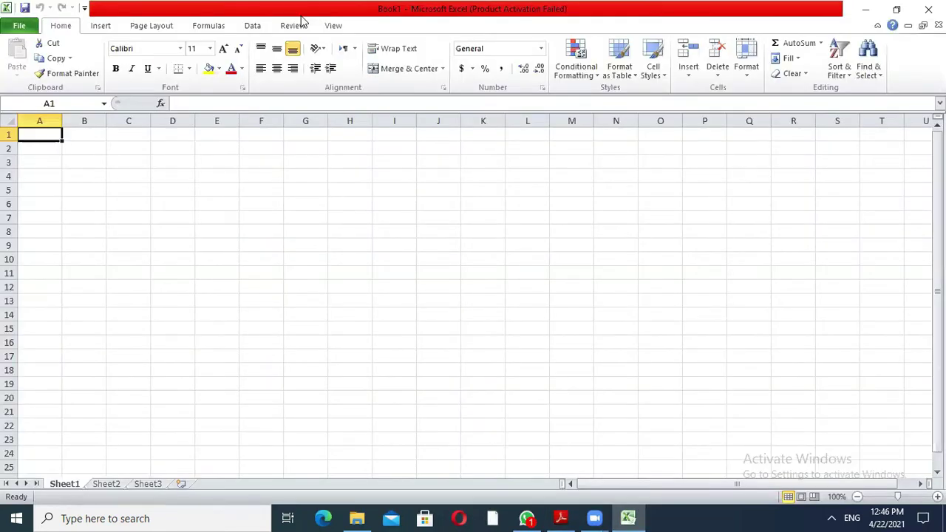
pyautogui.click(32, 134)
pyautogui.click(50, 135)
pyautogui.click(73, 122)
pyautogui.click(114, 164)
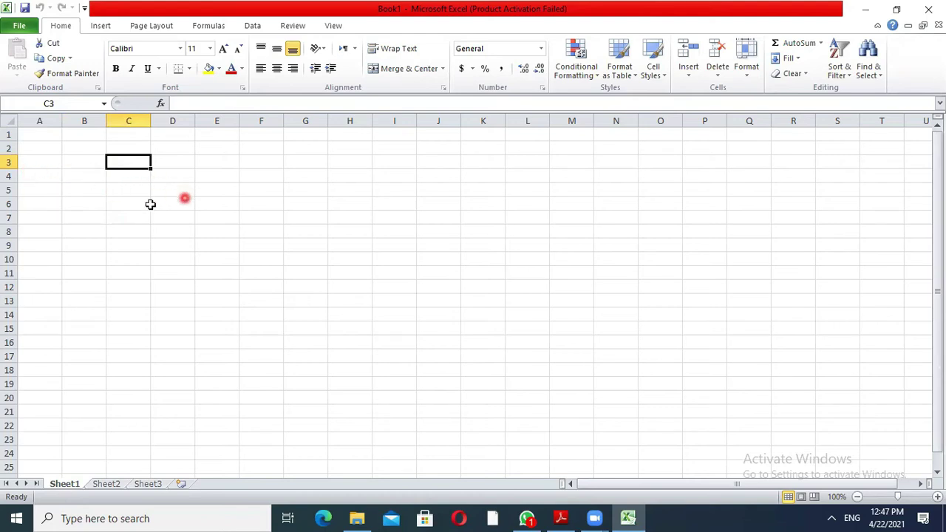
pyautogui.click(117, 233)
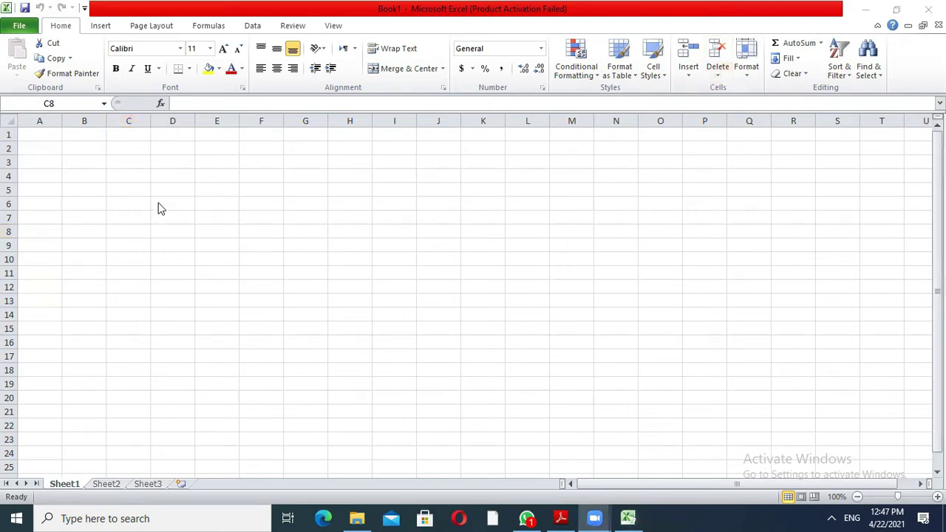
pyautogui.click(39, 135)
# Return to the handout in Adobe Reader and read the page 14 text on sheets, cell references, ranges and entering values.
pyautogui.moveTo(629, 517)
pyautogui.click(565, 517)
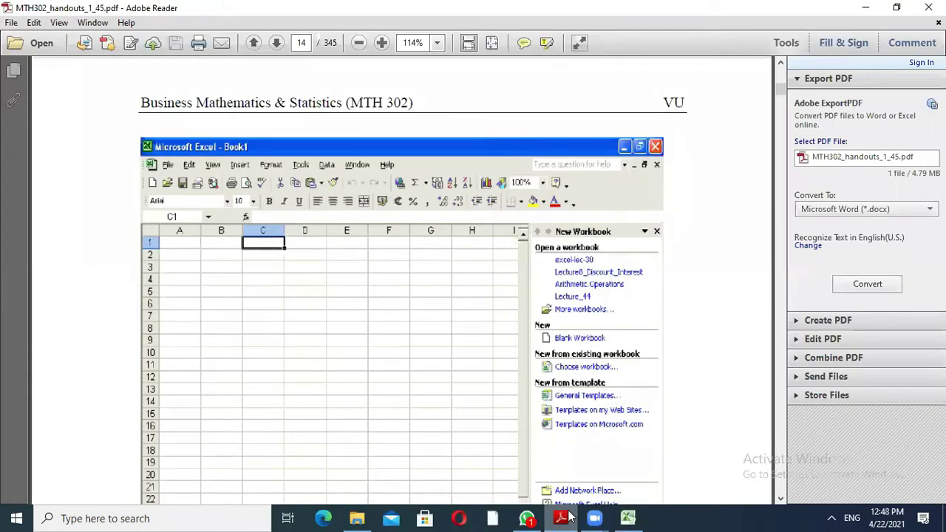
pyautogui.press('Down')
pyautogui.press('Down')
pyautogui.press('Down')
pyautogui.press('Down')
pyautogui.press('Down')
pyautogui.press('Down')
pyautogui.press('Down')
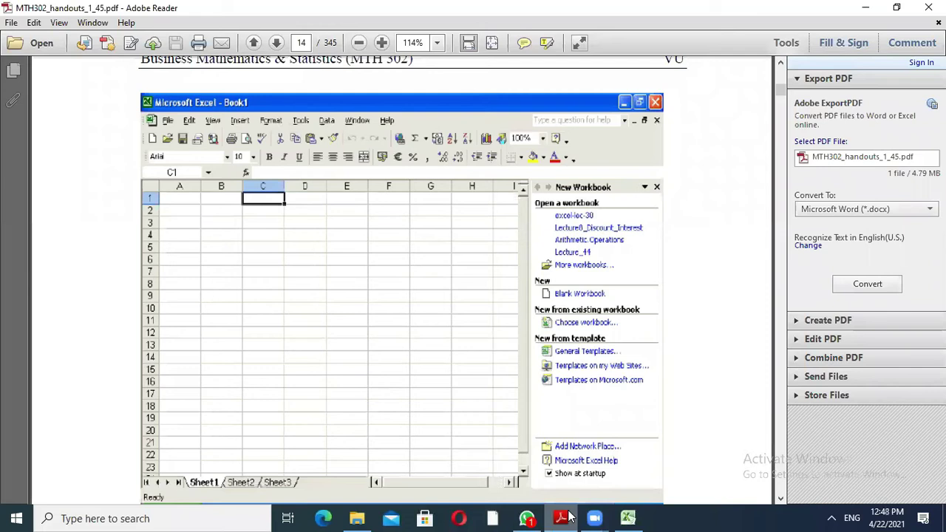
pyautogui.press('Down')
pyautogui.press('Down')
pyautogui.press('Down')
pyautogui.press('Down')
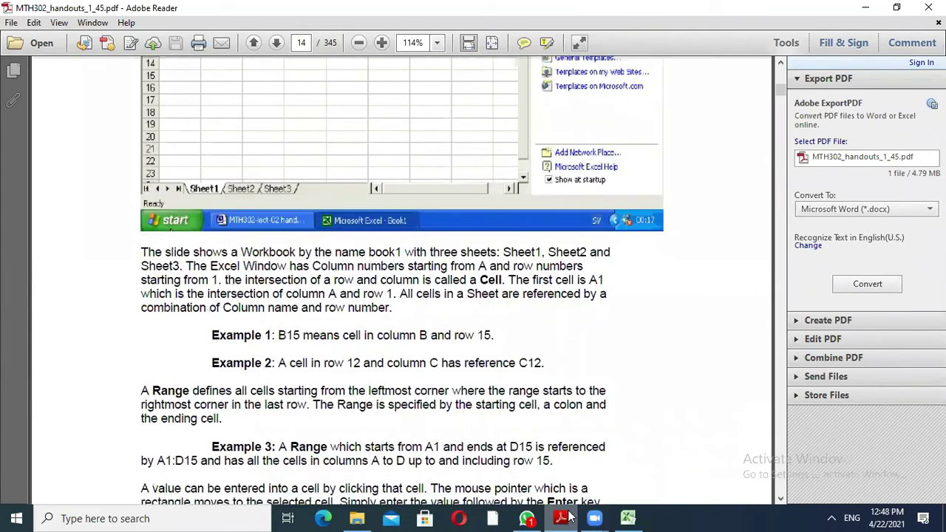
pyautogui.press('Down')
pyautogui.press('Down')
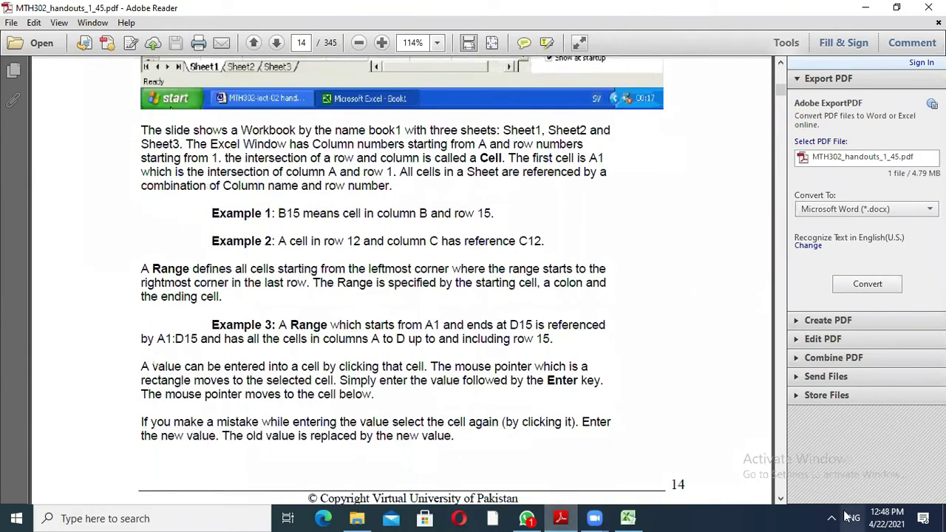
# Switch to Excel, locate the corner cells A1, G1 and G10, and select the range A1:G10.
pyautogui.click(629, 518)
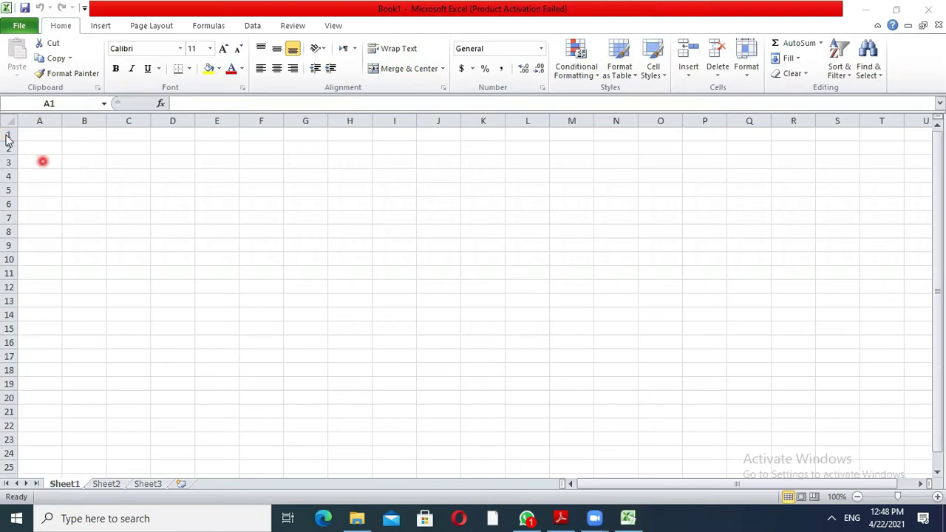
pyautogui.click(29, 135)
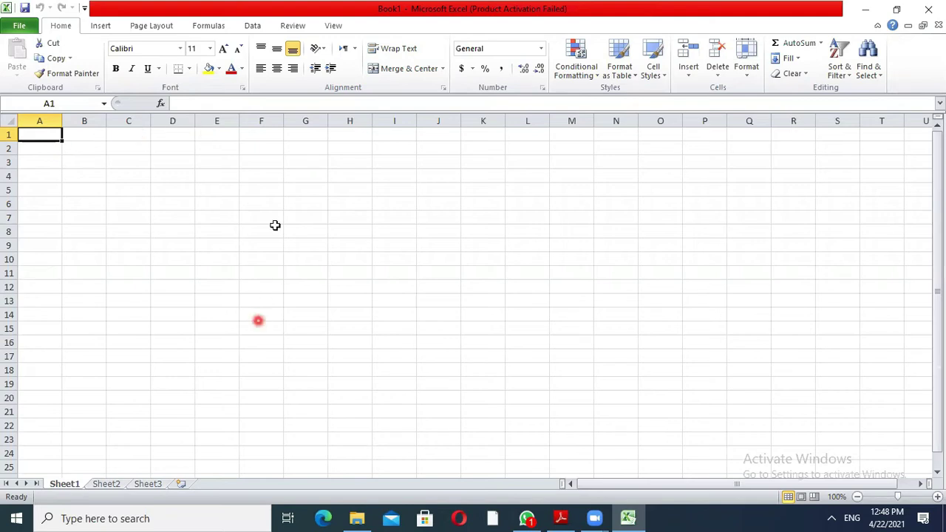
pyautogui.click(309, 134)
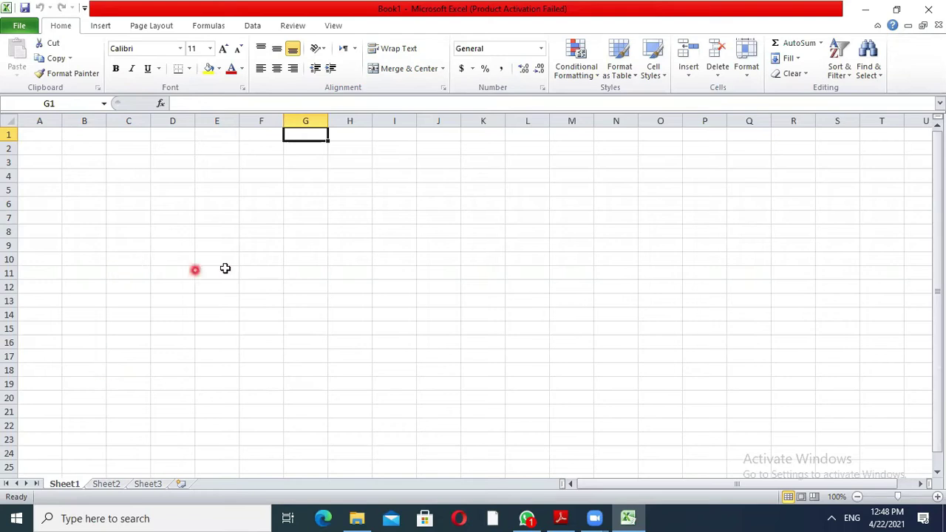
pyautogui.click(313, 260)
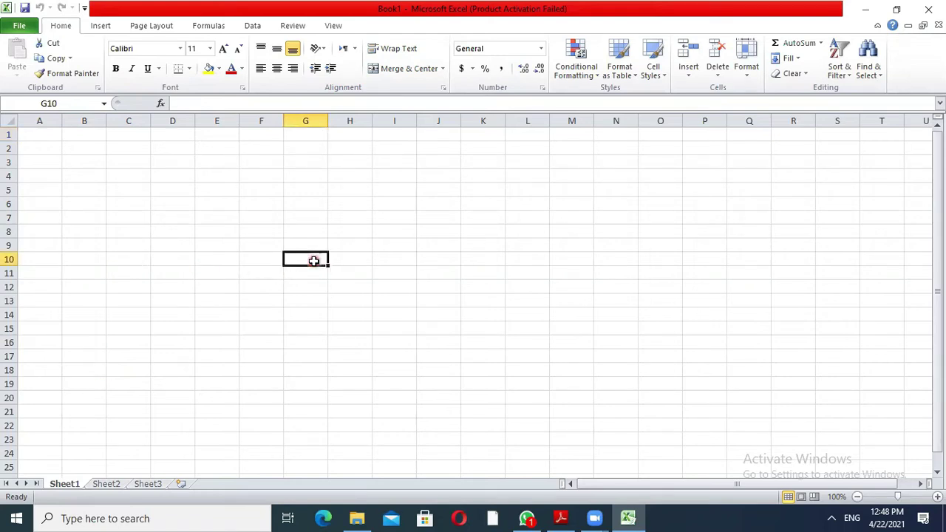
pyautogui.moveTo(28, 137); pyautogui.dragTo(298, 255)
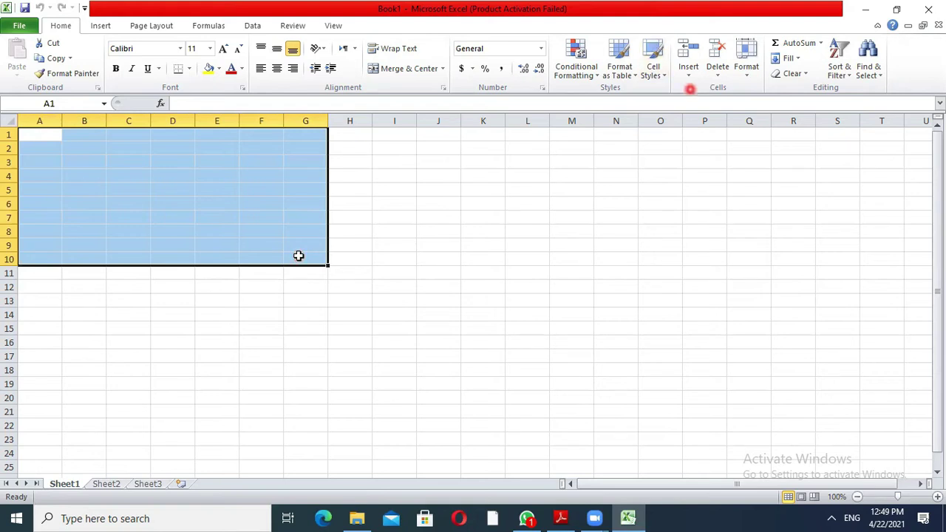
pyautogui.click(629, 518)
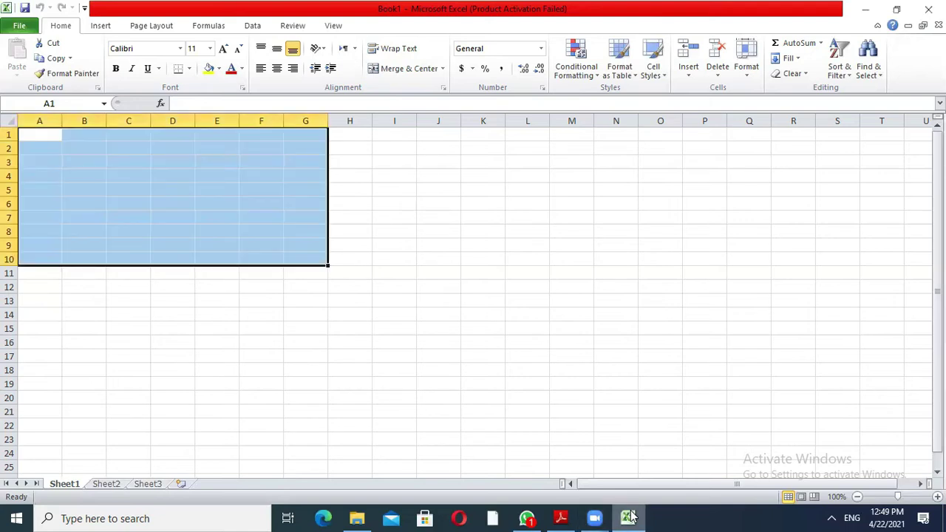
# Enter the heading "Addition" in cell A1.
pyautogui.click(43, 139)
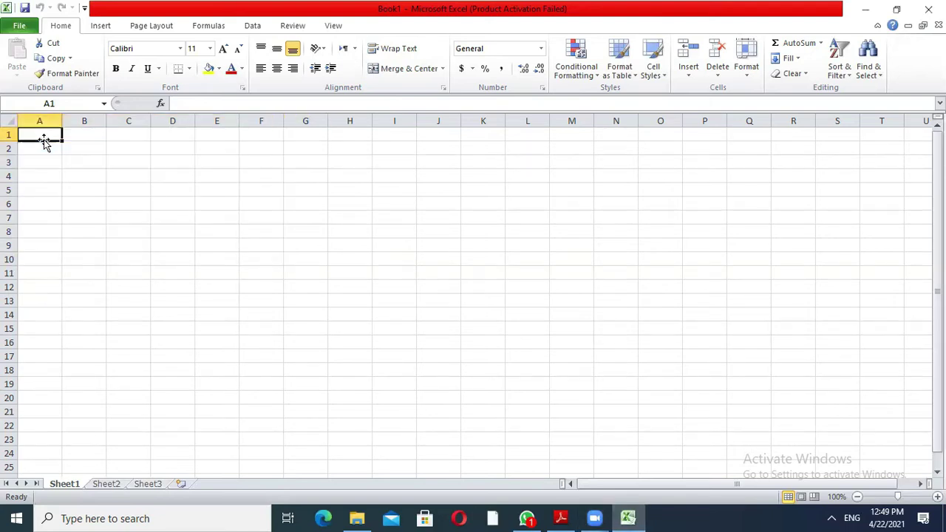
pyautogui.write('Addition')
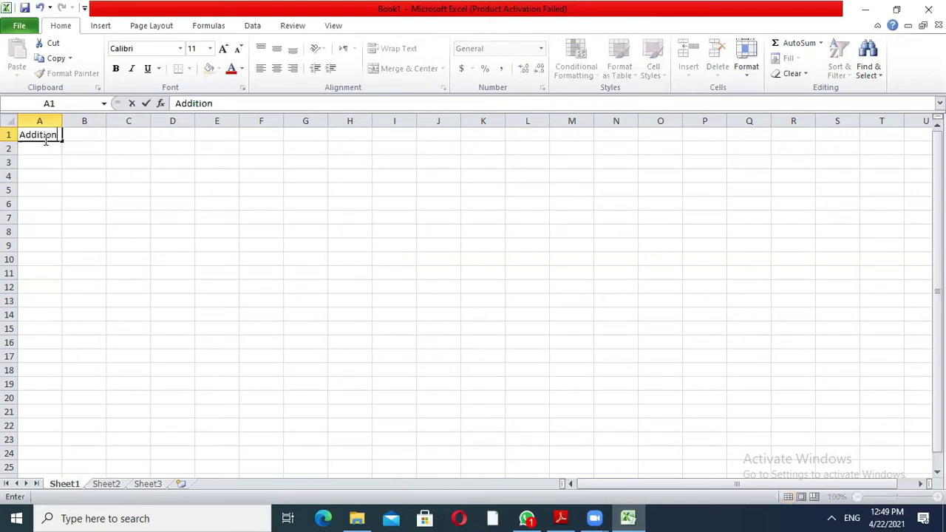
pyautogui.click(45, 144)
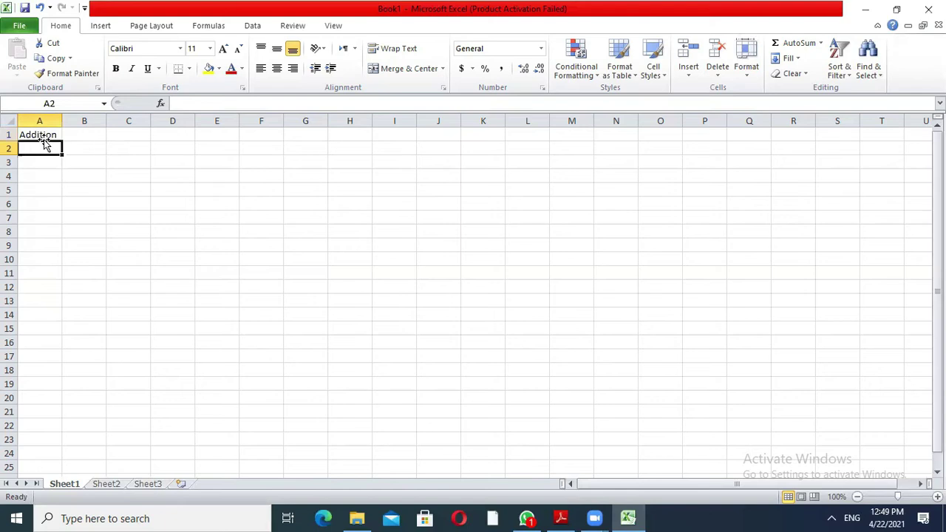
# Enter the numbers 15 in cell A3 and 92 in cell B3.
pyautogui.press('Return')
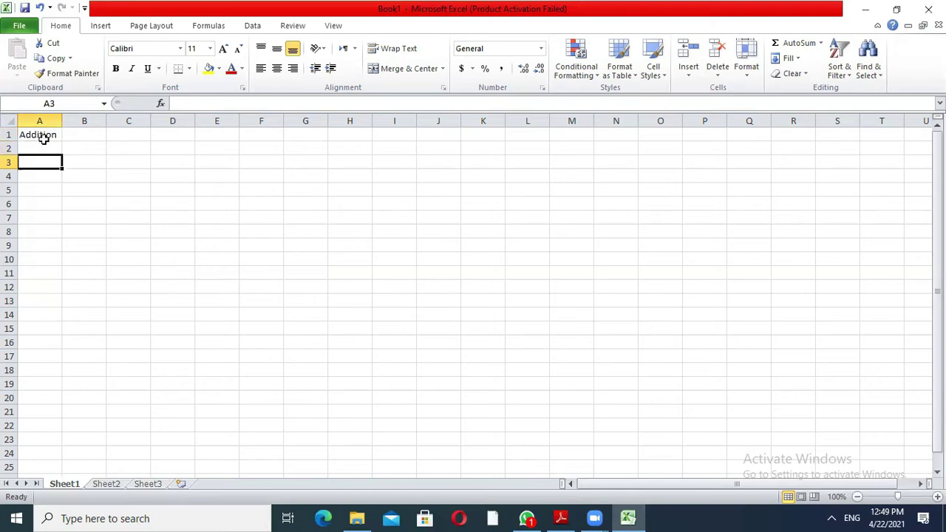
pyautogui.write('15')
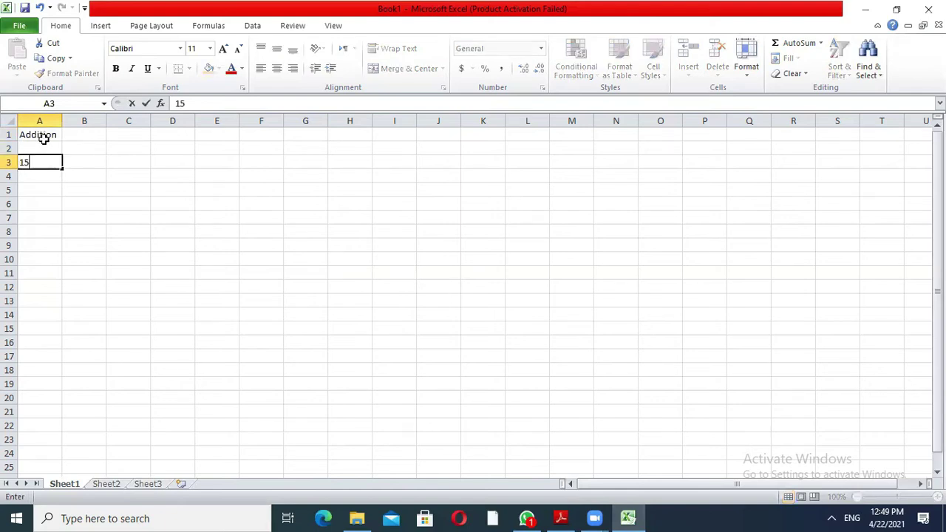
pyautogui.press('Tab')
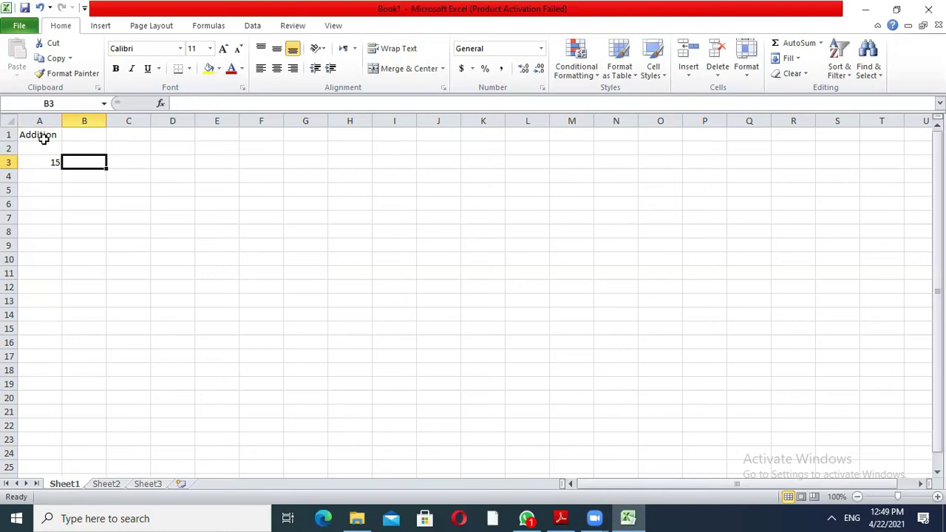
pyautogui.write('92')
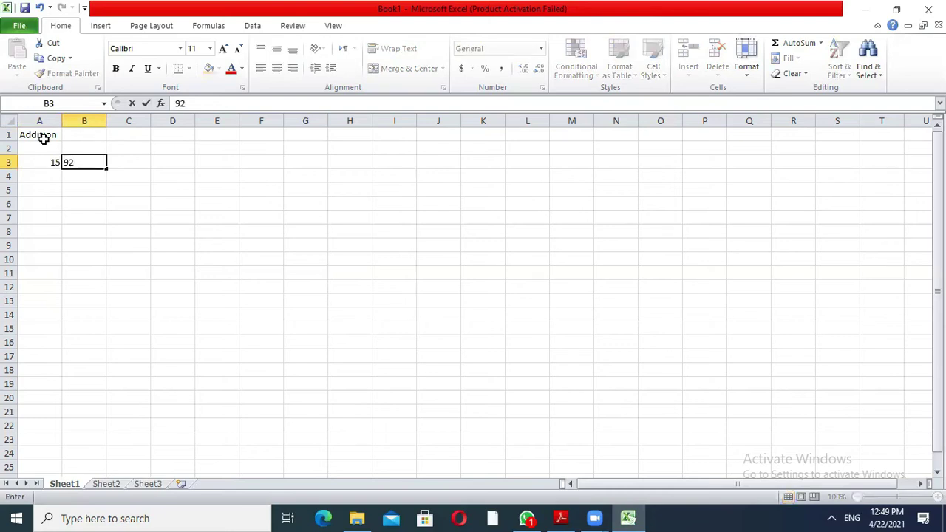
pyautogui.press('Tab')
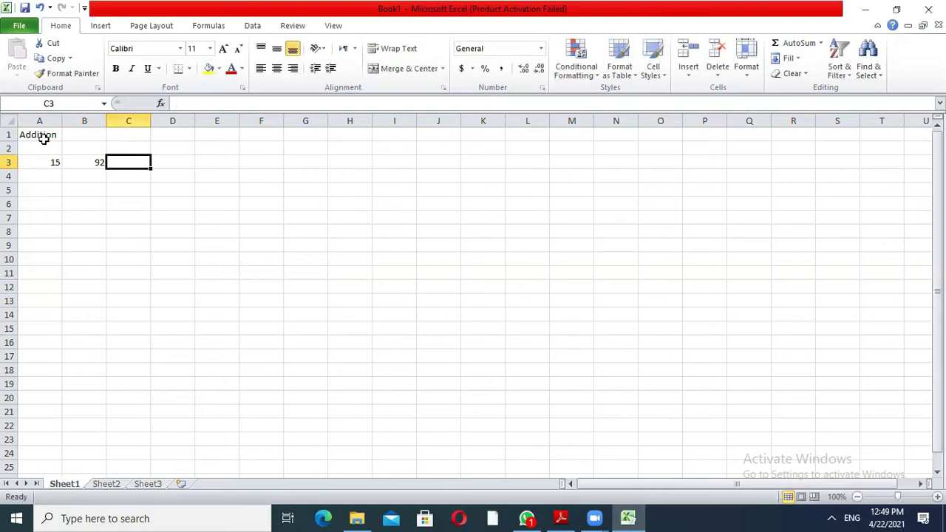
# Add the two numbers in cell D3 with the formula =A3+B3, leaving column C empty.
pyautogui.press('Tab')
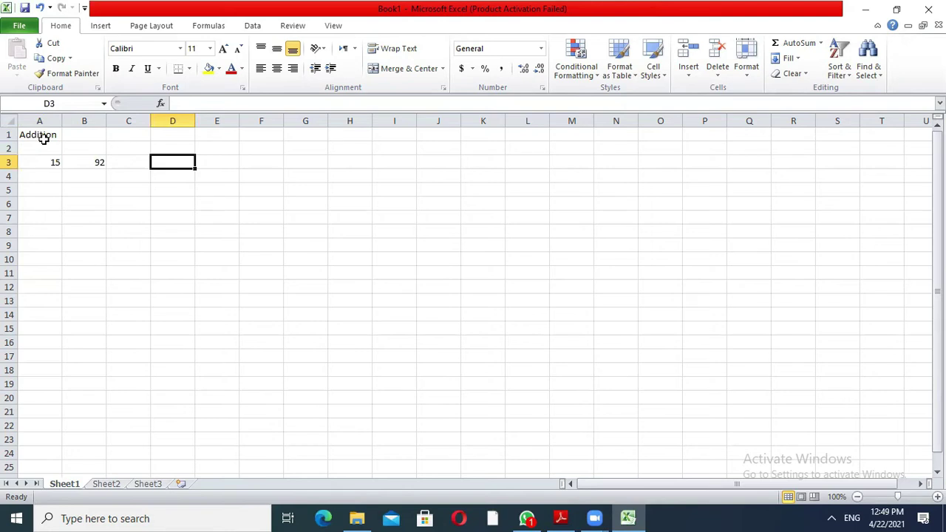
pyautogui.write('=')
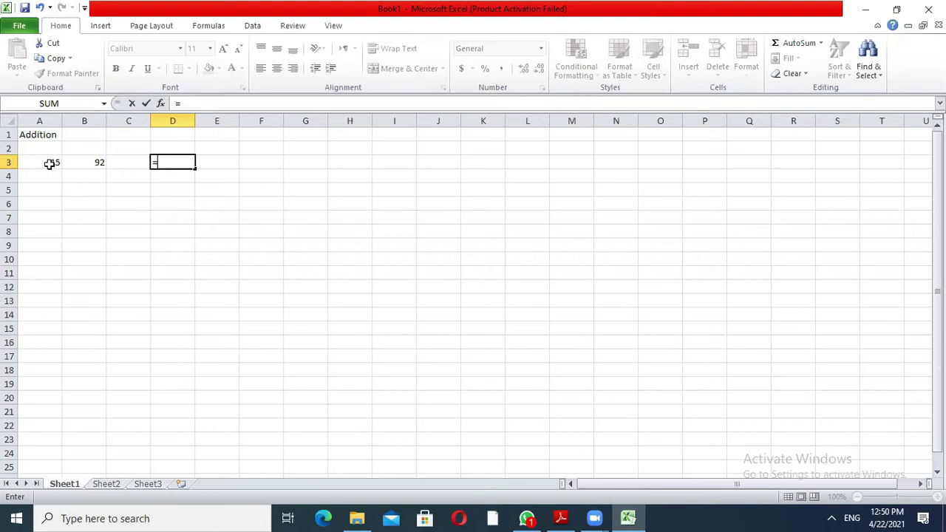
pyautogui.click(50, 164)
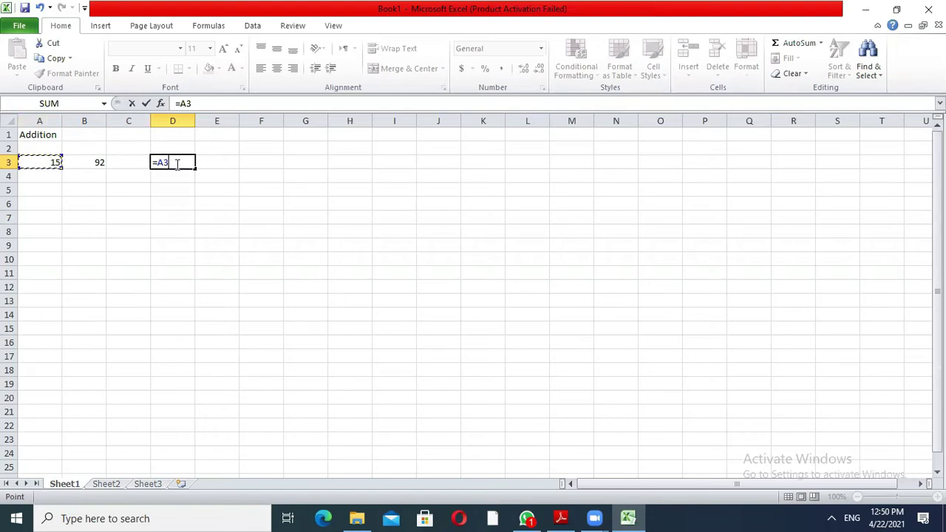
pyautogui.write('+')
pyautogui.click(90, 166)
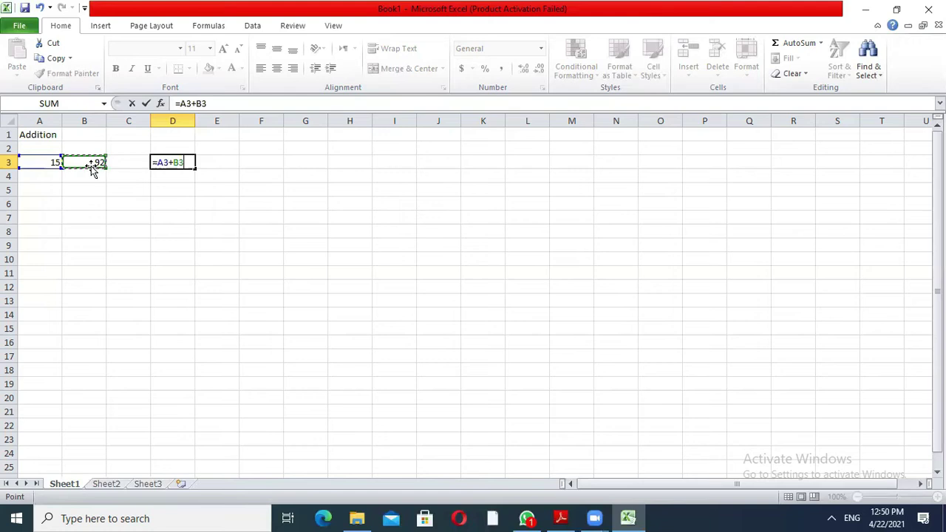
pyautogui.press('Return')
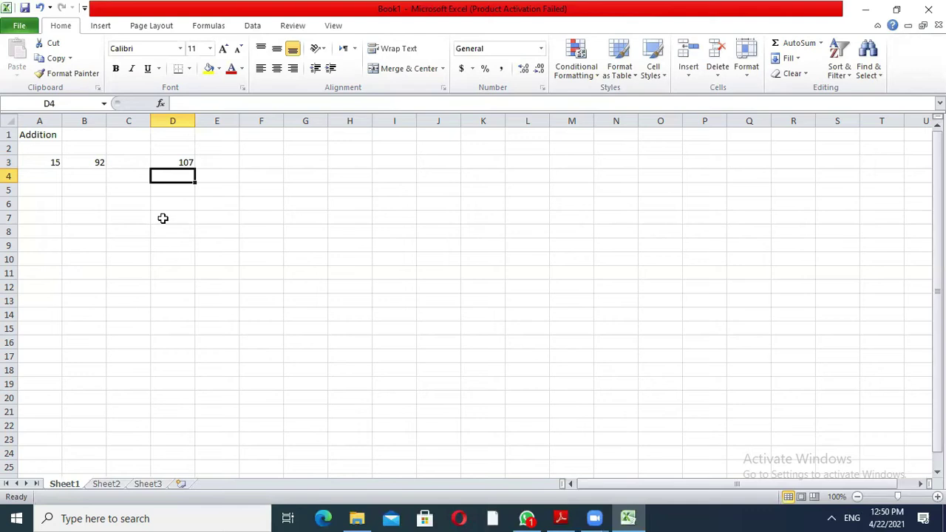
# Add the two numbers in row 3 with the formula =SUM(A3:B3) in cell F3.
pyautogui.click(259, 167)
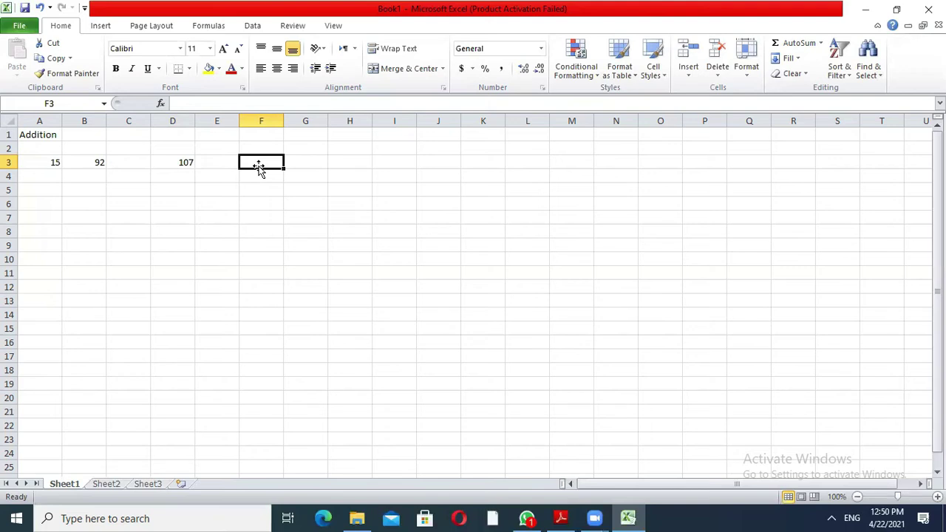
pyautogui.write('=')
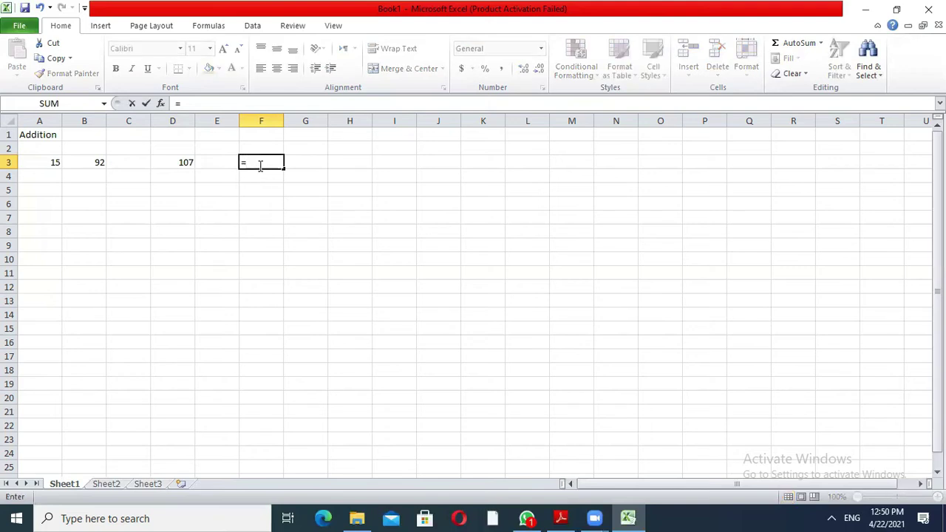
pyautogui.write('s')
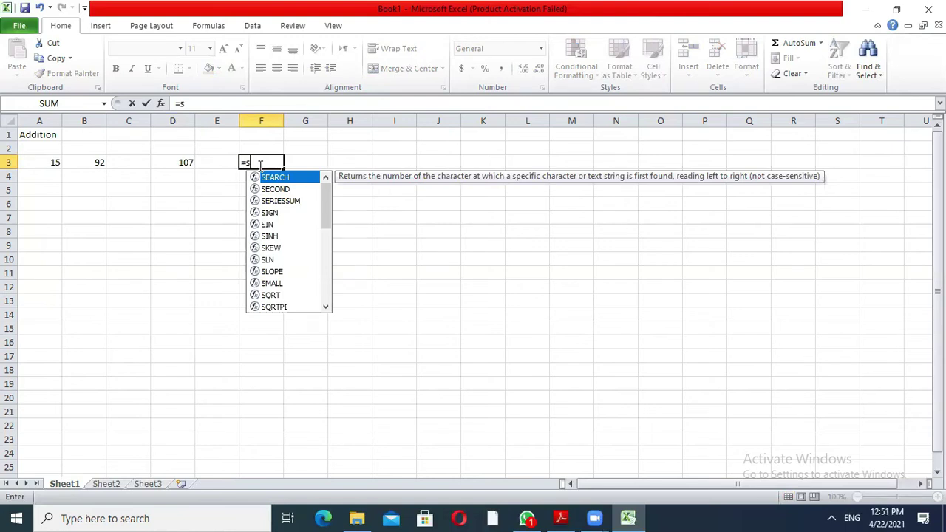
pyautogui.write('um')
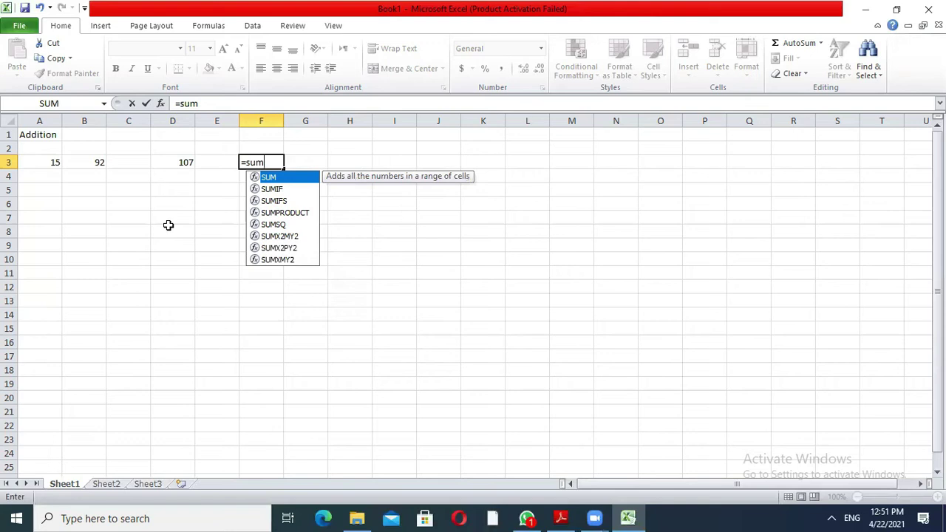
pyautogui.write('(')
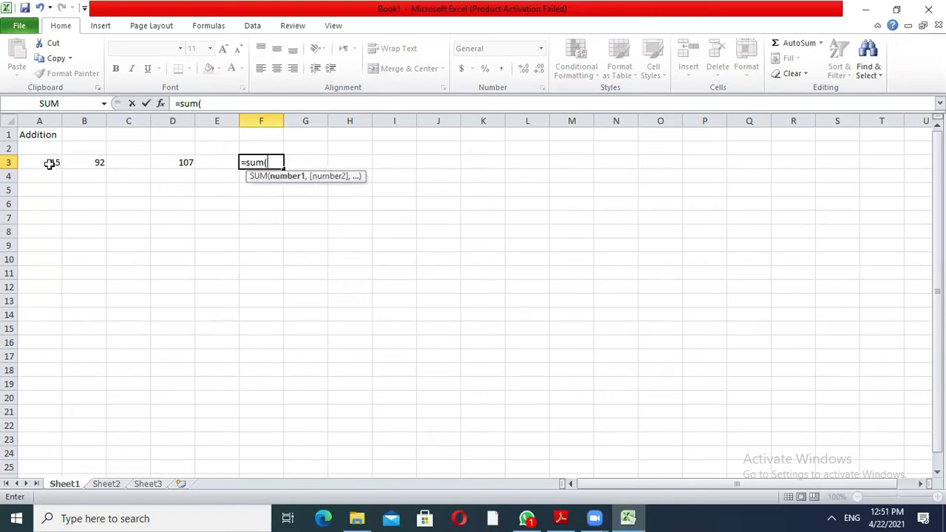
pyautogui.moveTo(50, 164); pyautogui.dragTo(67, 164)
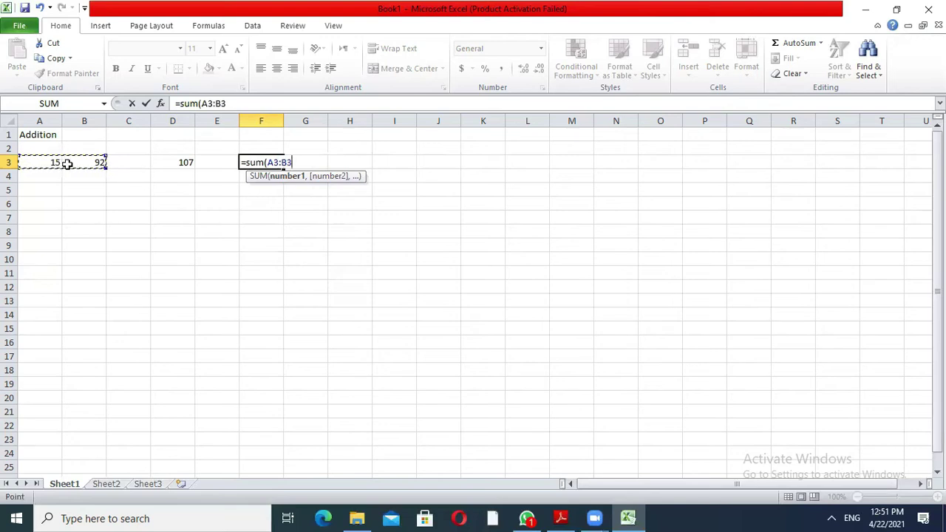
pyautogui.write(')')
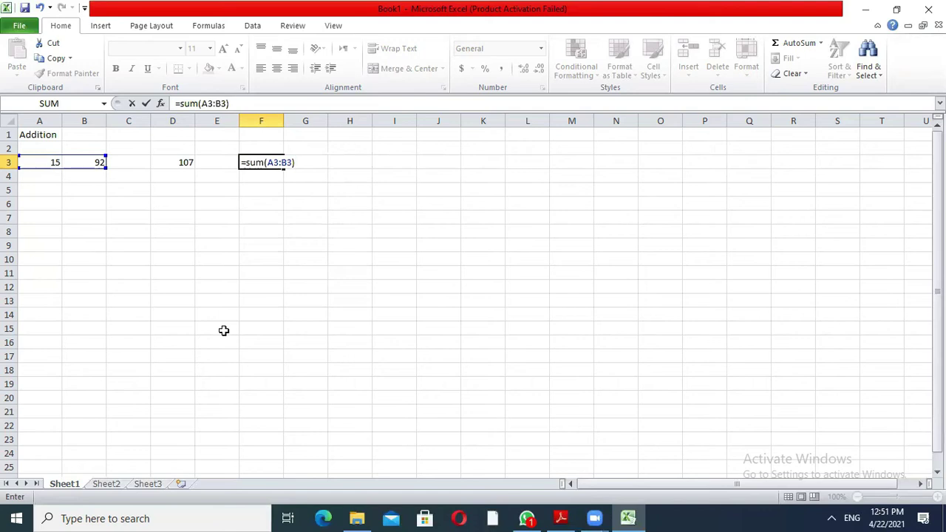
pyautogui.press('Return')
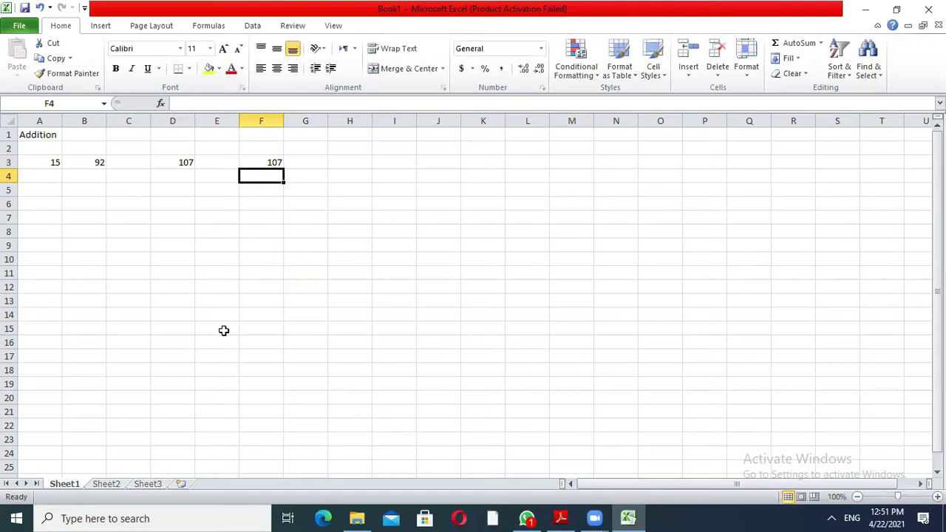
pyautogui.press('Down')
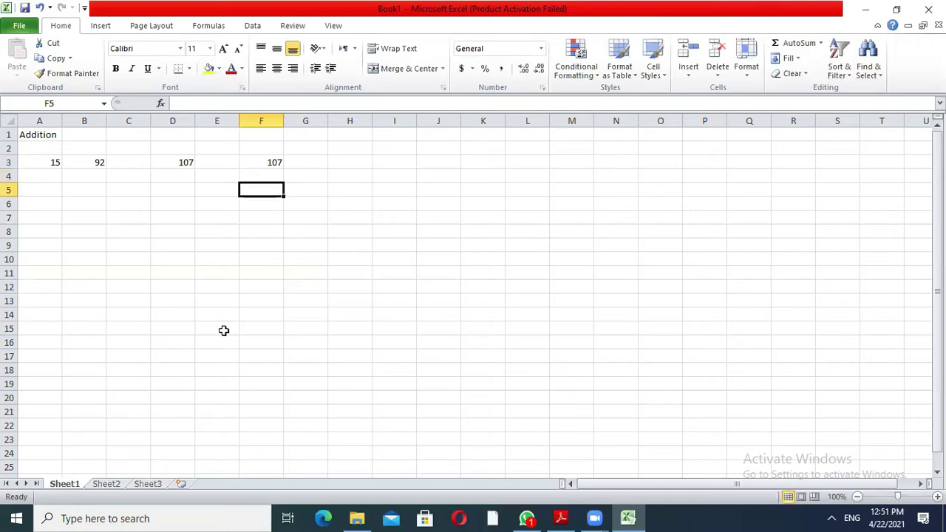
pyautogui.write('=sum')
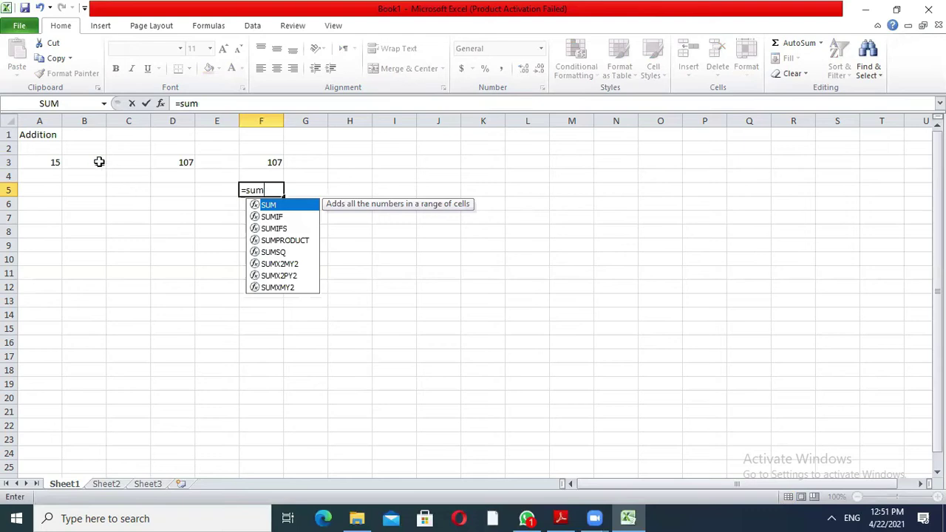
pyautogui.moveTo(57, 163); pyautogui.dragTo(81, 163)
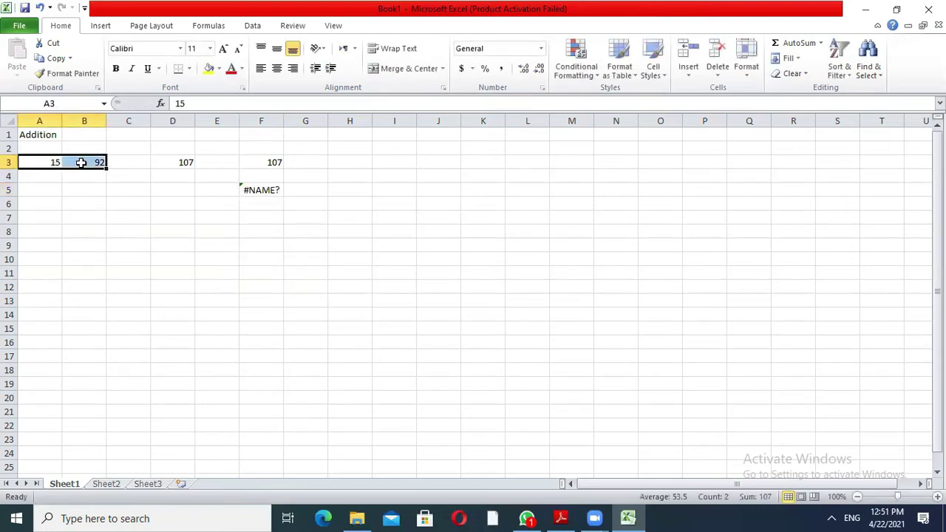
pyautogui.click(276, 189)
pyautogui.press('Delete')
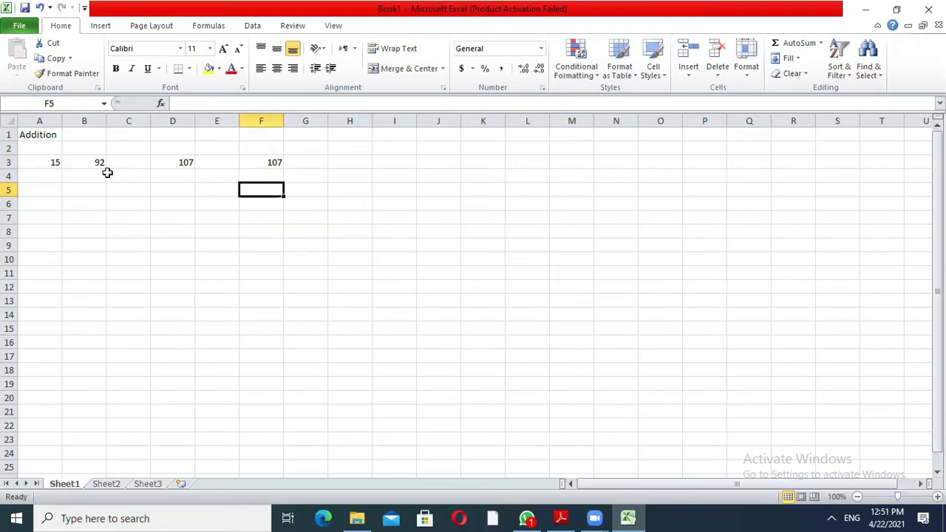
# Clear the range B3:F4 and enter 27, 31, 19, 13, 41 and 22 in cells A4 to A9.
pyautogui.moveTo(96, 163); pyautogui.dragTo(278, 168)
pyautogui.press('Delete')
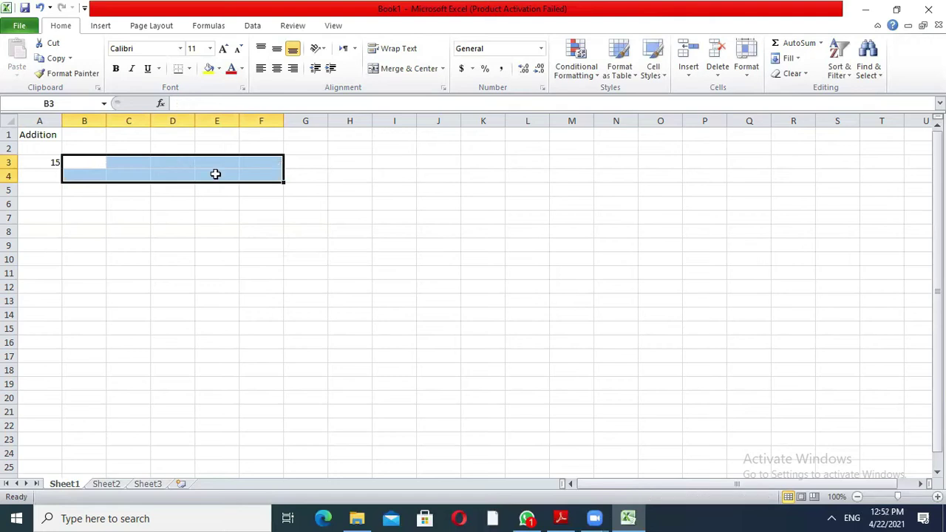
pyautogui.click(47, 180)
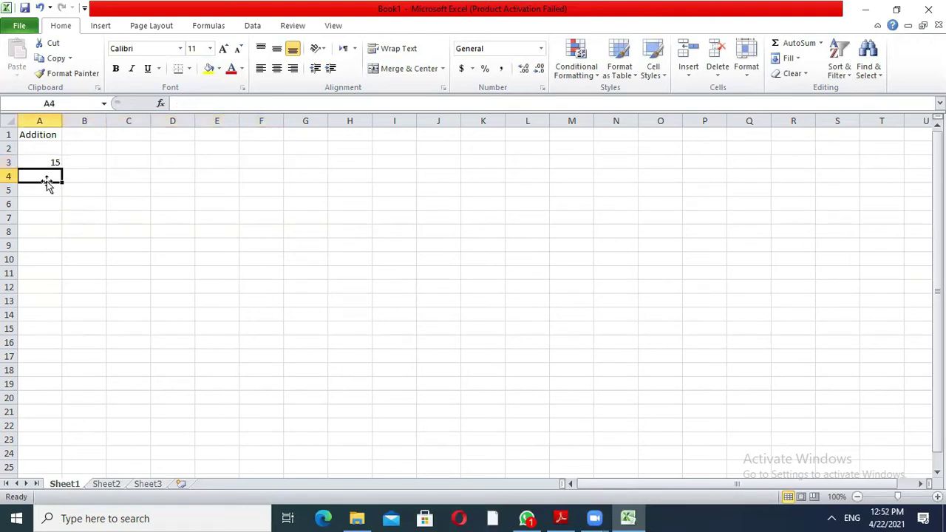
pyautogui.write('27')
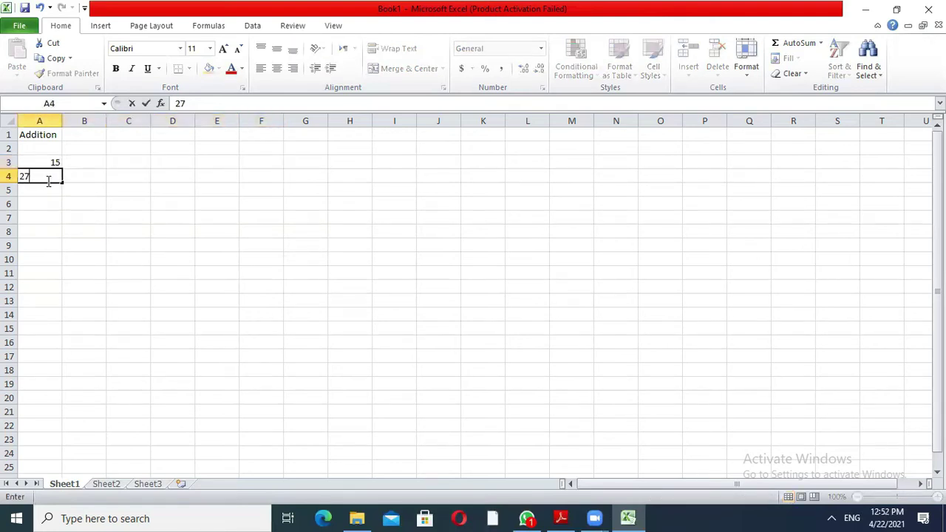
pyautogui.press('Return')
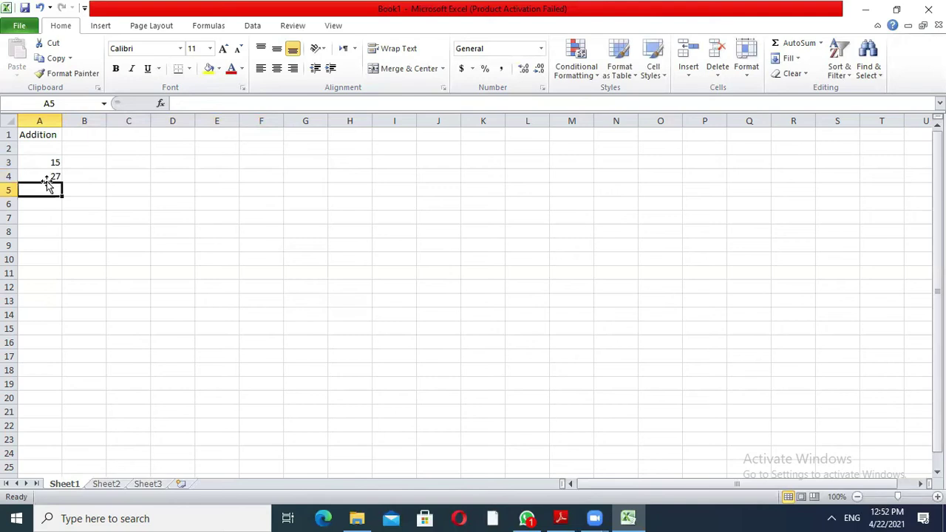
pyautogui.write('31')
pyautogui.press('Return')
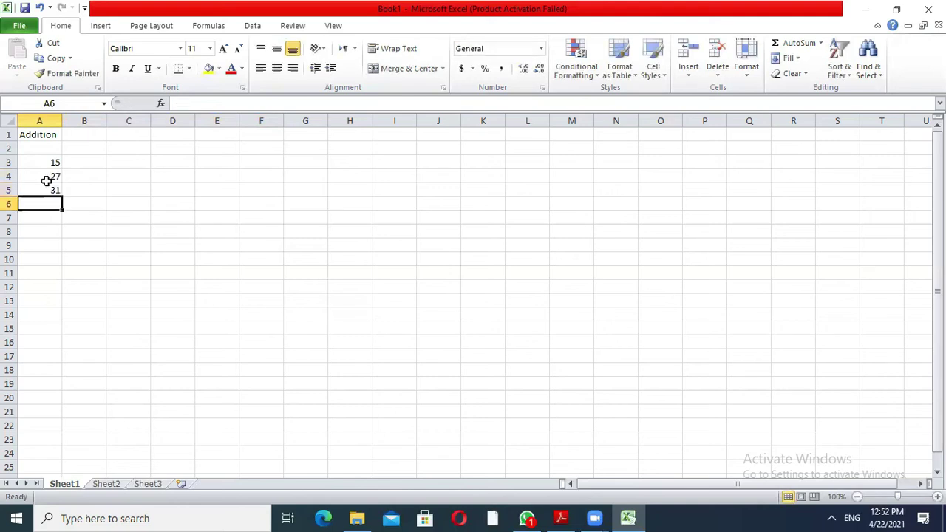
pyautogui.write('19')
pyautogui.press('Return')
pyautogui.write('13')
pyautogui.press('Return')
pyautogui.write('41')
pyautogui.press('Return')
pyautogui.write('22')
pyautogui.press('Return')
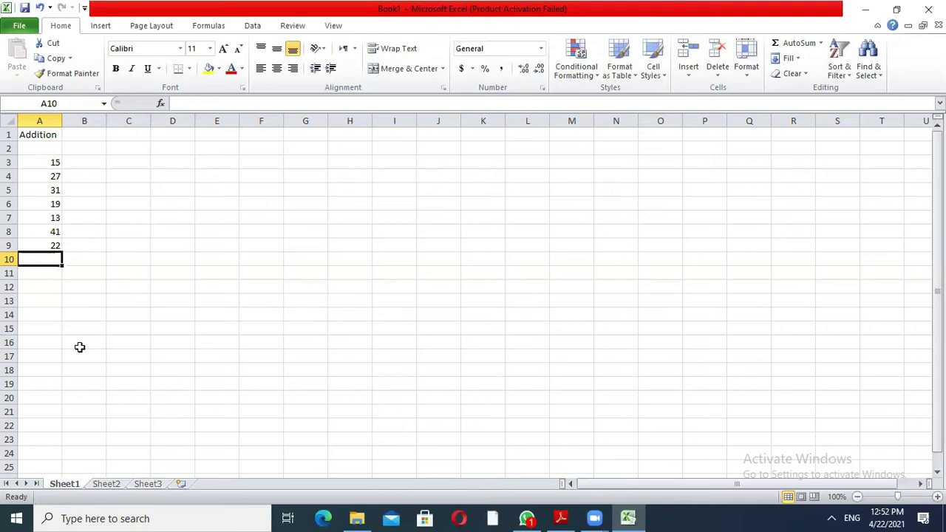
# Total the column of numbers in cell A11 with the formula =SUM(A3:A9), leaving A10 empty.
pyautogui.press('Return')
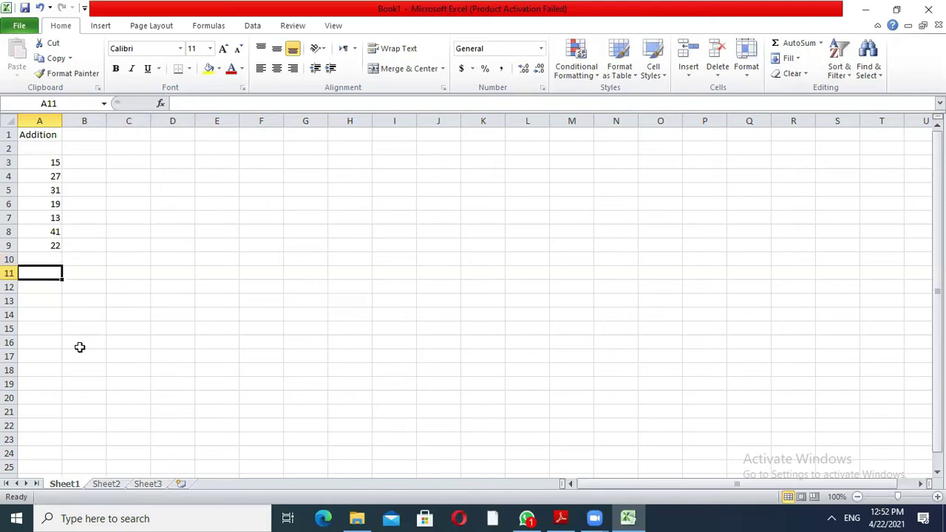
pyautogui.write('=')
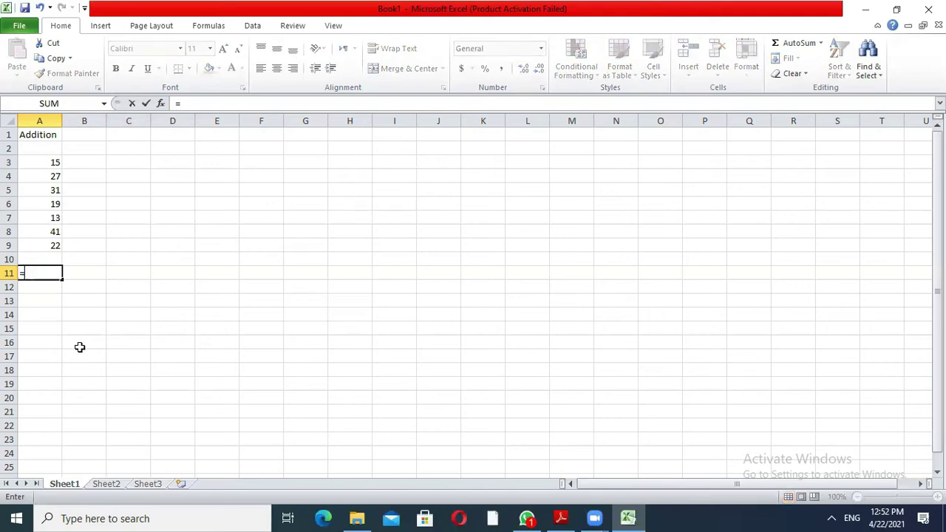
pyautogui.write('s')
pyautogui.write('um')
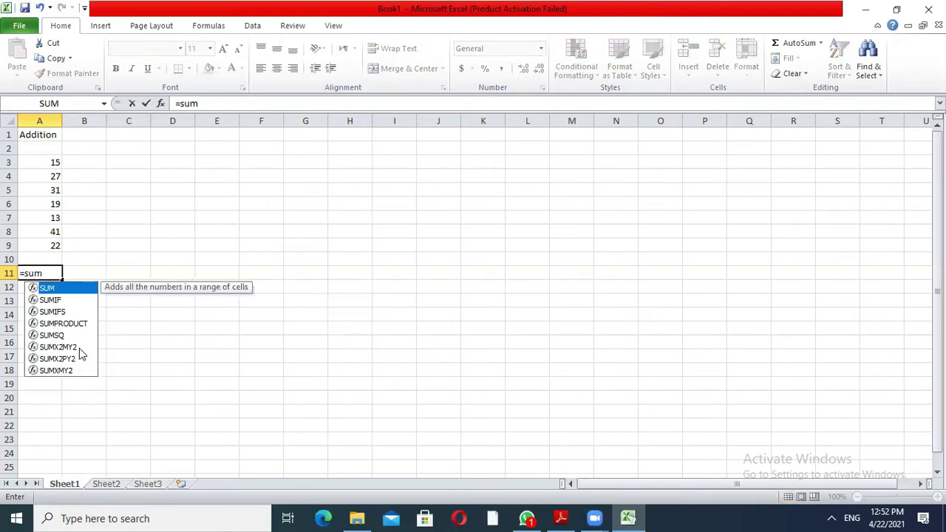
pyautogui.write('(')
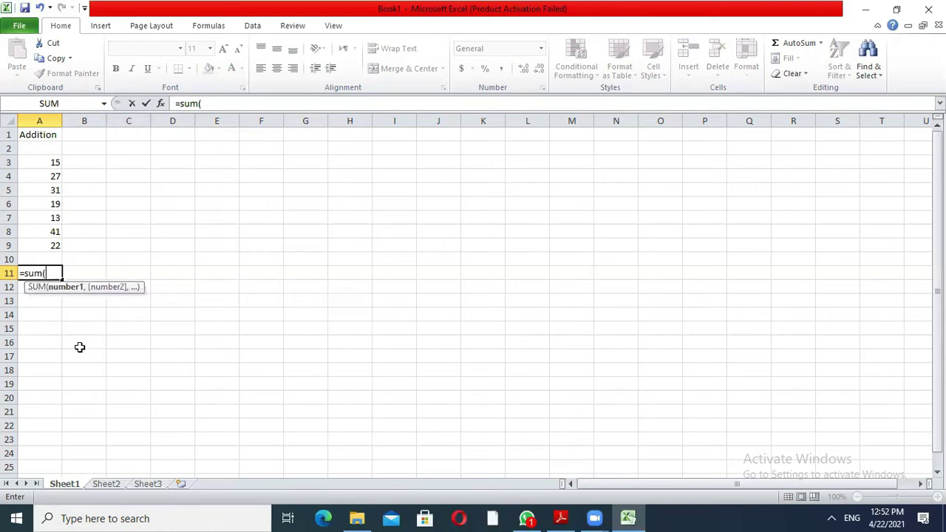
pyautogui.moveTo(50, 162); pyautogui.dragTo(54, 244)
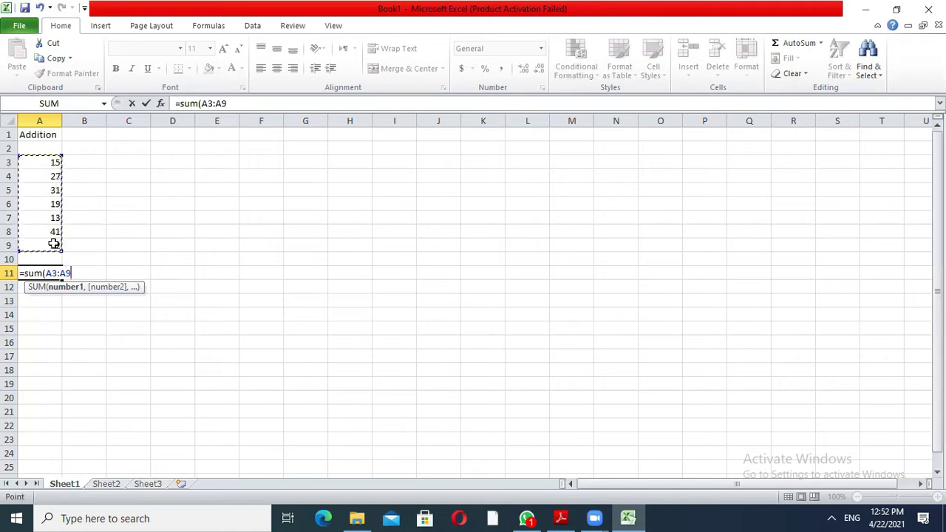
pyautogui.write(')')
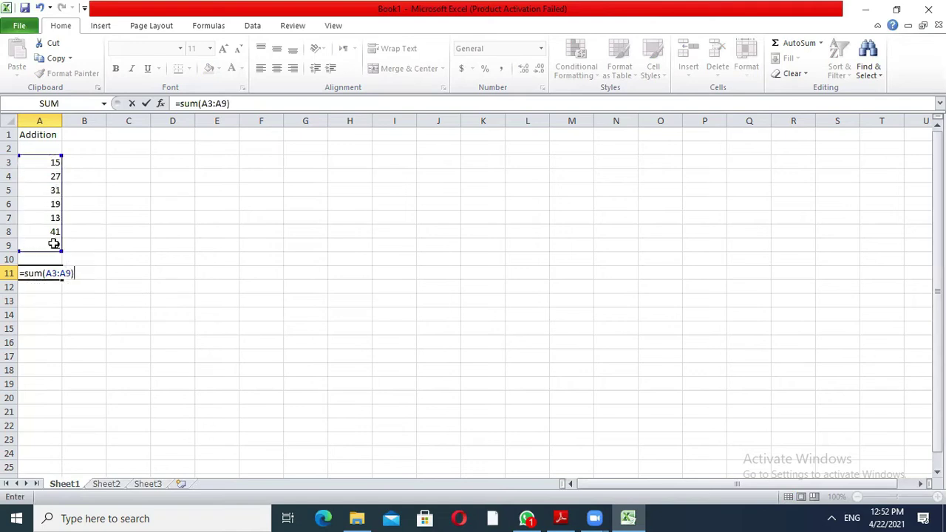
pyautogui.press('Return')
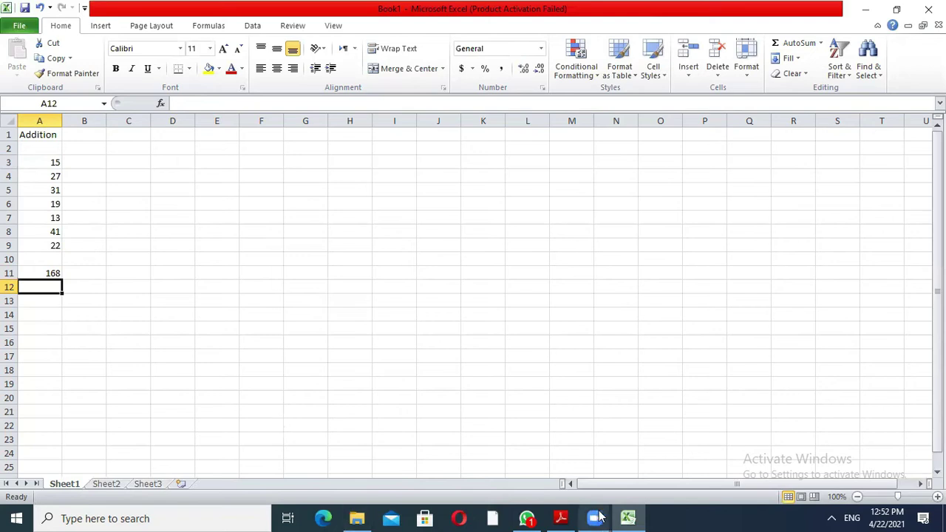
pyautogui.moveTo(601, 518)
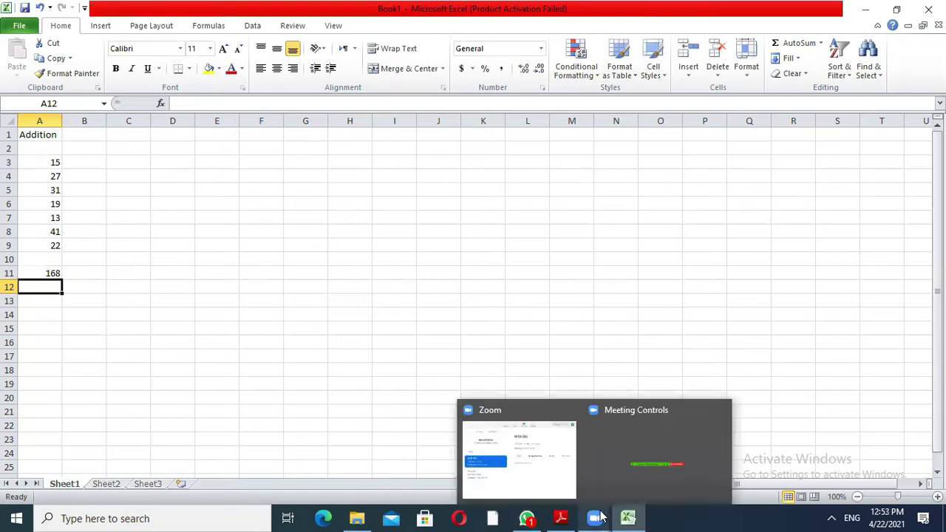
pyautogui.click(609, 463)
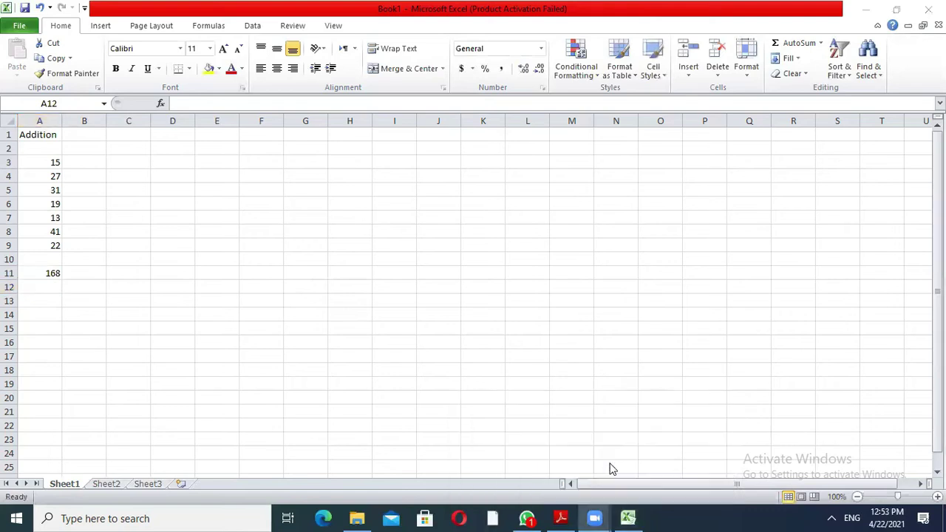
pyautogui.moveTo(595, 517)
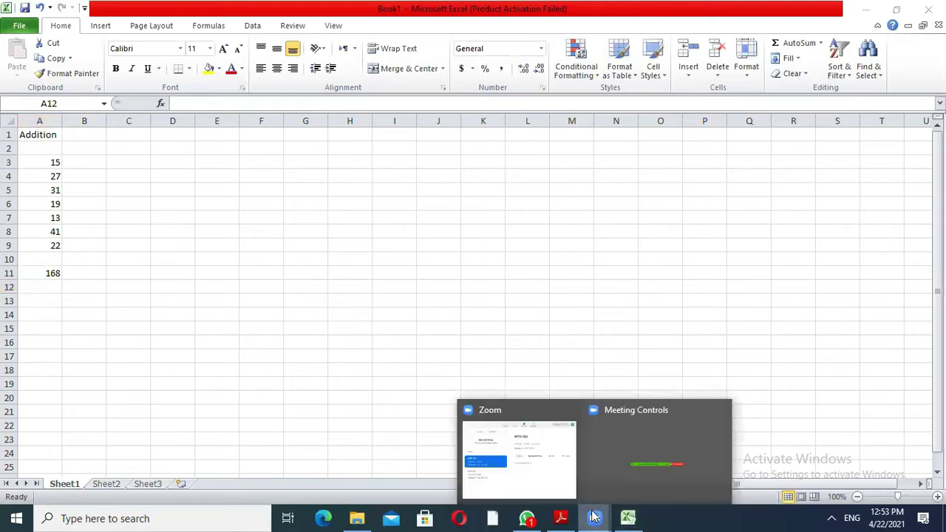
pyautogui.click(629, 518)
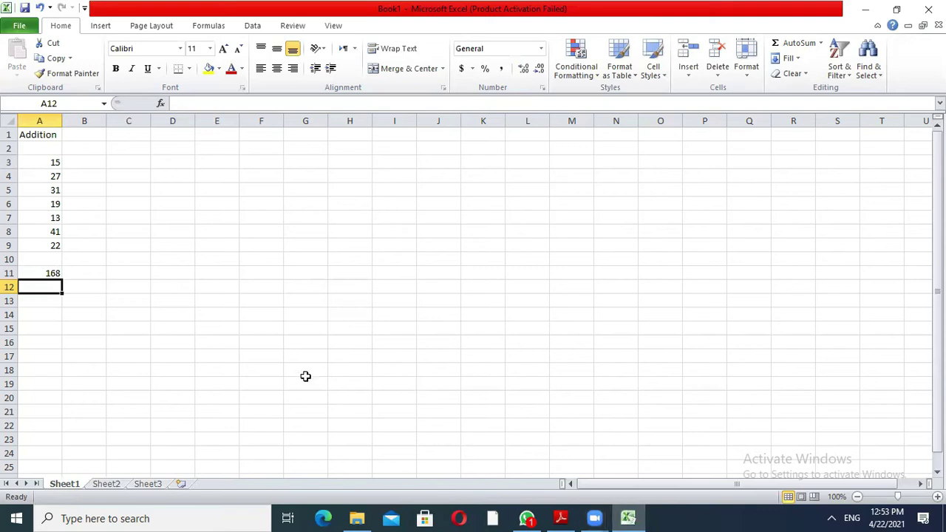
# Inspect the SUM formula and its cell range in cell A11.
pyautogui.click(37, 274)
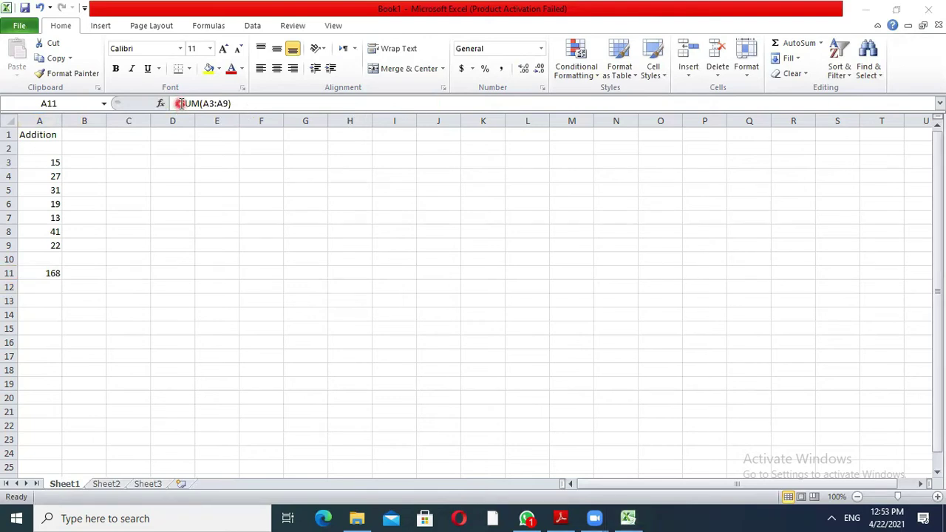
pyautogui.click(52, 279)
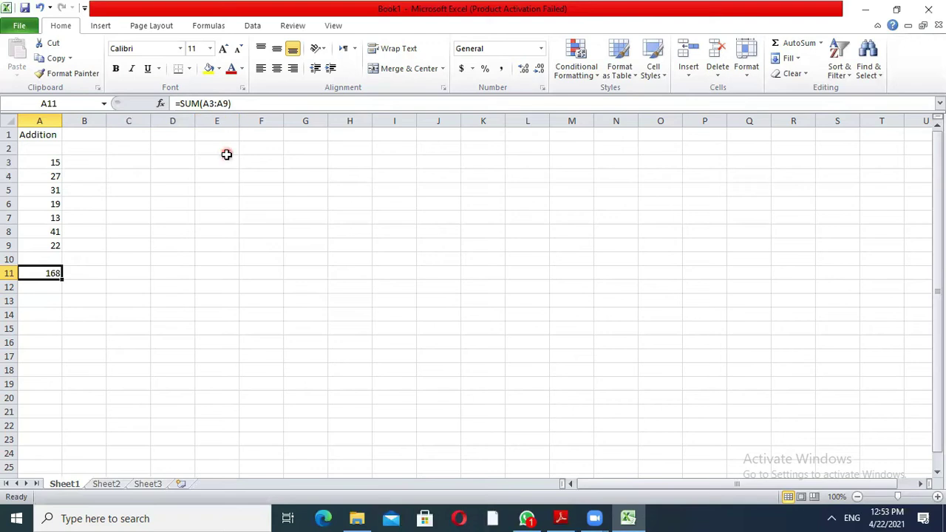
pyautogui.click(213, 178)
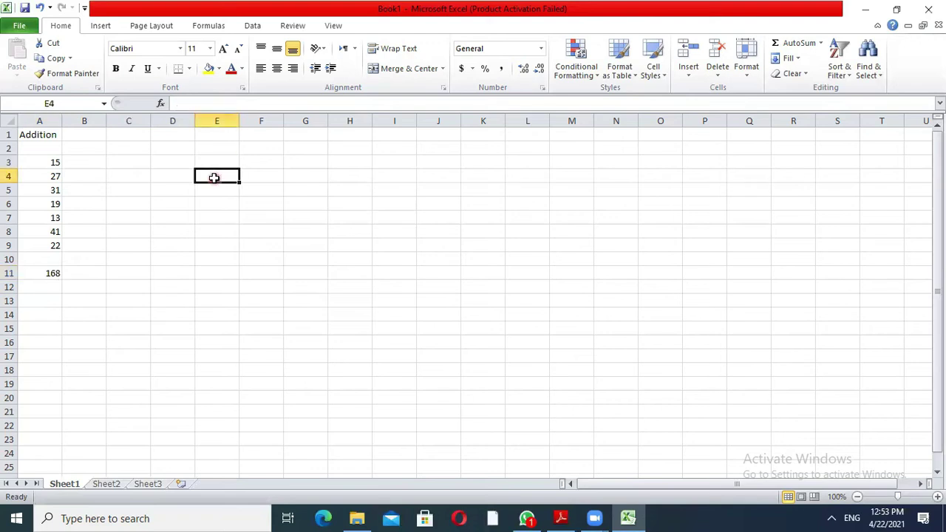
pyautogui.write('A3')
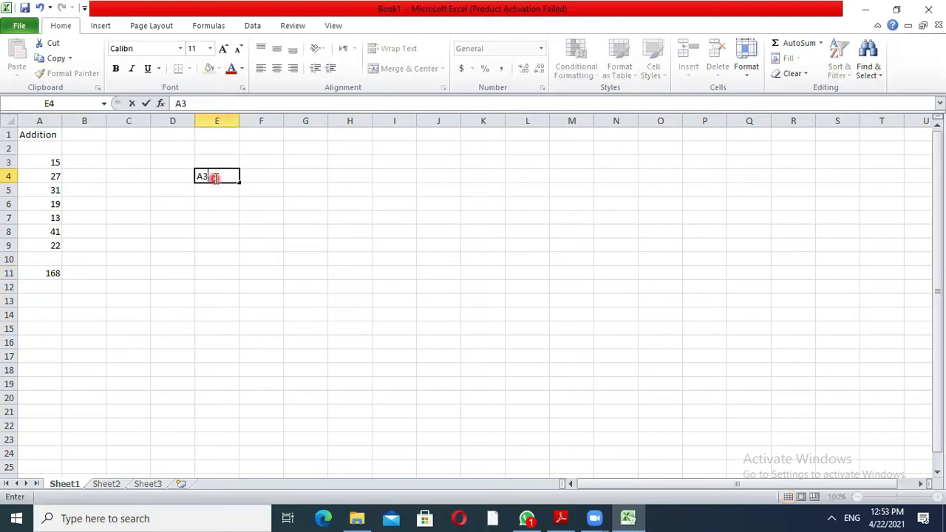
pyautogui.write(':A9')
pyautogui.press('BackSpace')
pyautogui.press('BackSpace')
pyautogui.press('BackSpace')
pyautogui.press('BackSpace')
pyautogui.press('BackSpace')
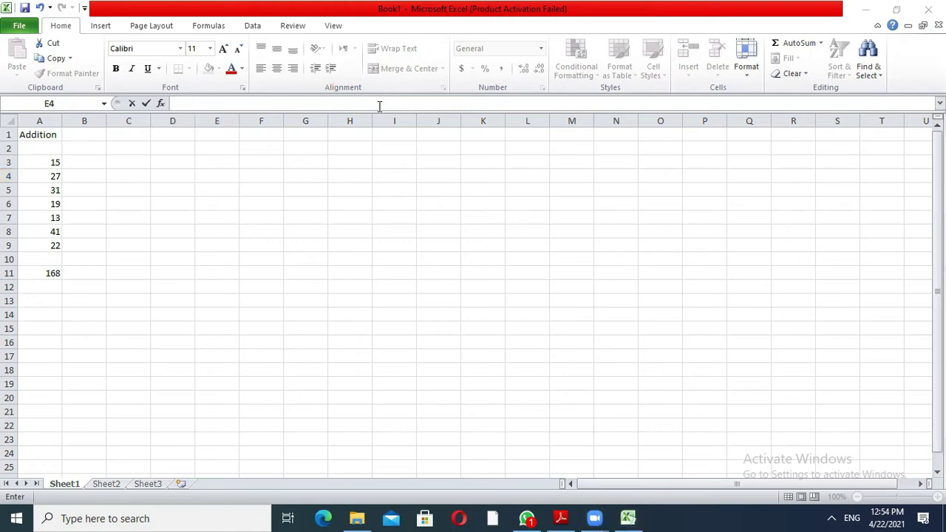
# Handwrite 23, 25 and 30 as a stacked column addition over the empty sheet area and underline it.
pyautogui.moveTo(274, 196)
pyautogui.mouseDown()
pyautogui.moveTo(290, 219)
pyautogui.moveTo(311, 204)
pyautogui.moveTo(287, 261)
pyautogui.moveTo(322, 246)
pyautogui.moveTo(317, 260)
pyautogui.moveTo(328, 231)
pyautogui.mouseUp()
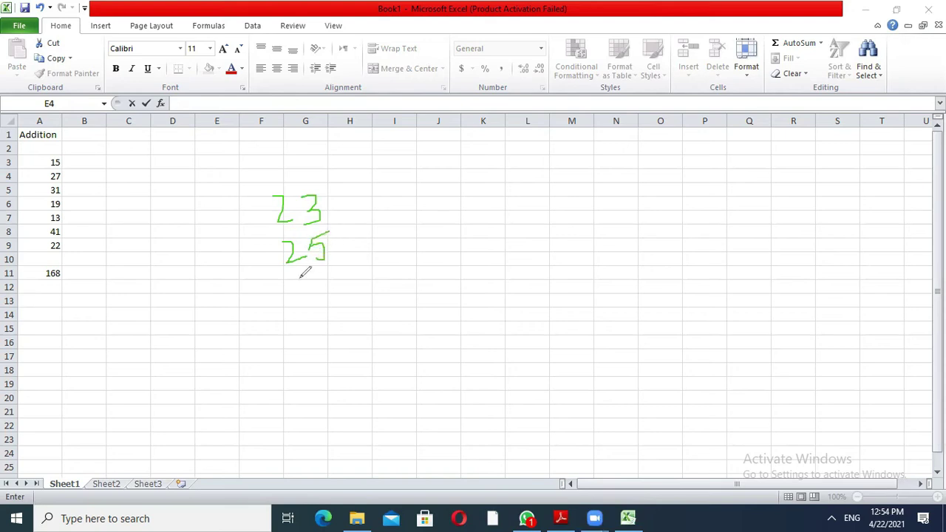
pyautogui.moveTo(296, 278); pyautogui.dragTo(296, 305)
pyautogui.moveTo(321, 275)
pyautogui.mouseDown()
pyautogui.moveTo(330, 285)
pyautogui.moveTo(320, 273)
pyautogui.mouseUp()
pyautogui.moveTo(290, 326); pyautogui.dragTo(383, 283)
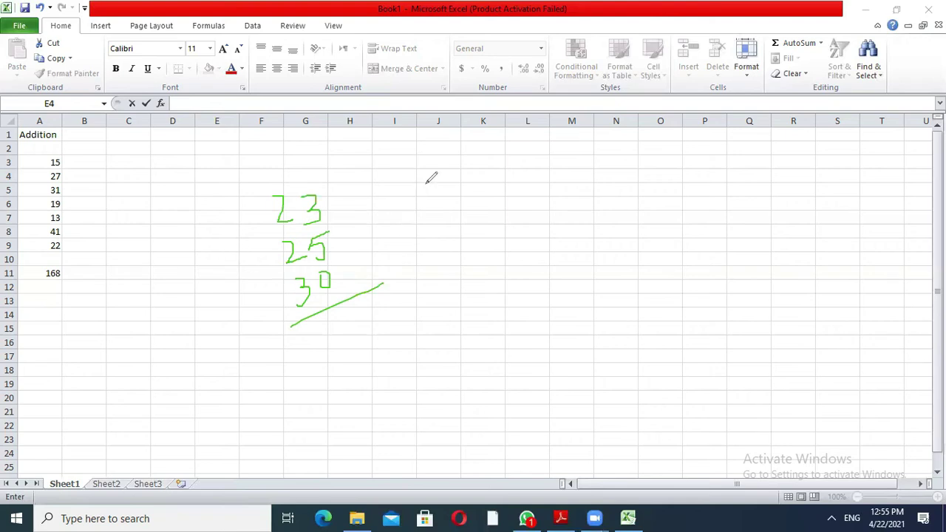
# Handwrite the column subtraction 30 minus 22 beside the addition sketch, underline it, and clear all the annotations.
pyautogui.moveTo(407, 180)
pyautogui.mouseDown()
pyautogui.moveTo(428, 209)
pyautogui.moveTo(412, 212)
pyautogui.mouseUp()
pyautogui.moveTo(442, 179)
pyautogui.mouseDown()
pyautogui.moveTo(453, 186)
pyautogui.moveTo(445, 178)
pyautogui.mouseUp()
pyautogui.moveTo(400, 257)
pyautogui.mouseDown()
pyautogui.moveTo(425, 229)
pyautogui.moveTo(426, 244)
pyautogui.moveTo(473, 232)
pyautogui.mouseUp()
pyautogui.click(453, 219)
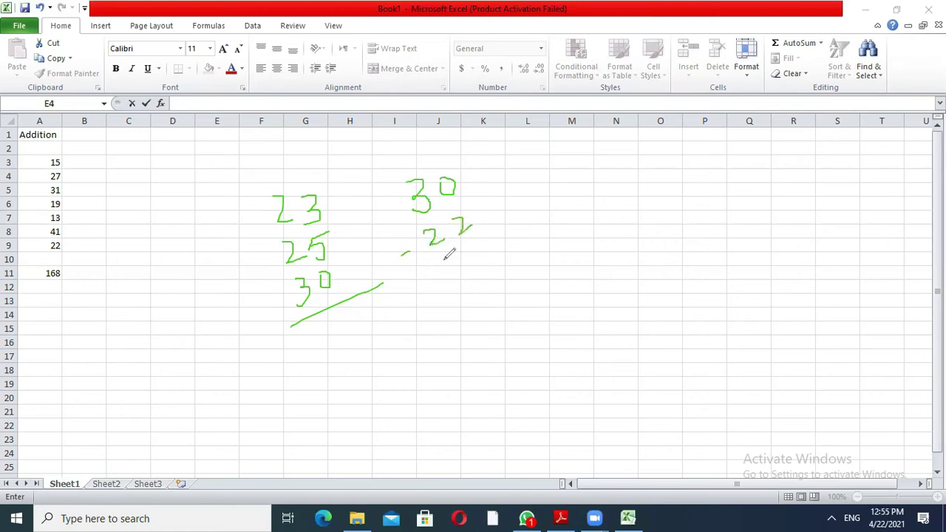
pyautogui.moveTo(418, 268); pyautogui.dragTo(510, 227)
pyautogui.moveTo(292, 204)
pyautogui.mouseDown()
pyautogui.moveTo(332, 203)
pyautogui.moveTo(354, 234)
pyautogui.moveTo(328, 310)
pyautogui.moveTo(460, 211)
pyautogui.moveTo(433, 170)
pyautogui.moveTo(468, 241)
pyautogui.moveTo(449, 279)
pyautogui.mouseUp()
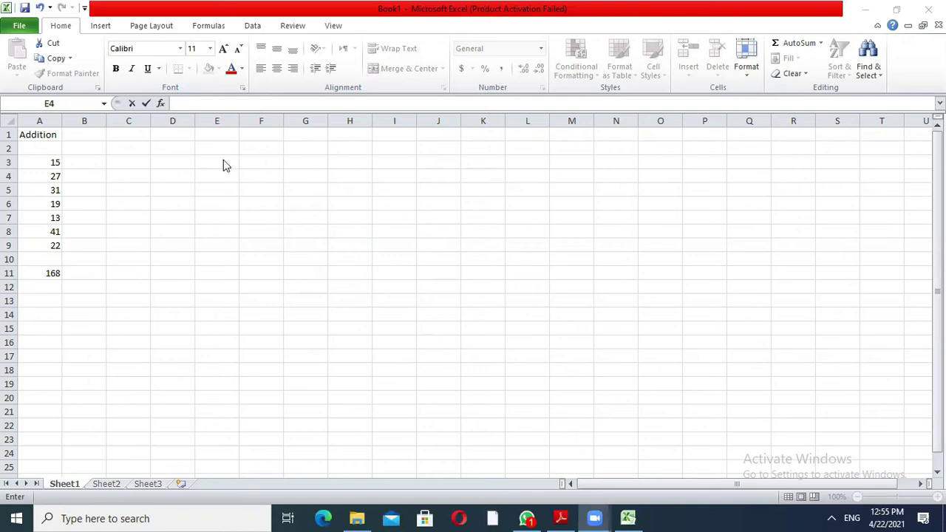
# Enter the heading Subtraction in cell D1, with 50 in D2 and 36 in E2.
pyautogui.click(160, 134)
pyautogui.write('Subtraction')
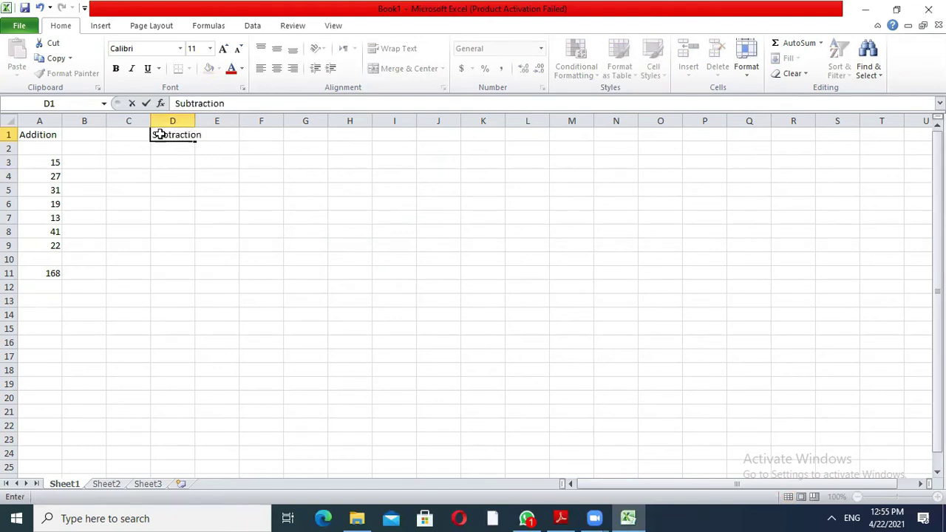
pyautogui.press('Return')
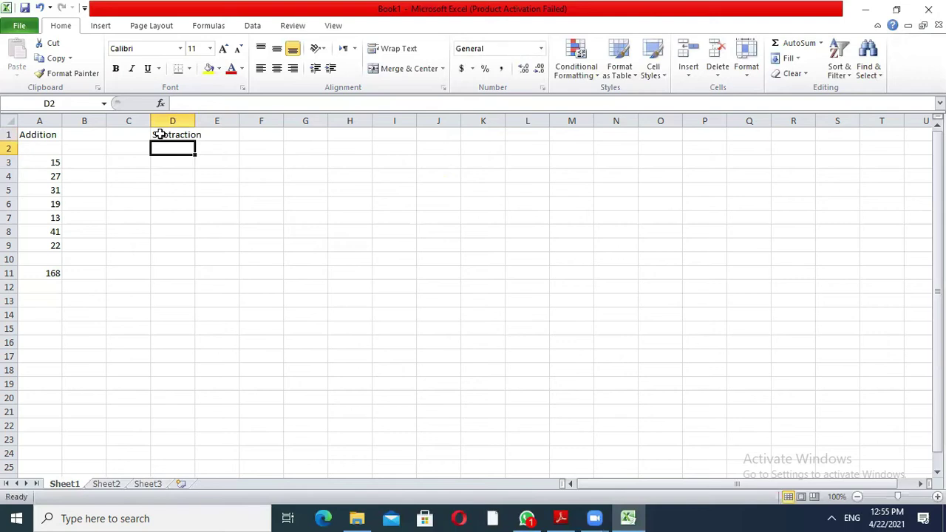
pyautogui.write('50')
pyautogui.press('Return')
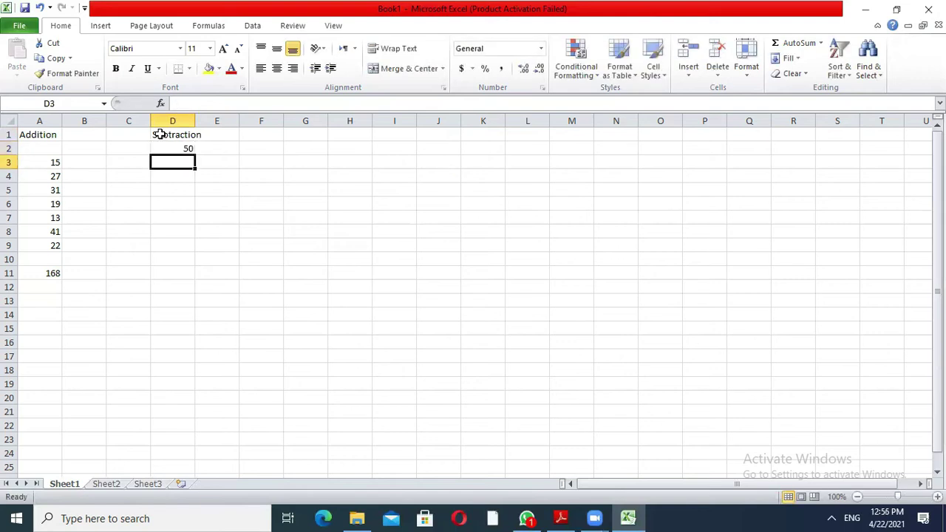
pyautogui.press('Up')
pyautogui.press('Right')
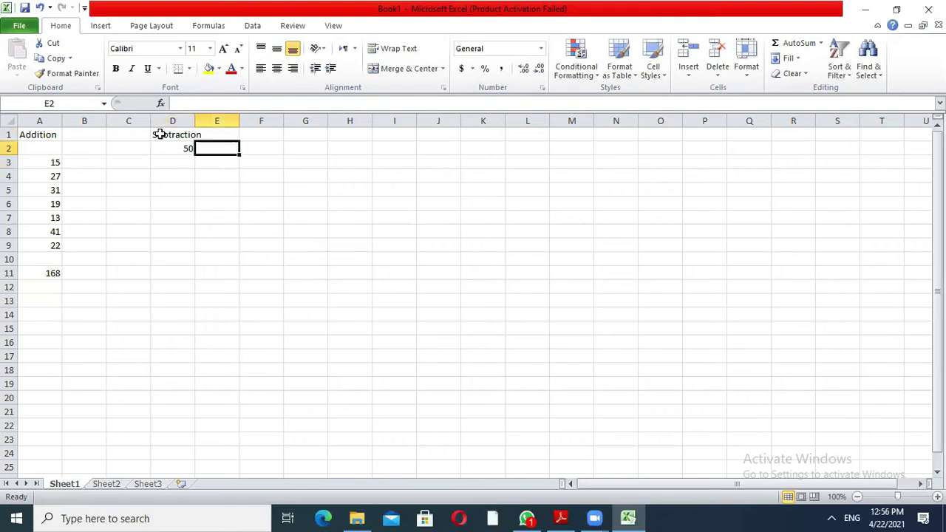
pyautogui.write('36')
pyautogui.press('Return')
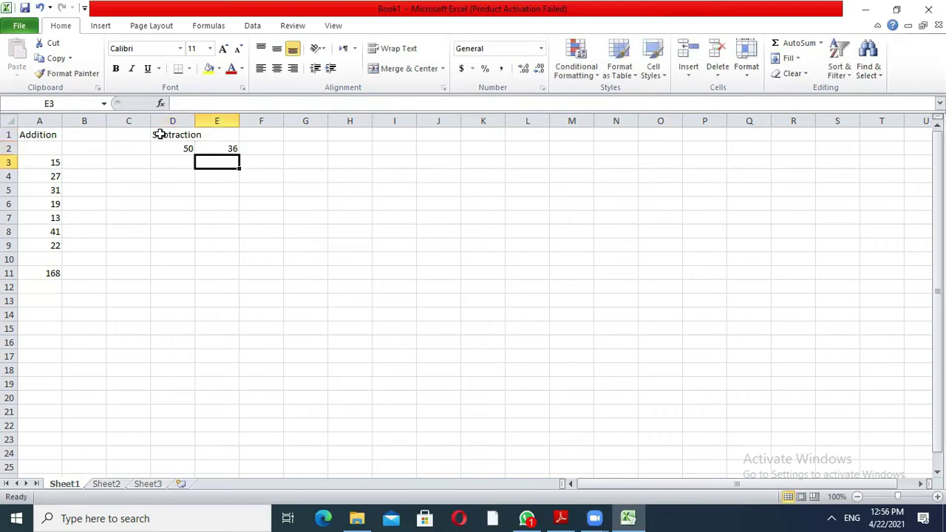
# Subtract the second number from the first in cell G2 with the formula =D2-E2.
pyautogui.press('Right')
pyautogui.press('Right')
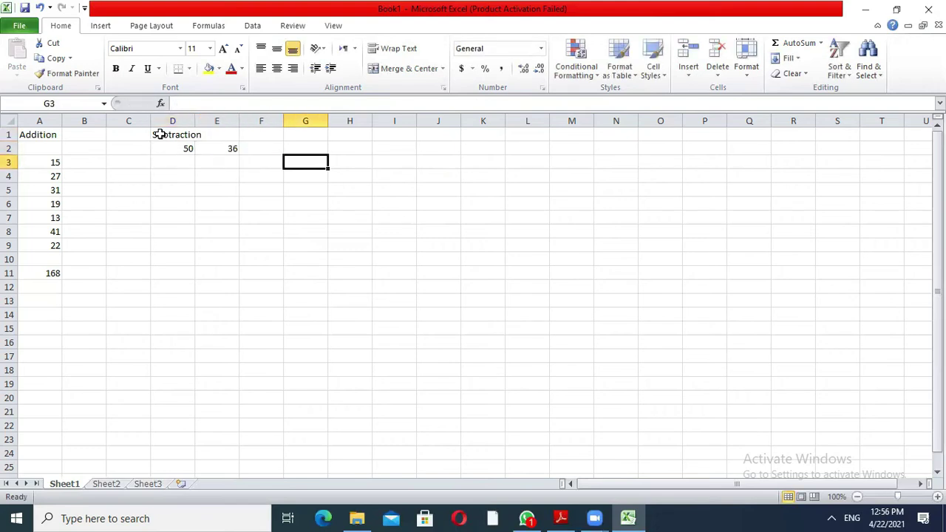
pyautogui.press('Up')
pyautogui.write('=')
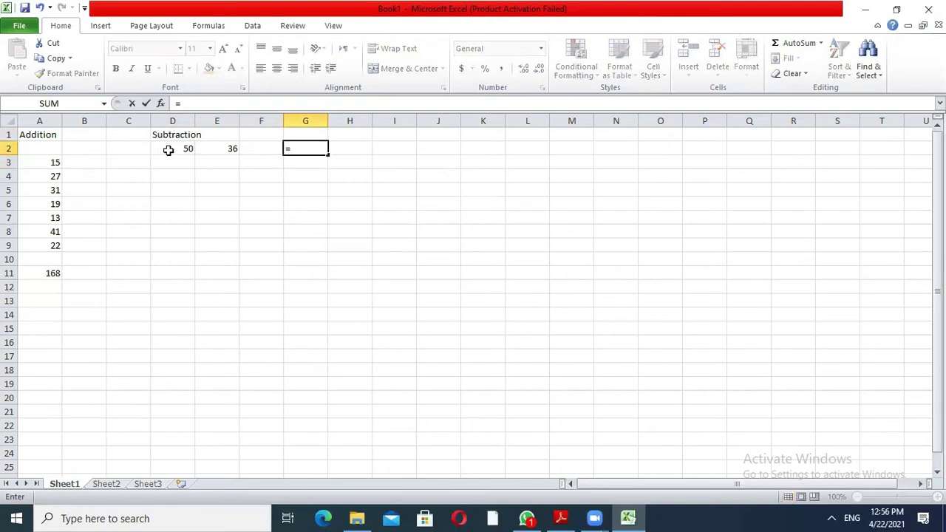
pyautogui.click(169, 150)
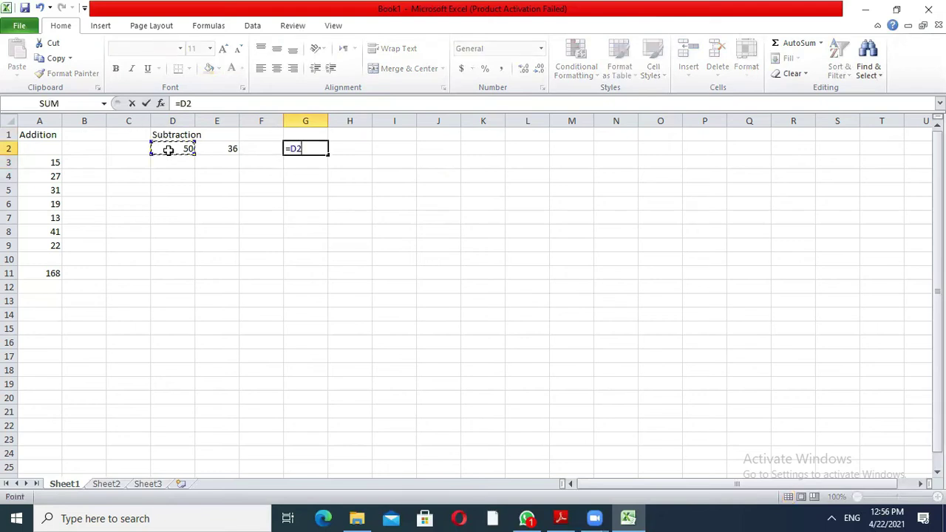
pyautogui.write('-')
pyautogui.click(209, 150)
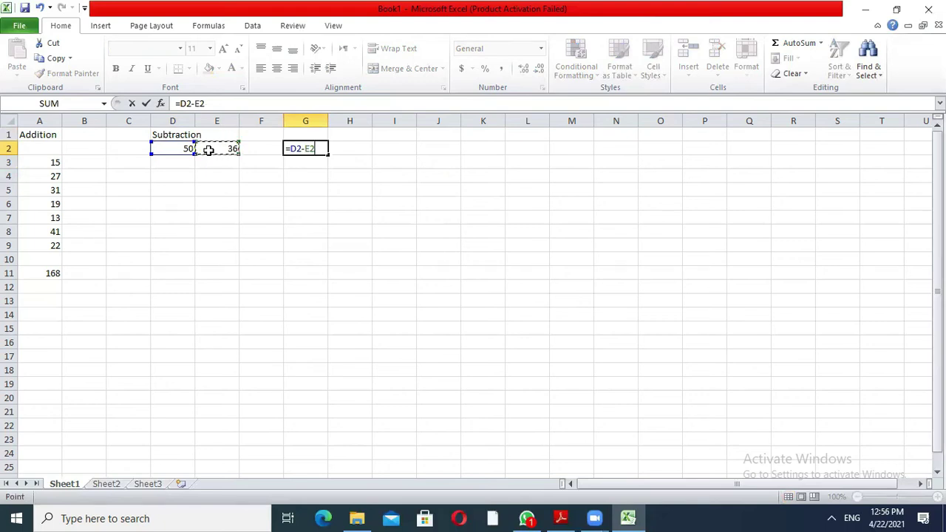
pyautogui.press('Return')
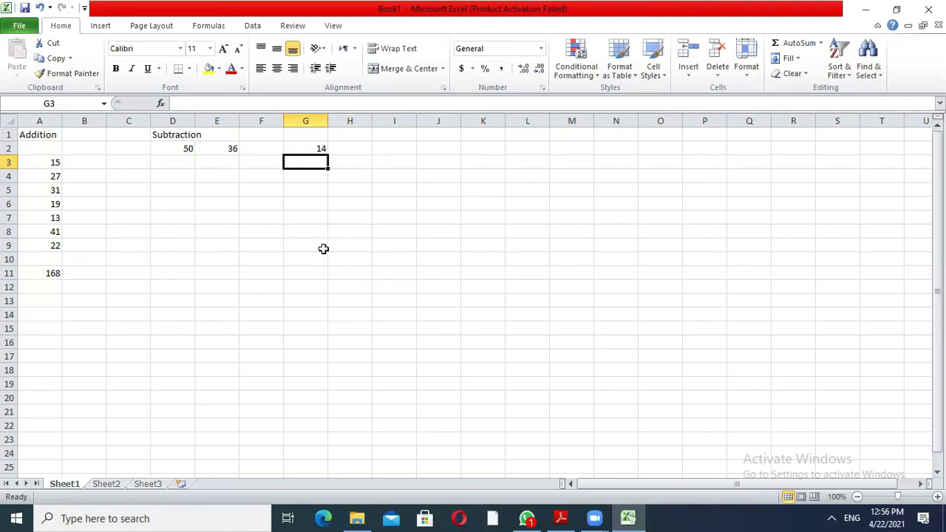
# Enter the heading Multiplication in cell D8, with 50 in D10 and 36 in E10.
pyautogui.click(182, 230)
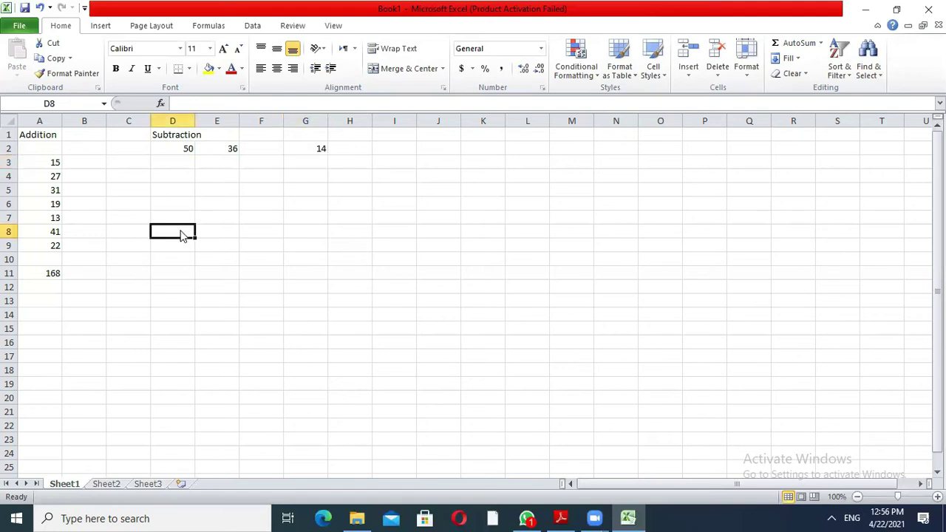
pyautogui.write('Mul')
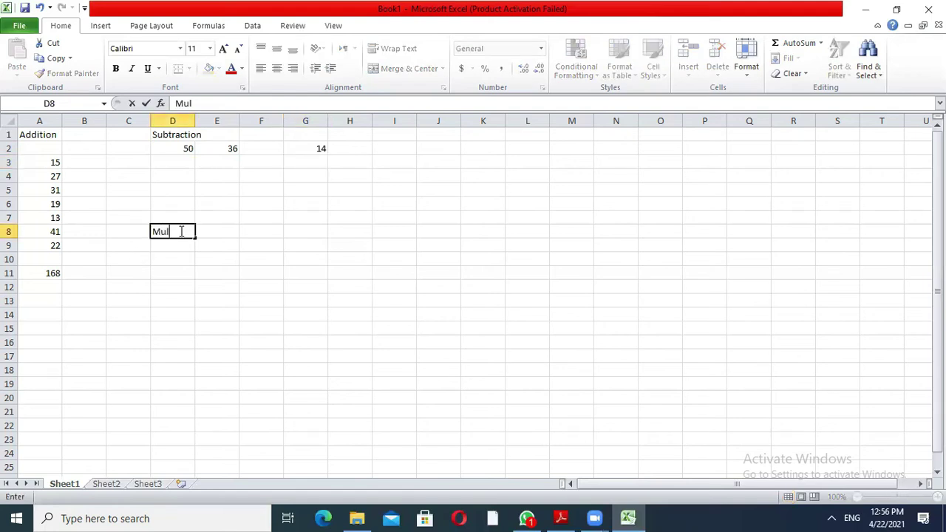
pyautogui.write('tiplicatio')
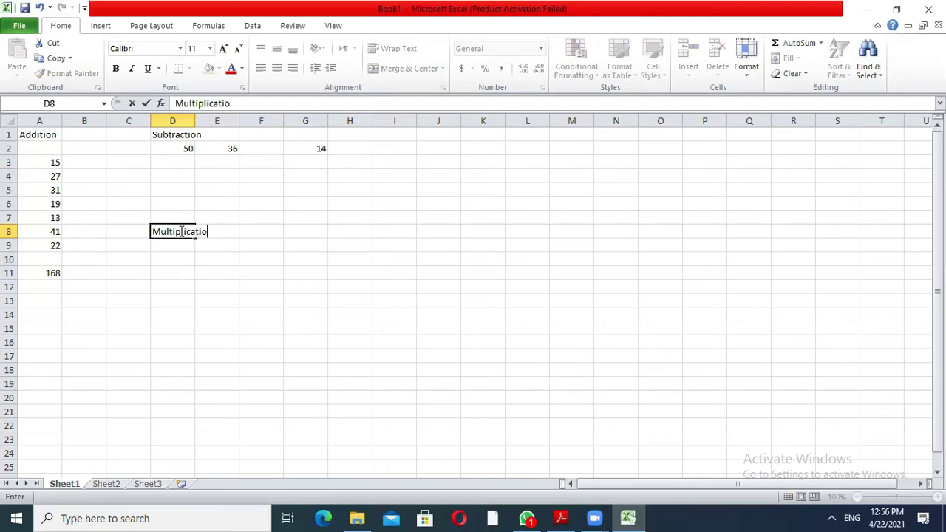
pyautogui.write('n')
pyautogui.press('Return')
pyautogui.press('Return')
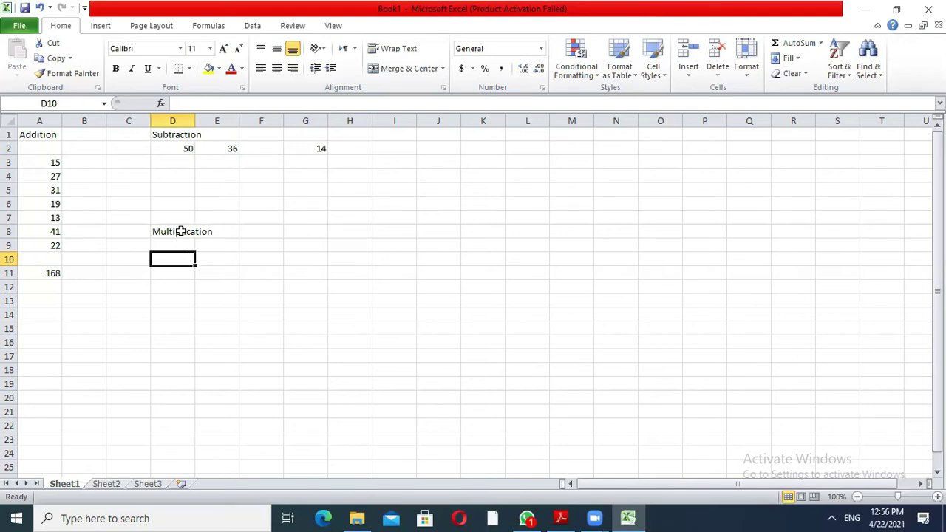
pyautogui.write('50')
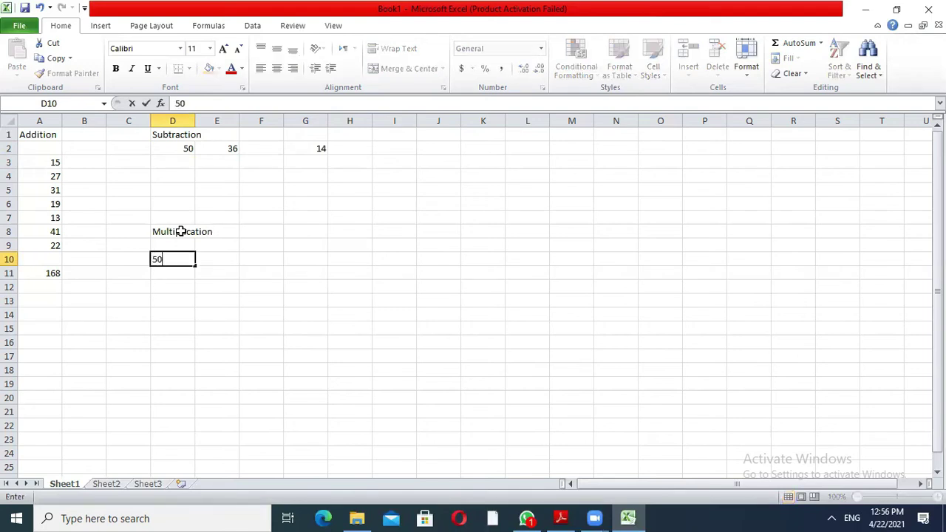
pyautogui.press('Tab')
pyautogui.write('36')
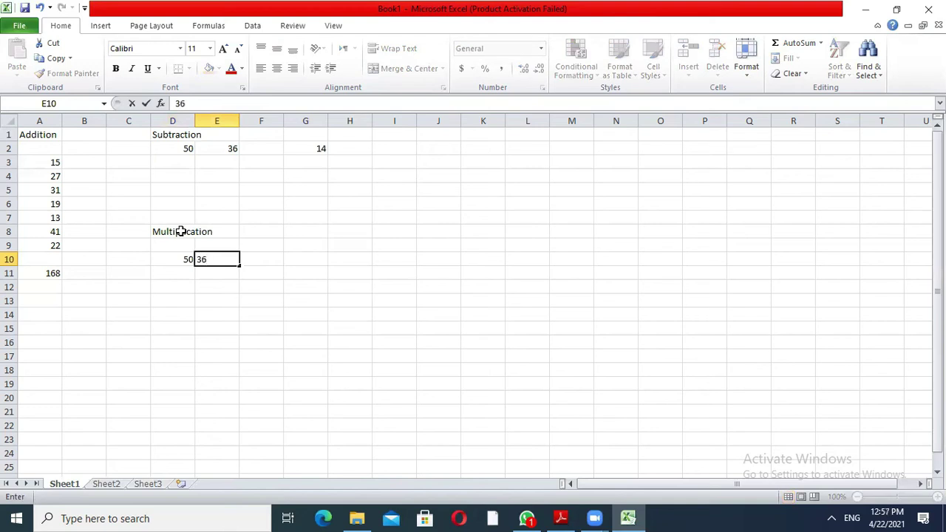
pyautogui.press('Tab')
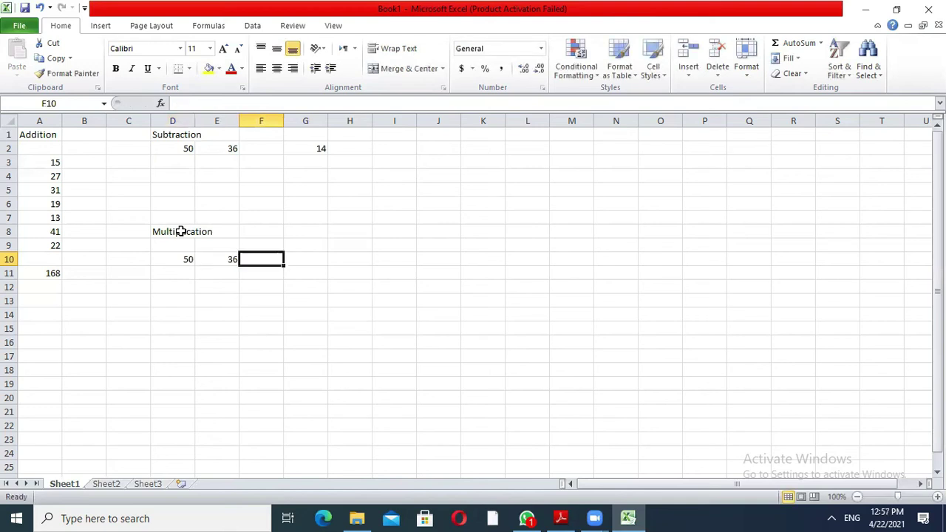
# Multiply the two numbers in row 10 with the formula =D10*E10 in cell G10.
pyautogui.press('Tab')
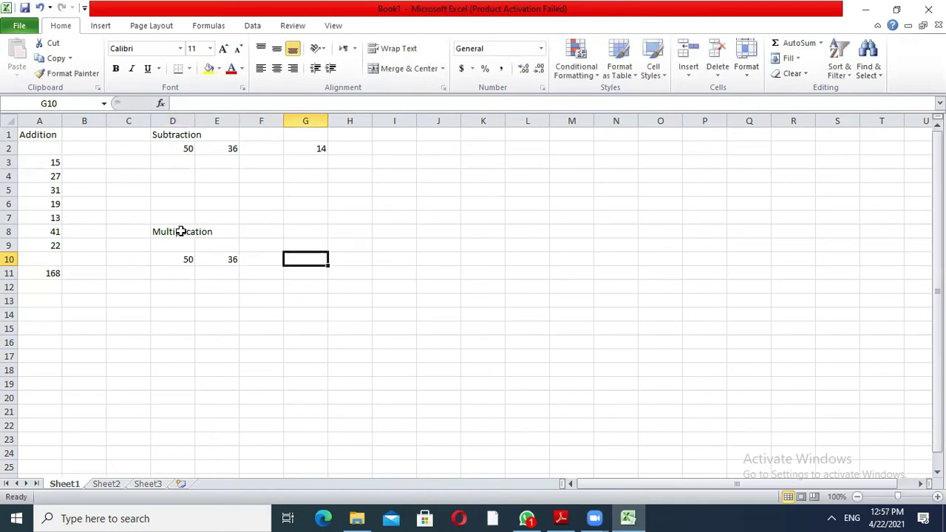
pyautogui.write('=')
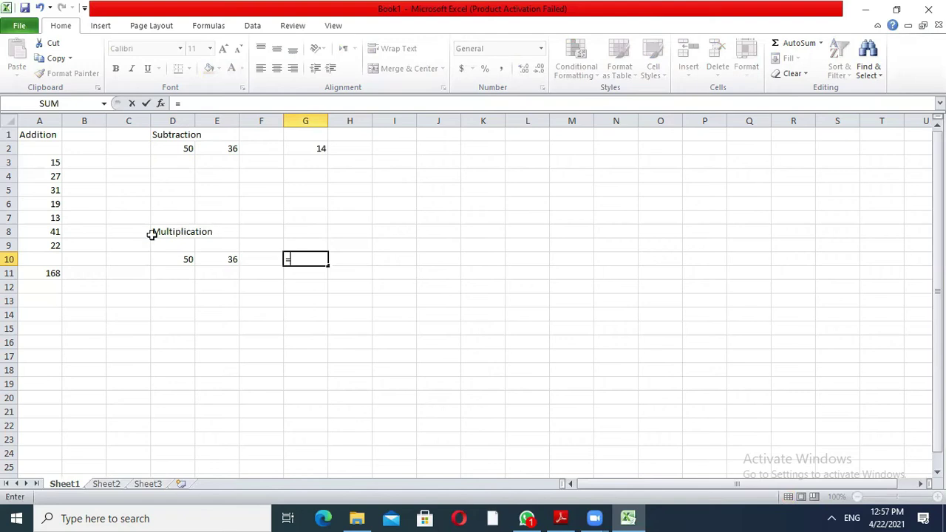
pyautogui.click(173, 260)
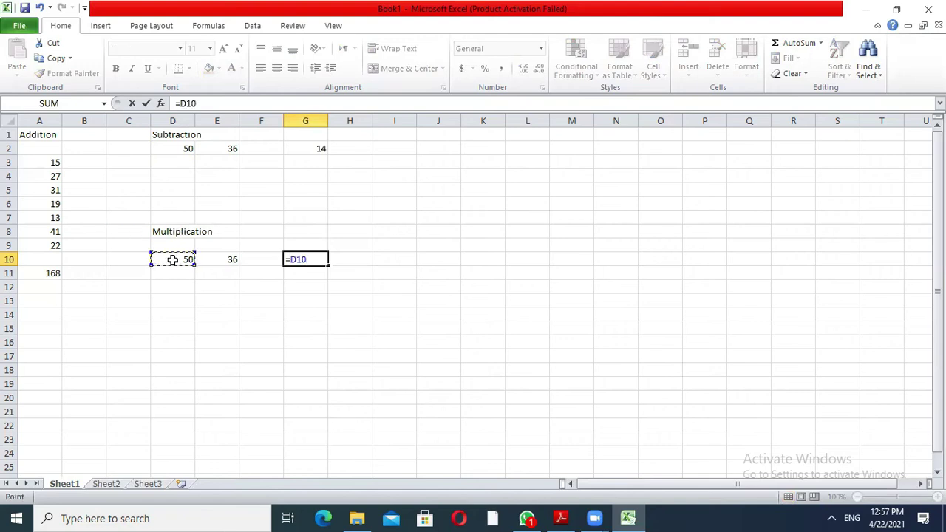
pyautogui.write('*')
pyautogui.click(218, 259)
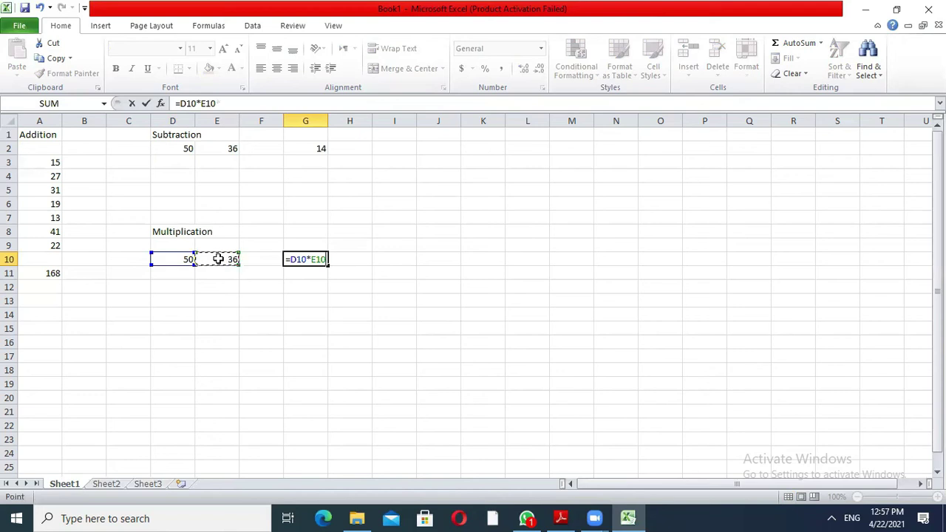
pyautogui.press('Return')
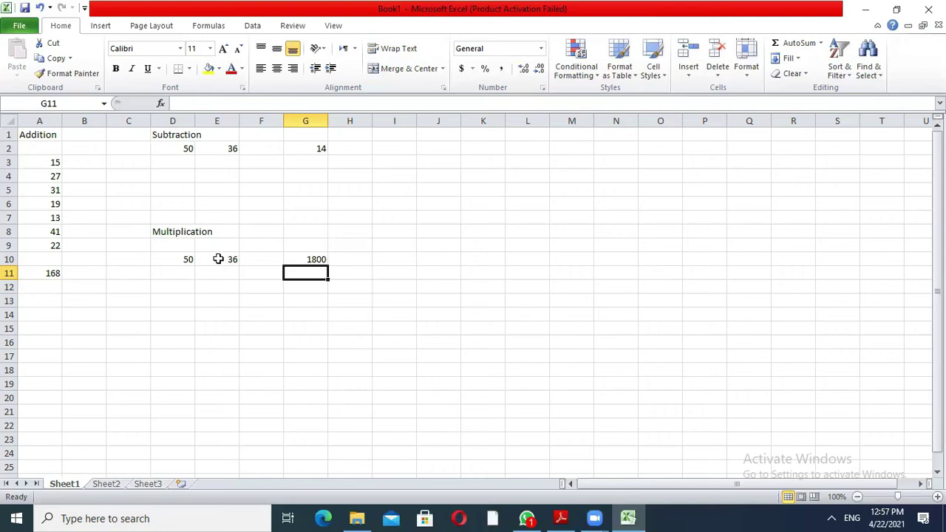
# Enter the heading Division in cell J1, with 50 in J3 and 2 in K3.
pyautogui.click(443, 136)
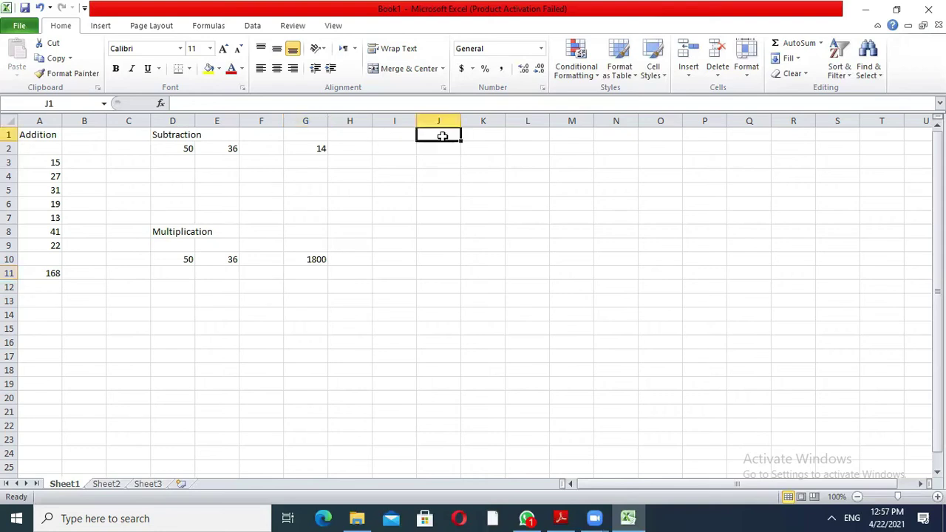
pyautogui.write('Div')
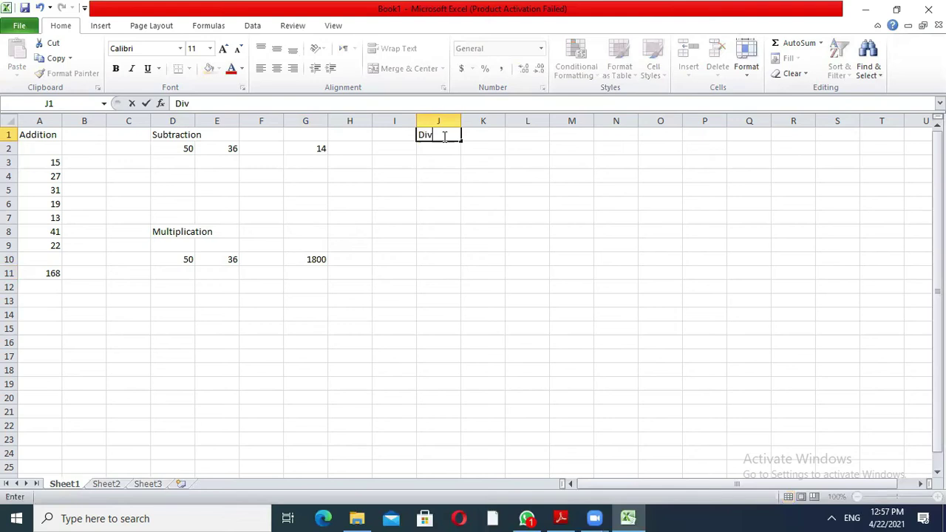
pyautogui.write('ision')
pyautogui.press('Return')
pyautogui.click(442, 136)
pyautogui.write('Division')
pyautogui.press('Return')
pyautogui.press('Return')
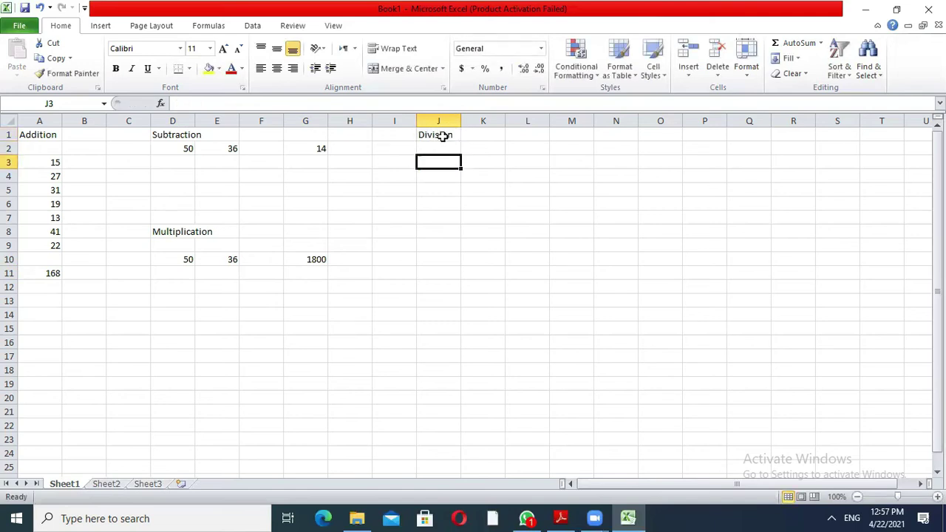
pyautogui.write('50')
pyautogui.press('Tab')
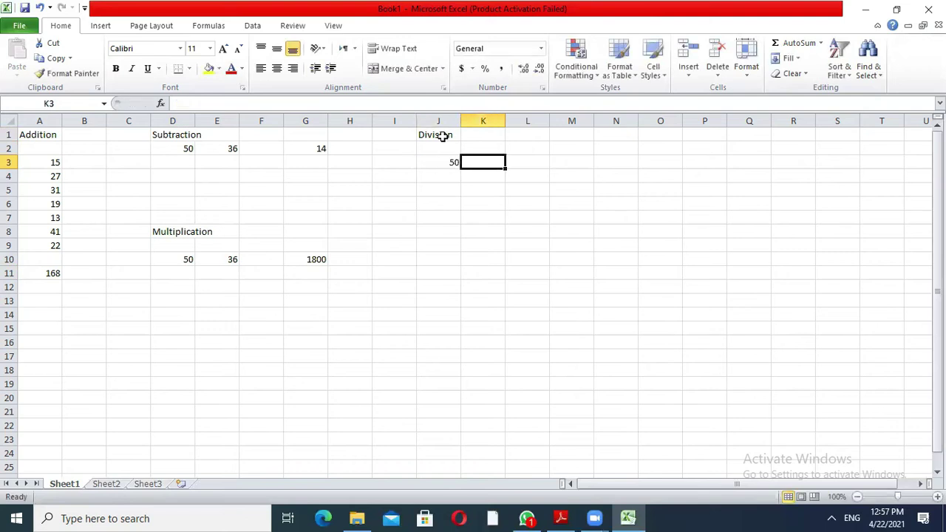
pyautogui.write('2')
pyautogui.press('Tab')
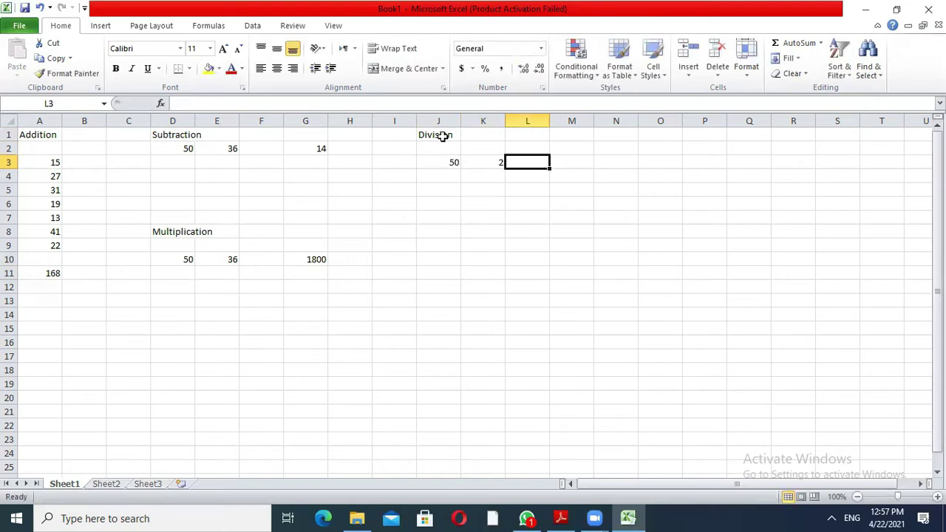
# Divide the first number in row 3 by the second with the formula =J3/K3 in cell M3.
pyautogui.press('Tab')
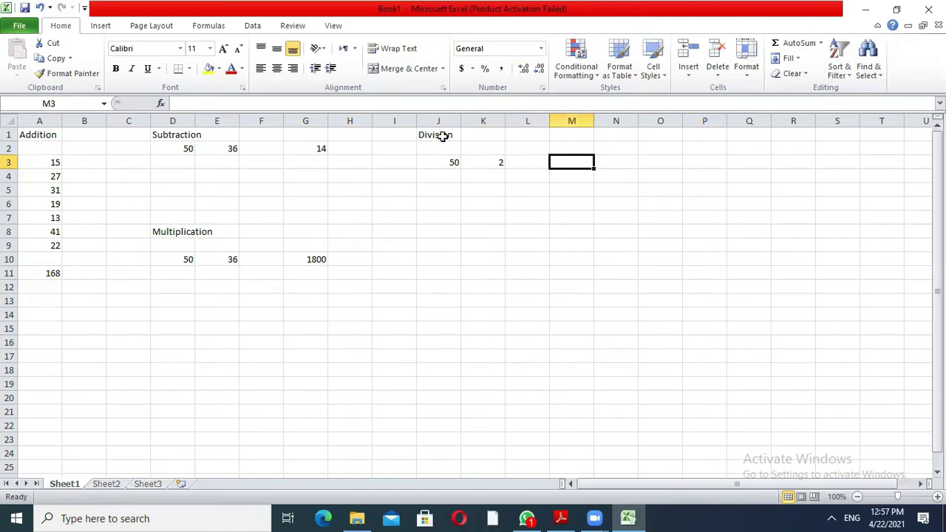
pyautogui.write('=')
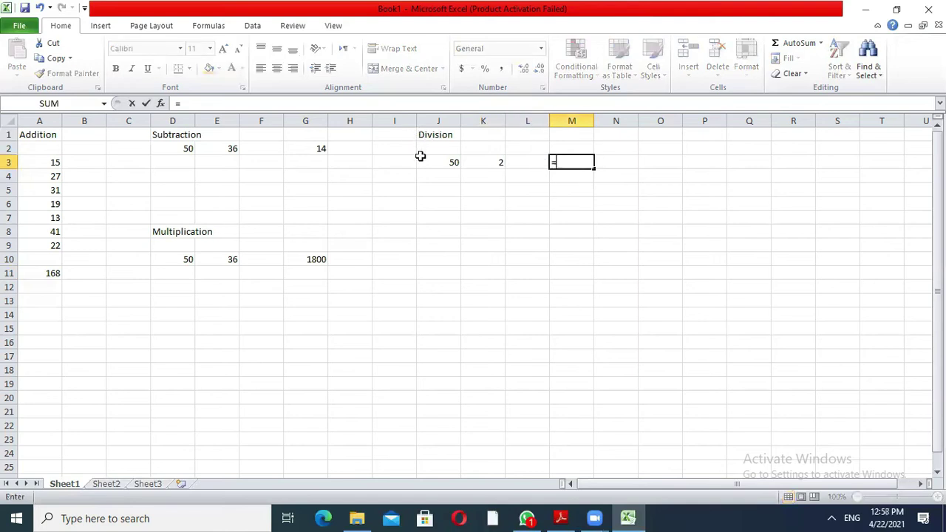
pyautogui.click(437, 159)
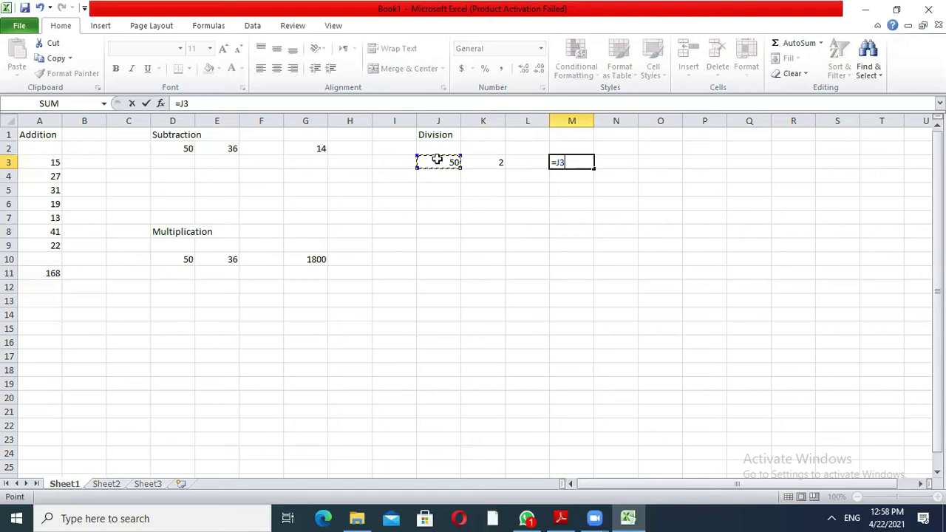
pyautogui.write('/')
pyautogui.click(478, 164)
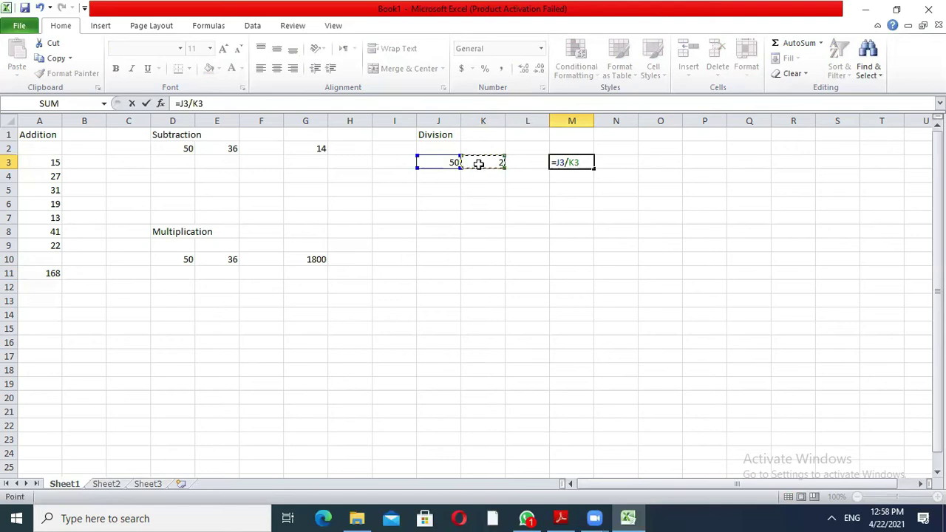
pyautogui.press('Return')
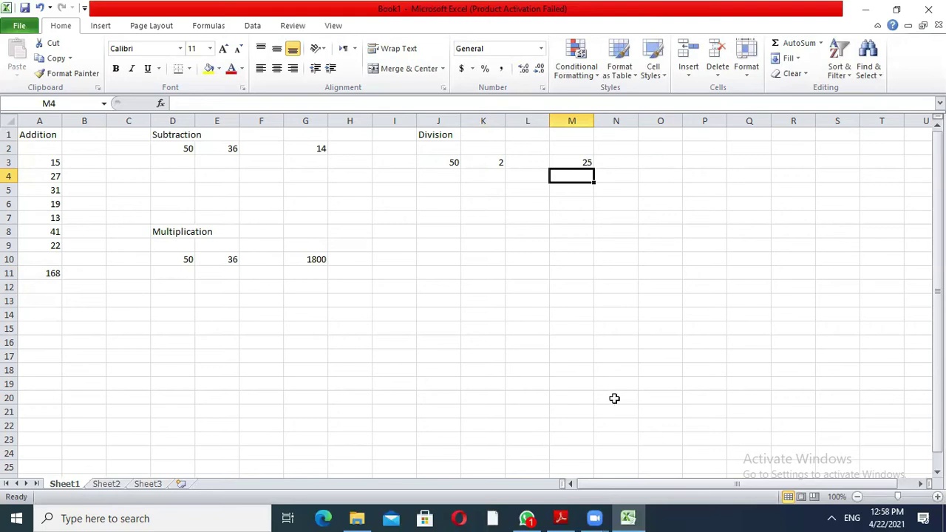
pyautogui.moveTo(607, 516)
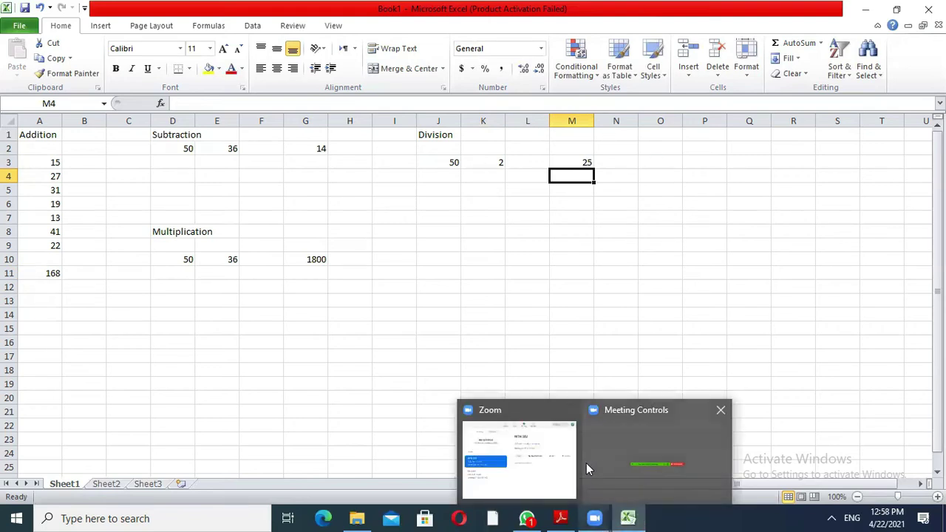
pyautogui.click(611, 459)
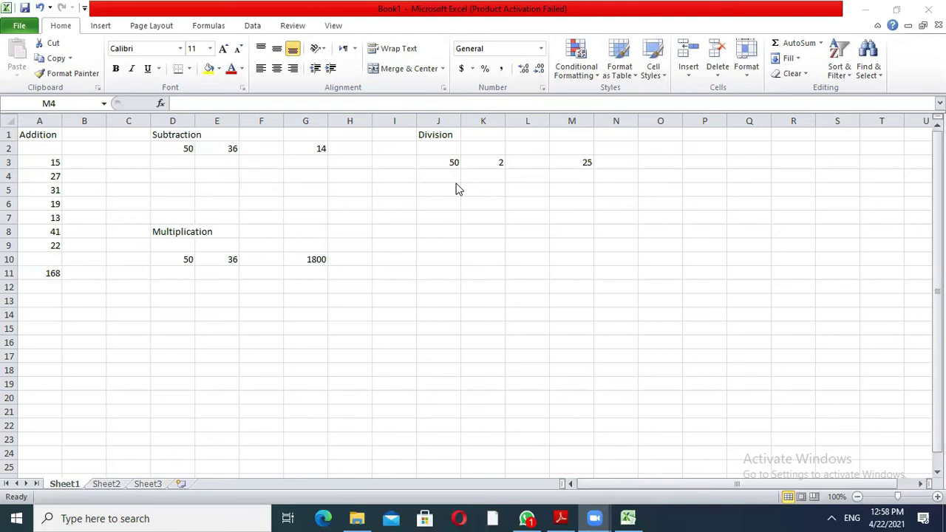
pyautogui.moveTo(628, 517)
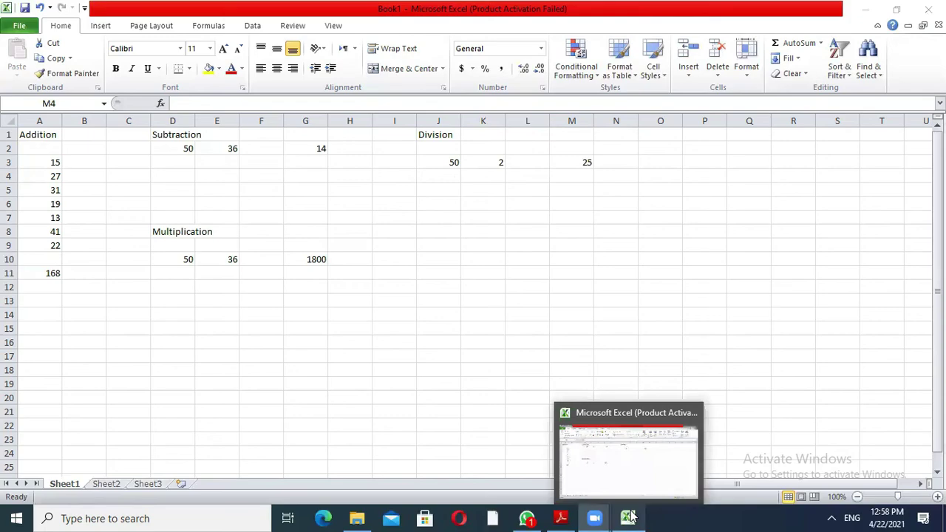
# Switch to the MTH302 handout in Adobe Reader and read the section on calculation operators in Excel on page 15.
pyautogui.click(559, 518)
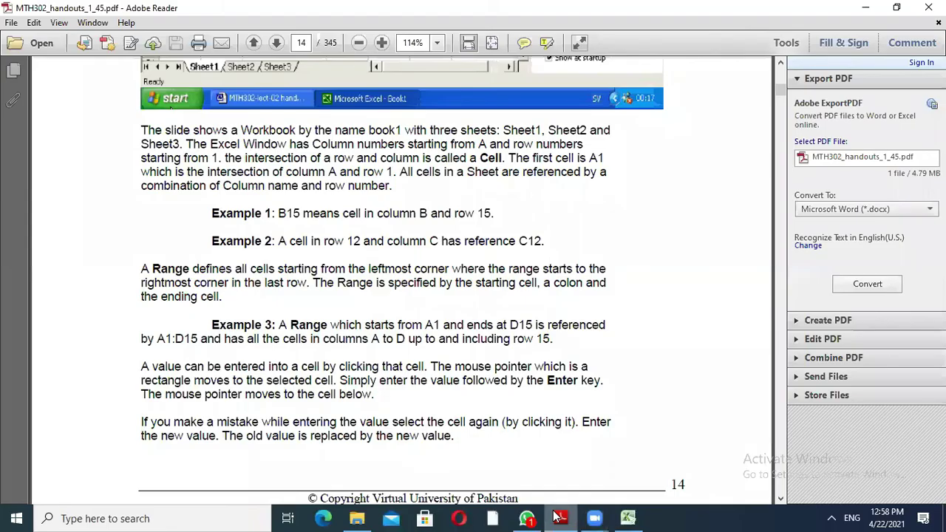
pyautogui.press('Down')
pyautogui.press('Down')
pyautogui.press('Down')
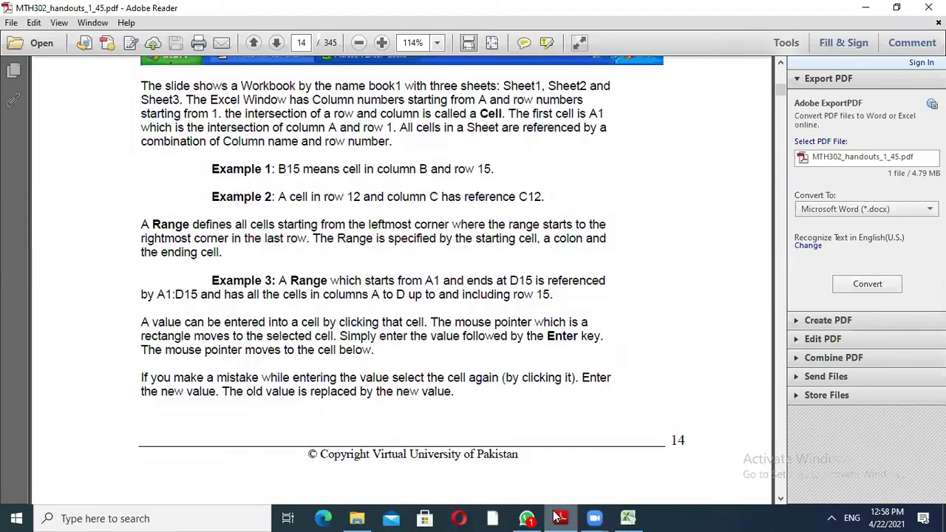
pyautogui.press('Down')
pyautogui.press('Down')
pyautogui.press('Down')
pyautogui.press('Down')
pyautogui.press('Down')
pyautogui.press('Down')
pyautogui.press('Down')
pyautogui.press('Down')
pyautogui.press('Down')
pyautogui.press('Down')
pyautogui.press('Down')
pyautogui.press('Down')
pyautogui.press('Down')
pyautogui.press('Down')
pyautogui.press('Down')
pyautogui.press('Down')
pyautogui.press('Down')
pyautogui.press('Down')
pyautogui.press('Down')
pyautogui.press('Down')
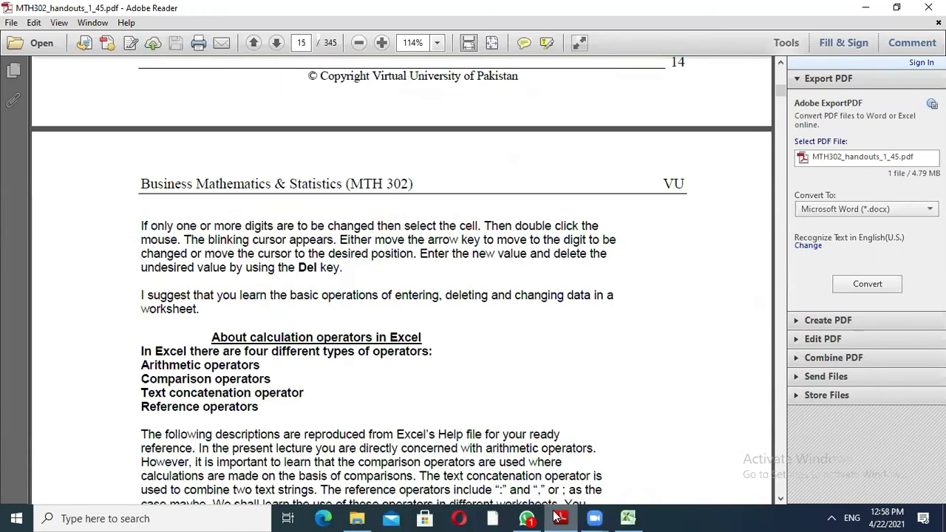
pyautogui.press('Down')
pyautogui.press('Down')
pyautogui.press('Down')
pyautogui.press('Down')
pyautogui.press('Down')
pyautogui.press('Down')
pyautogui.press('Down')
pyautogui.press('Down')
pyautogui.press('Down')
pyautogui.press('Down')
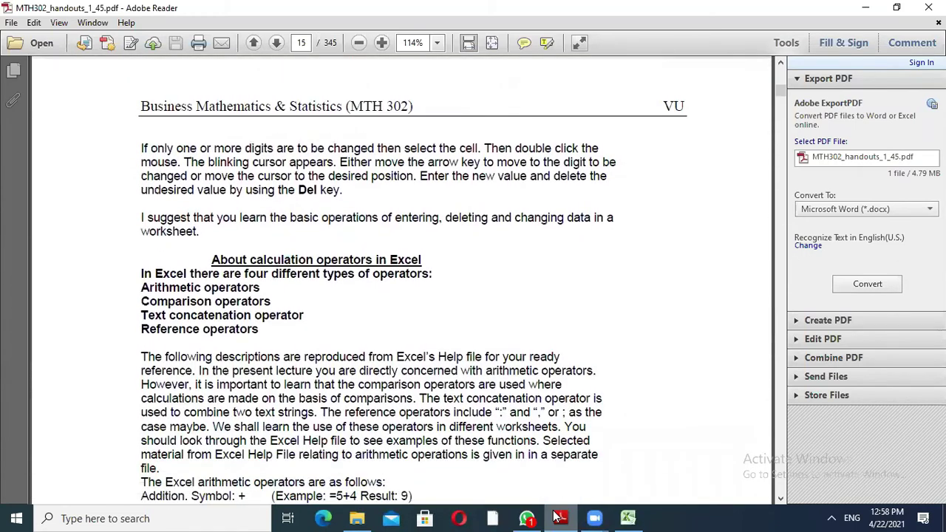
pyautogui.press('Down')
pyautogui.press('Down')
pyautogui.press('Down')
pyautogui.press('Down')
pyautogui.press('Down')
pyautogui.press('Down')
pyautogui.press('Down')
pyautogui.press('Down')
pyautogui.press('Down')
pyautogui.press('Down')
pyautogui.press('Down')
pyautogui.press('Down')
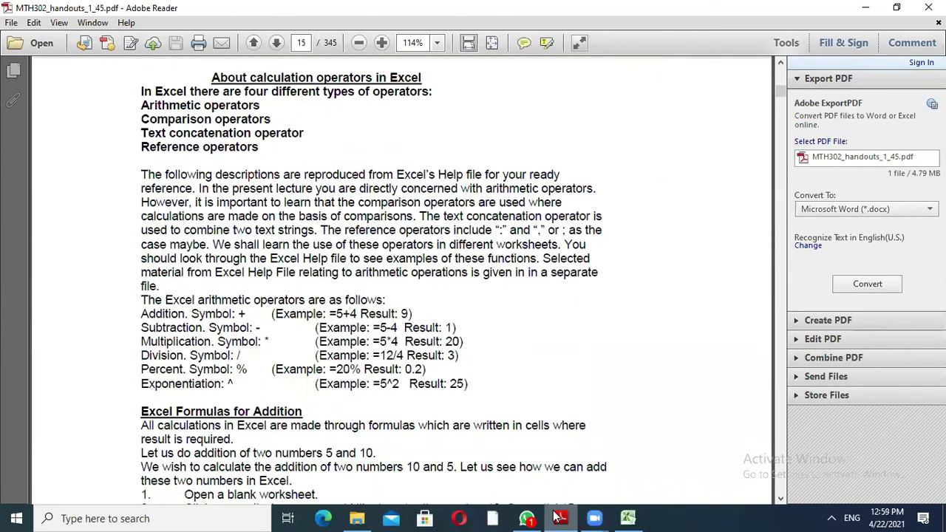
pyautogui.press('Down')
pyautogui.press('Down')
pyautogui.press('Down')
pyautogui.press('Down')
pyautogui.press('Down')
pyautogui.press('Down')
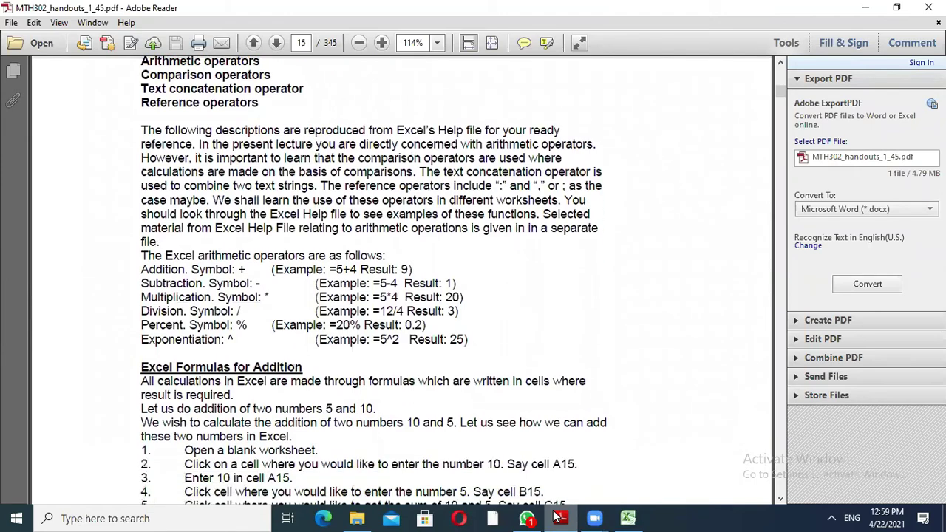
# Read the instructions for adding 10 and 5 under Excel Formulas for Addition on page 15 of the handout.
pyautogui.press('Down')
pyautogui.press('Down')
pyautogui.press('Down')
pyautogui.press('Down')
pyautogui.press('Down')
pyautogui.press('Down')
pyautogui.press('Down')
pyautogui.press('Down')
pyautogui.press('Down')
pyautogui.press('Down')
pyautogui.press('Down')
pyautogui.press('Down')
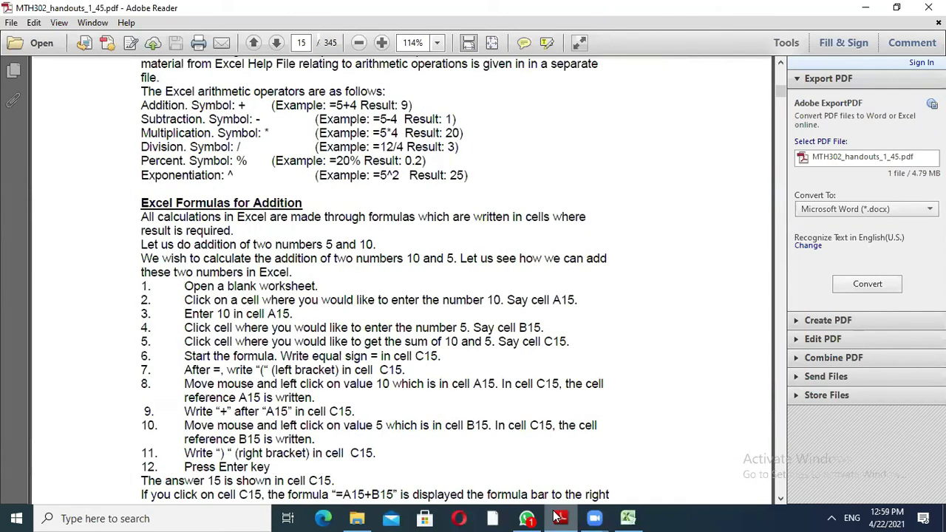
pyautogui.press('Down')
pyautogui.press('Down')
pyautogui.press('Down')
pyautogui.press('Down')
pyautogui.press('Down')
pyautogui.press('Down')
pyautogui.press('Down')
pyautogui.press('Down')
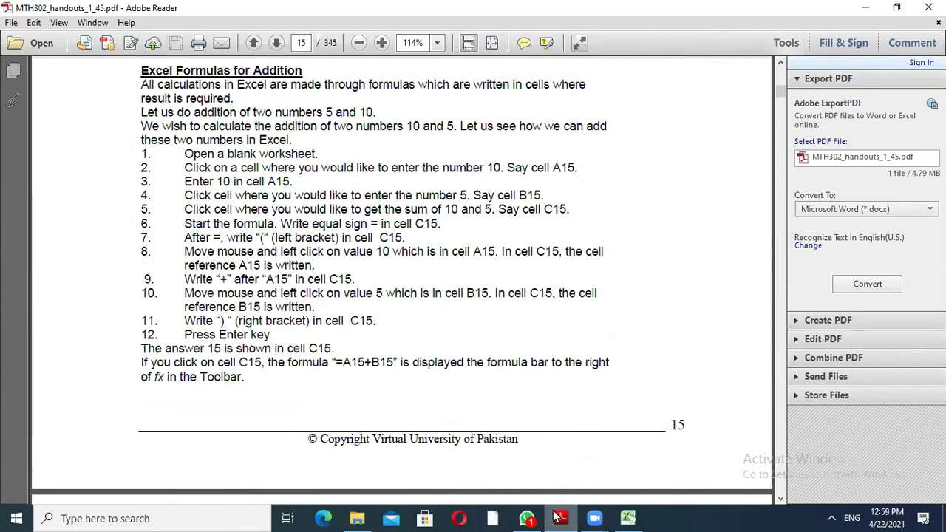
# Examine the handout's worked examples of adding two numbers and six numbers, including the SUM formula, on pages 16 and 17.
pyautogui.press('pagedown')
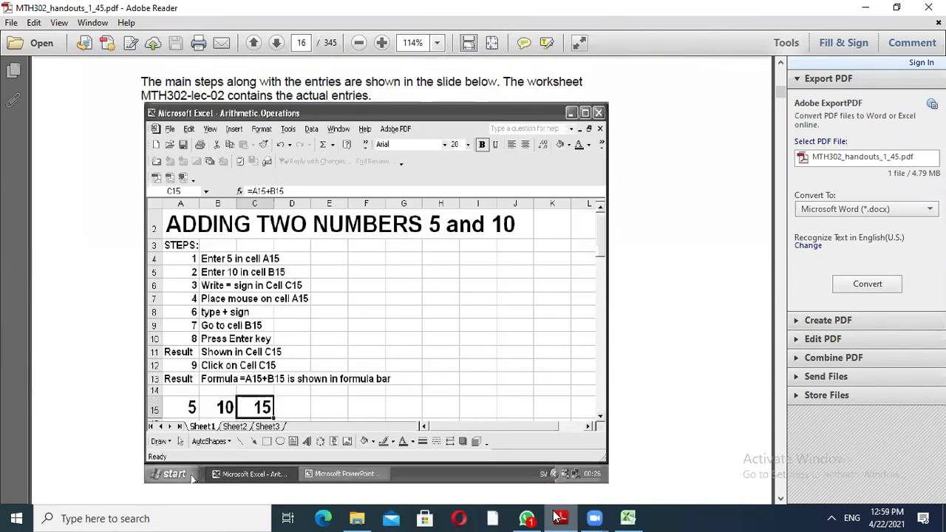
pyautogui.press('pagedown')
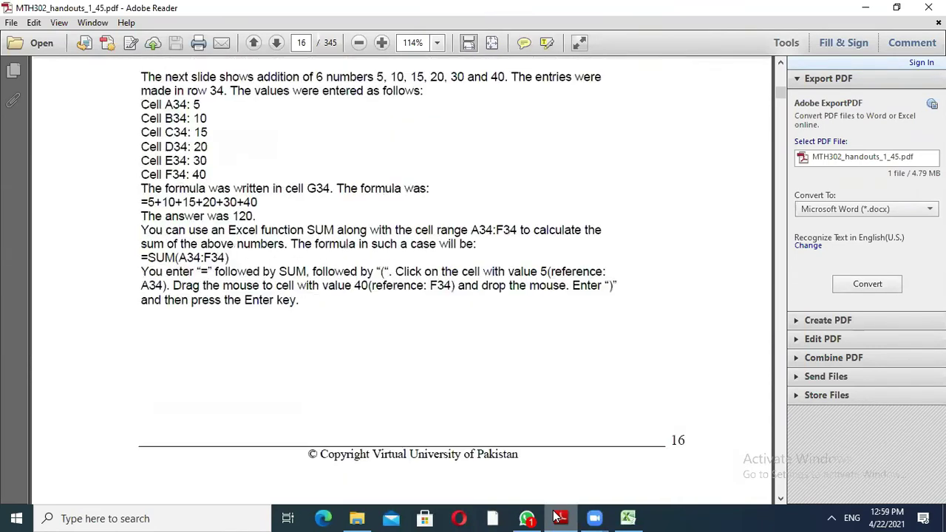
pyautogui.press('Down')
pyautogui.press('Down')
pyautogui.press('Down')
pyautogui.press('Down')
pyautogui.press('Down')
pyautogui.press('Down')
pyautogui.press('Down')
pyautogui.press('Down')
pyautogui.press('Down')
pyautogui.press('Down')
pyautogui.press('Down')
pyautogui.press('Down')
pyautogui.press('Down')
pyautogui.press('Down')
pyautogui.press('Down')
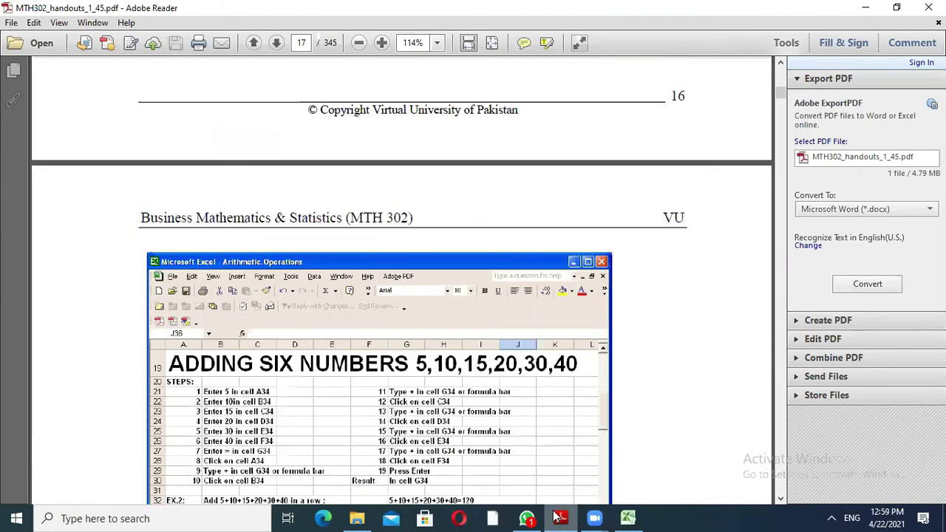
pyautogui.press('Down')
pyautogui.press('Down')
pyautogui.press('Down')
pyautogui.press('Down')
pyautogui.press('Down')
pyautogui.press('Down')
pyautogui.press('Down')
pyautogui.press('Down')
pyautogui.press('Down')
pyautogui.press('Down')
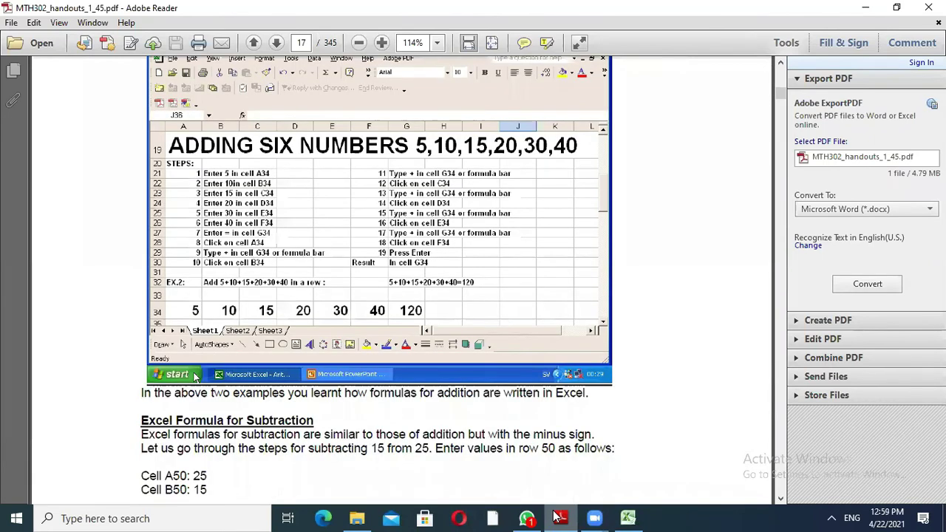
pyautogui.press('Down')
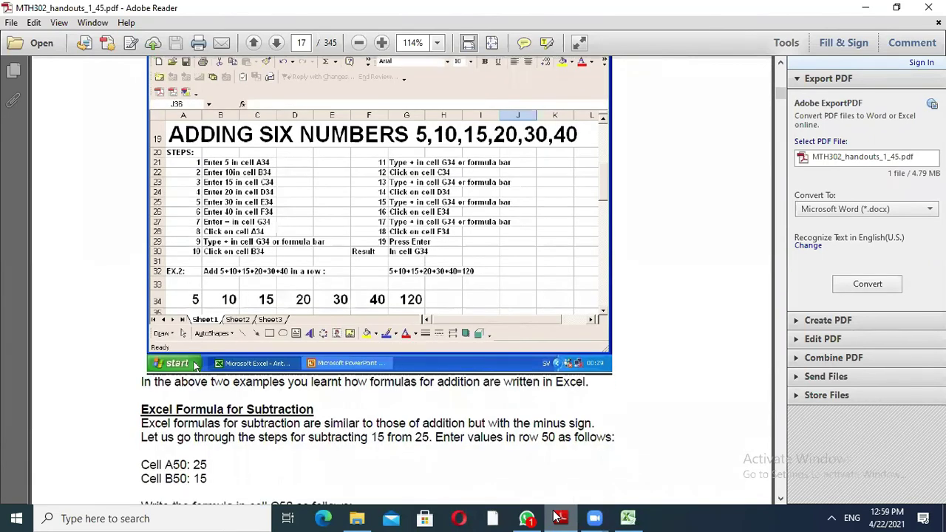
pyautogui.press('Down')
pyautogui.press('Down')
pyautogui.press('Down')
pyautogui.press('Down')
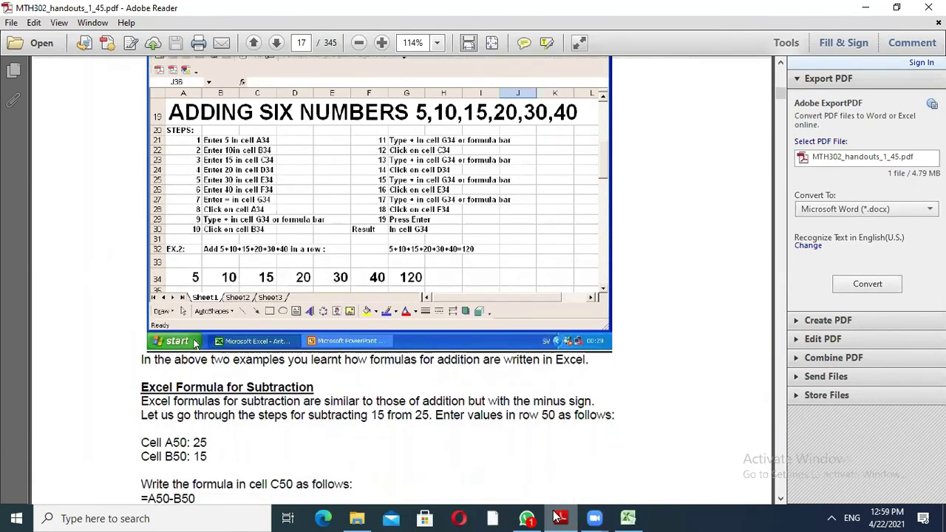
# Read the Excel Formula for Subtraction section on page 17 and its worked example on page 18.
pyautogui.press('Down')
pyautogui.press('Down')
pyautogui.press('Down')
pyautogui.press('Down')
pyautogui.press('Down')
pyautogui.press('Down')
pyautogui.press('Down')
pyautogui.press('Down')
pyautogui.press('Down')
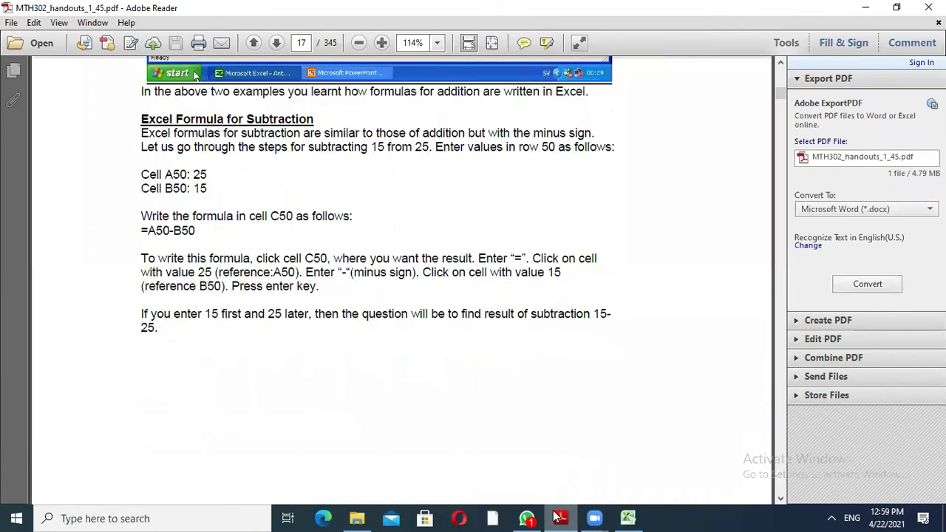
pyautogui.press('Down')
pyautogui.press('Down')
pyautogui.press('Down')
pyautogui.press('Down')
pyautogui.press('Down')
pyautogui.press('Down')
pyautogui.press('Down')
pyautogui.press('Down')
pyautogui.press('Down')
pyautogui.press('Down')
pyautogui.press('Down')
pyautogui.press('Down')
pyautogui.press('Down')
pyautogui.press('Down')
pyautogui.press('Down')
pyautogui.press('Down')
pyautogui.press('Down')
pyautogui.press('Down')
pyautogui.press('Down')
pyautogui.press('Down')
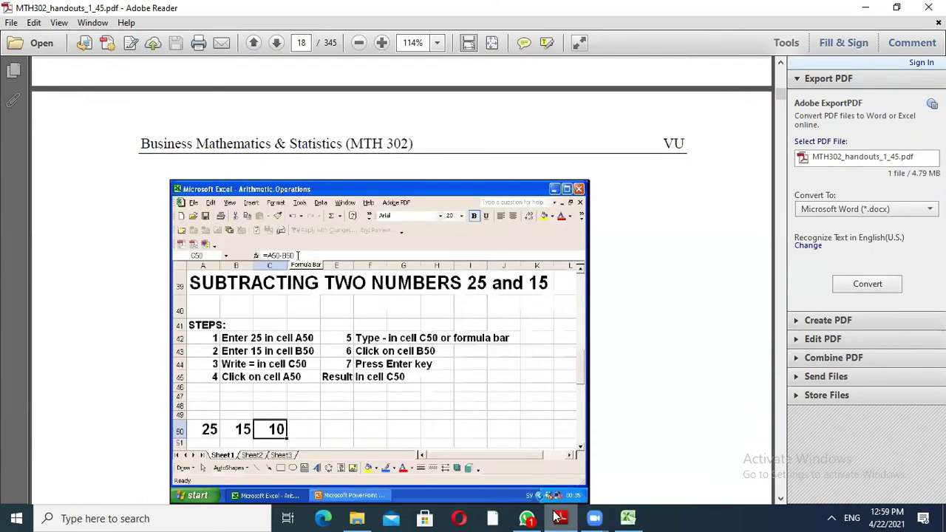
# Read the Excel Formula for Multiplication section on page 18 of the handout and its worked example with 25 and 15.
pyautogui.press('Down')
pyautogui.press('Down')
pyautogui.press('Down')
pyautogui.press('Down')
pyautogui.press('Down')
pyautogui.press('Down')
pyautogui.press('Down')
pyautogui.press('Down')
pyautogui.press('Down')
pyautogui.press('Down')
pyautogui.press('Down')
pyautogui.press('Down')
pyautogui.press('Down')
pyautogui.press('Down')
pyautogui.press('Down')
pyautogui.press('Down')
pyautogui.press('Down')
pyautogui.press('Down')
pyautogui.press('Down')
pyautogui.press('Down')
pyautogui.press('Down')
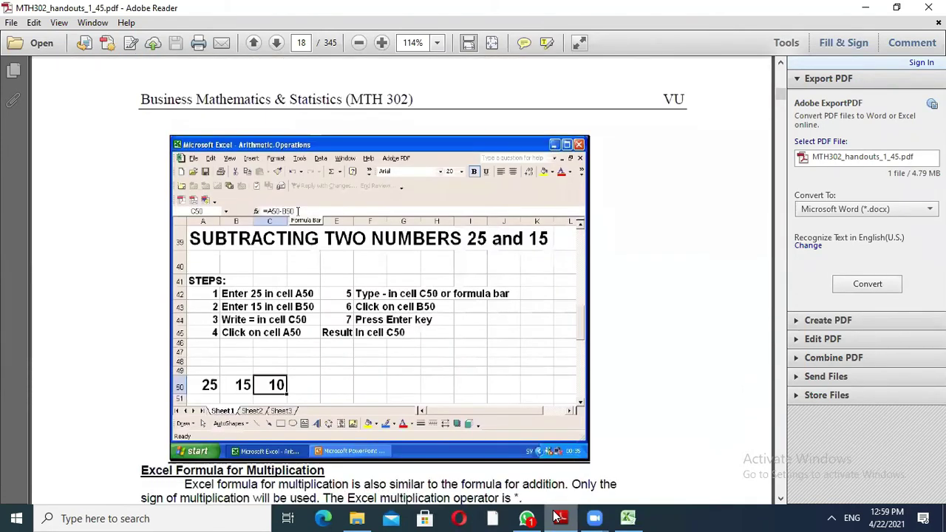
pyautogui.press('Down')
pyautogui.press('Down')
pyautogui.press('Down')
pyautogui.press('Down')
pyautogui.press('Down')
pyautogui.press('Down')
pyautogui.press('Down')
pyautogui.press('Down')
pyautogui.press('Down')
pyautogui.press('Down')
pyautogui.press('Down')
pyautogui.press('Down')
pyautogui.press('Down')
pyautogui.press('Down')
pyautogui.press('Down')
pyautogui.press('Down')
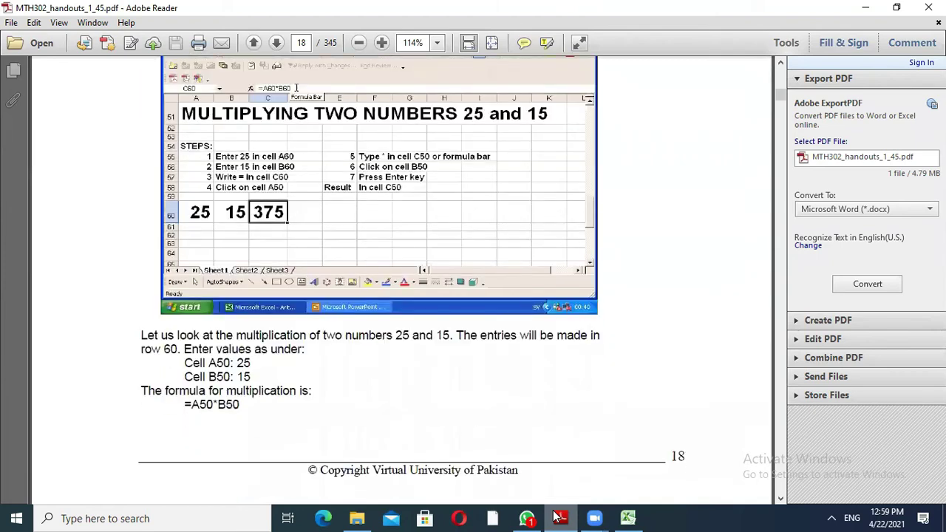
# Read the Excel Formula for Division section on page 19 of the handout and its example dividing 240 by 15.
pyautogui.press('Down')
pyautogui.press('Down')
pyautogui.press('Down')
pyautogui.press('Down')
pyautogui.press('Down')
pyautogui.press('Down')
pyautogui.press('Down')
pyautogui.press('Down')
pyautogui.press('Down')
pyautogui.press('Down')
pyautogui.press('Down')
pyautogui.press('Down')
pyautogui.press('Down')
pyautogui.press('Down')
pyautogui.press('Down')
pyautogui.press('Down')
pyautogui.press('Down')
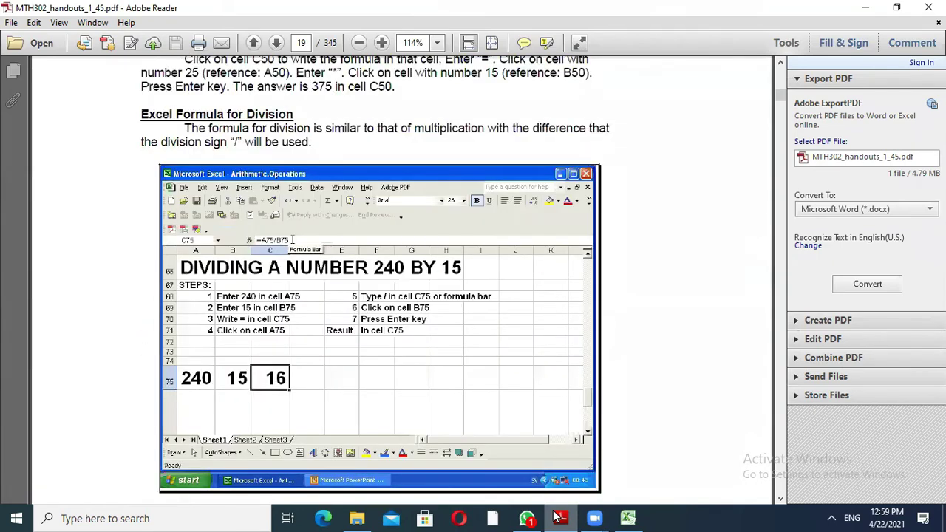
# Examine the example of converting a percent to a fraction on page 20 of the handout.
pyautogui.press('pagedown')
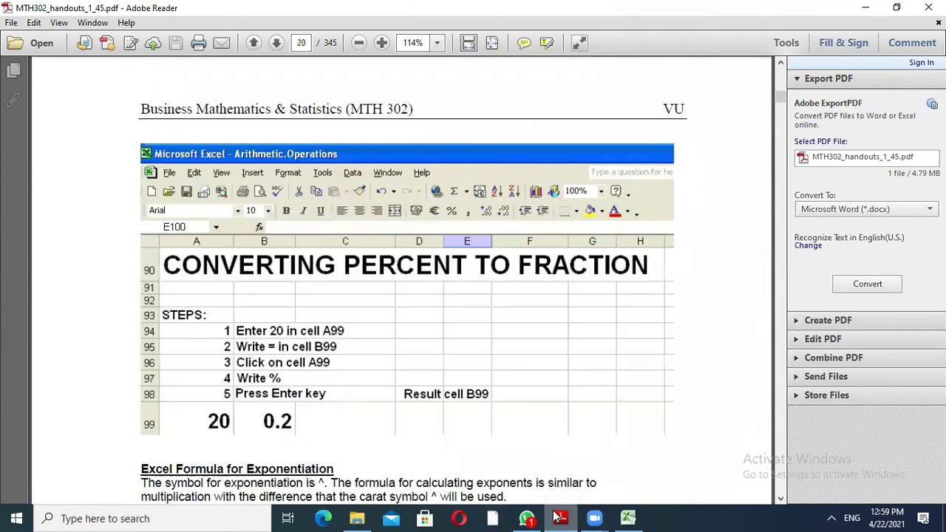
pyautogui.press('Down')
pyautogui.press('Down')
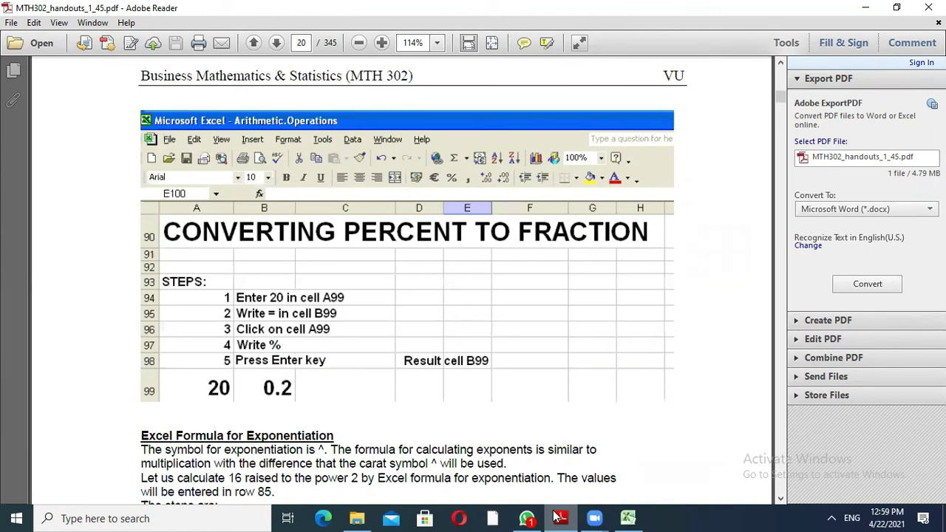
# Switch to the Excel workbook and enter 55% in cell F16.
pyautogui.click(559, 518)
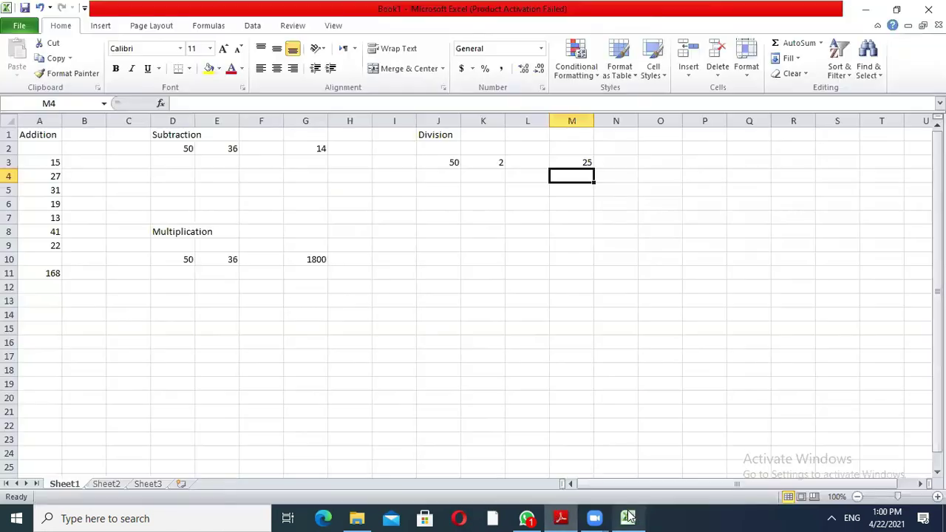
pyautogui.click(268, 339)
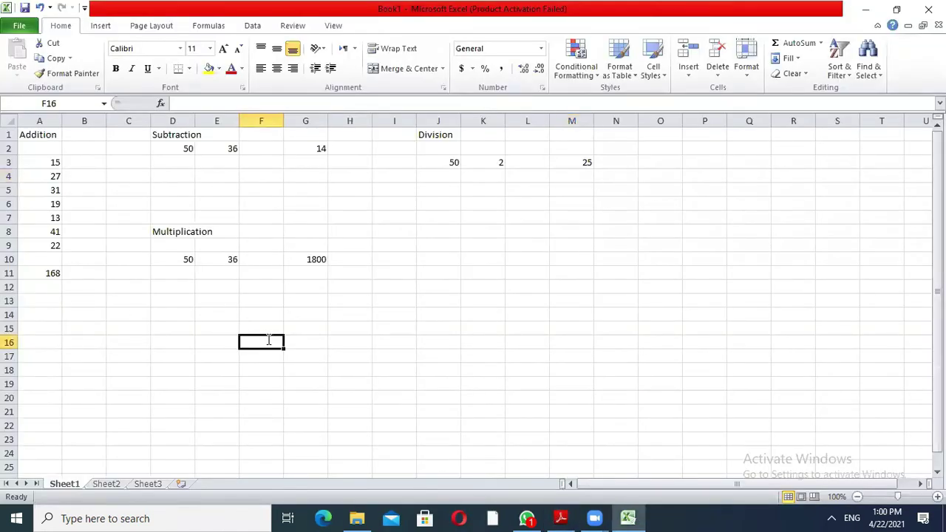
pyautogui.write('55')
pyautogui.press('Tab')
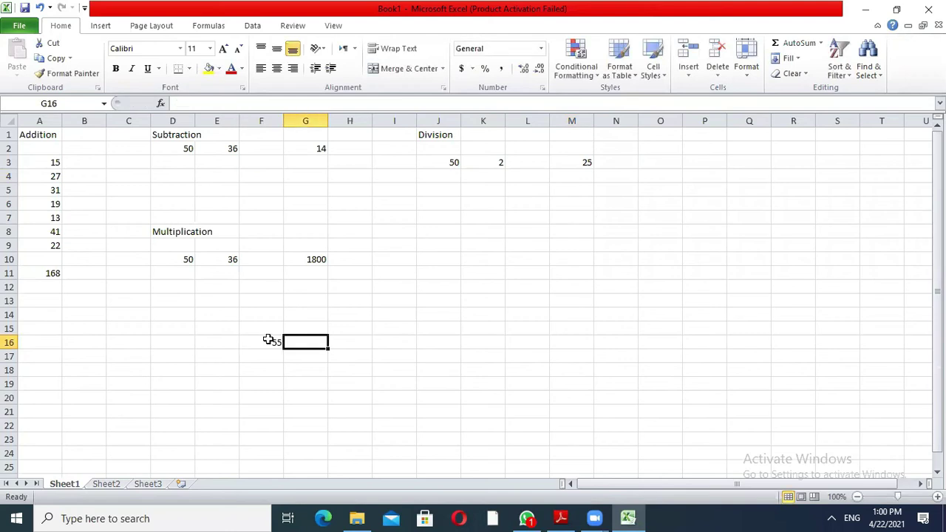
pyautogui.click(268, 339)
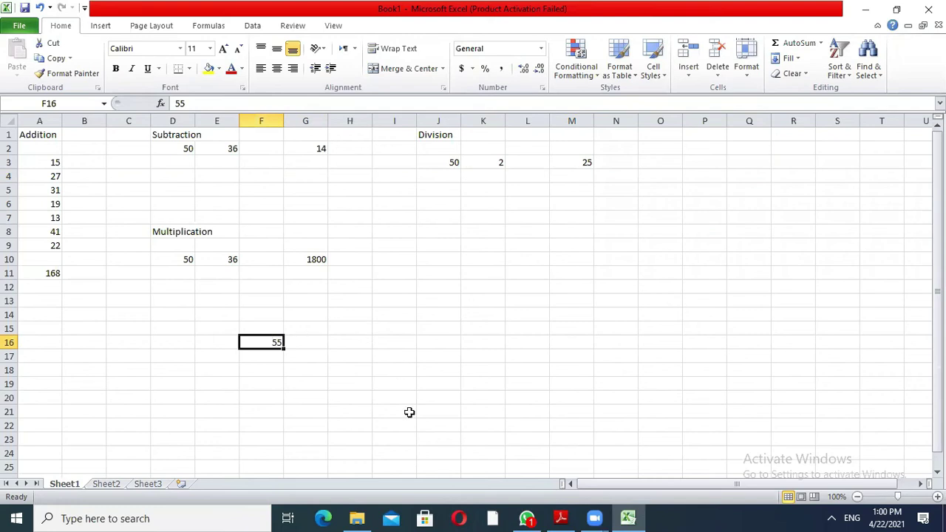
pyautogui.press('F2')
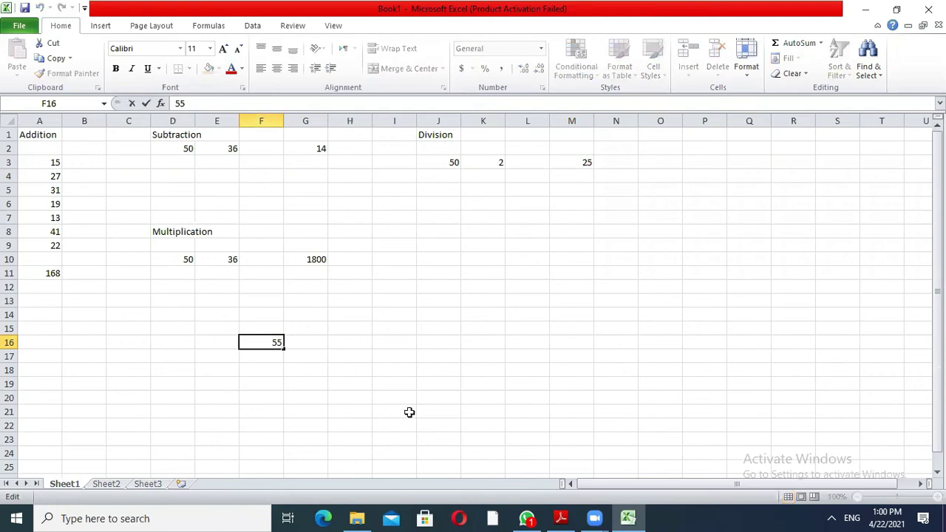
pyautogui.write('%')
pyautogui.press('Return')
# Try the formula =F16 in cell G16 for the percentage conversion and clear the cell.
pyautogui.press('Up')
pyautogui.press('Right')
pyautogui.write('=')
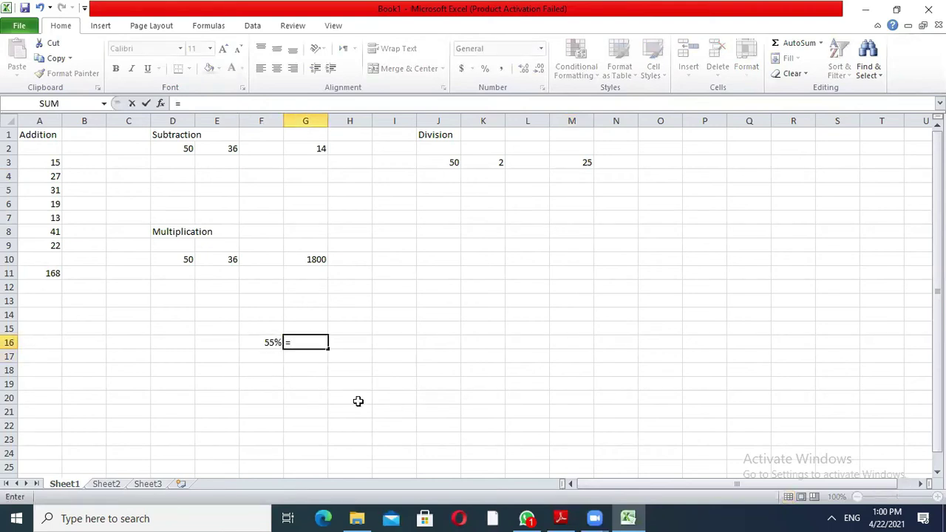
pyautogui.click(272, 340)
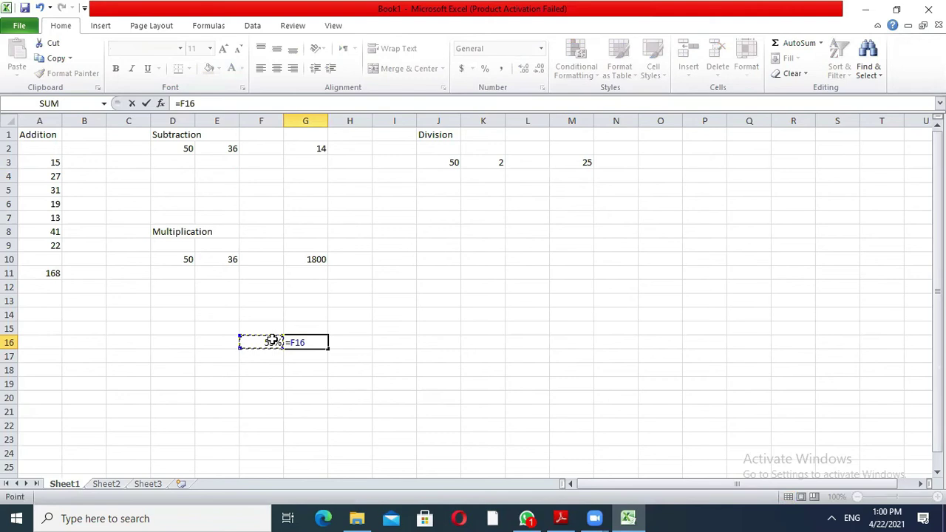
pyautogui.press('Return')
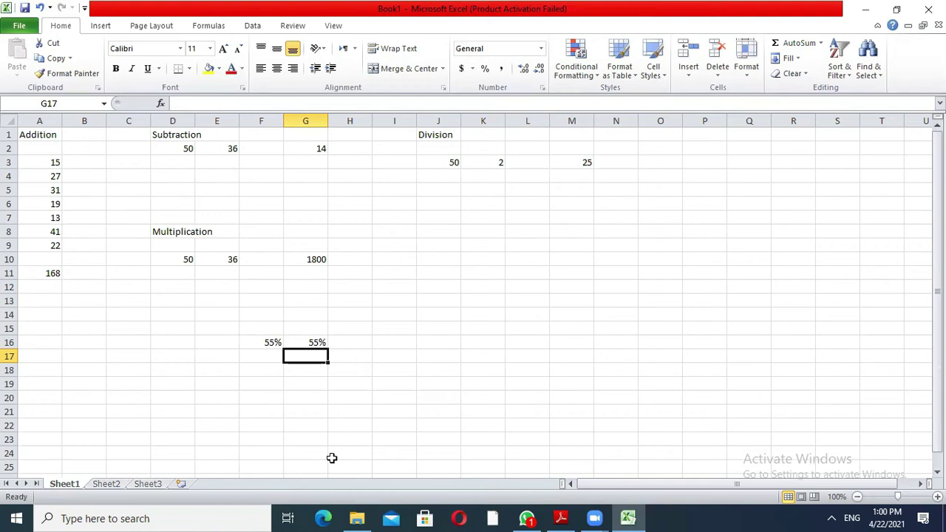
pyautogui.click(312, 342)
pyautogui.press('Delete')
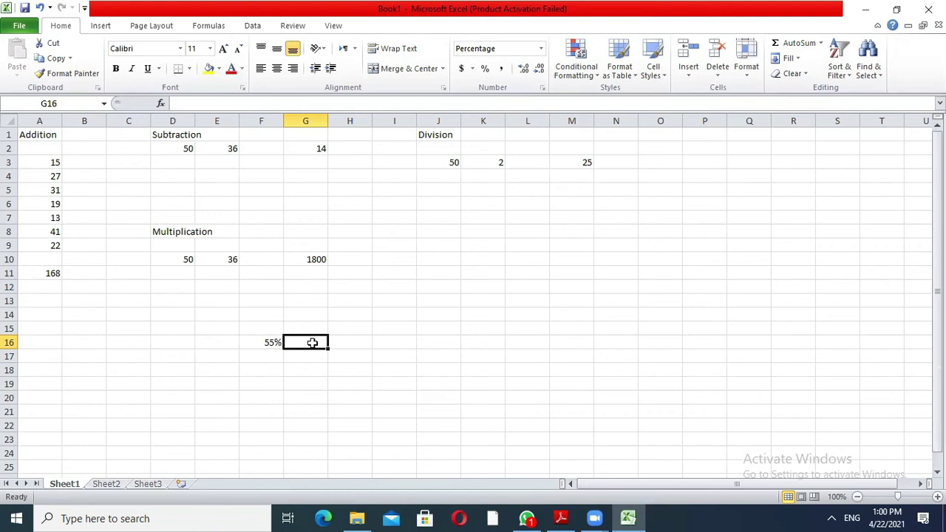
# Enter the percentage as the fraction 55/100 in cell G16.
pyautogui.write('55')
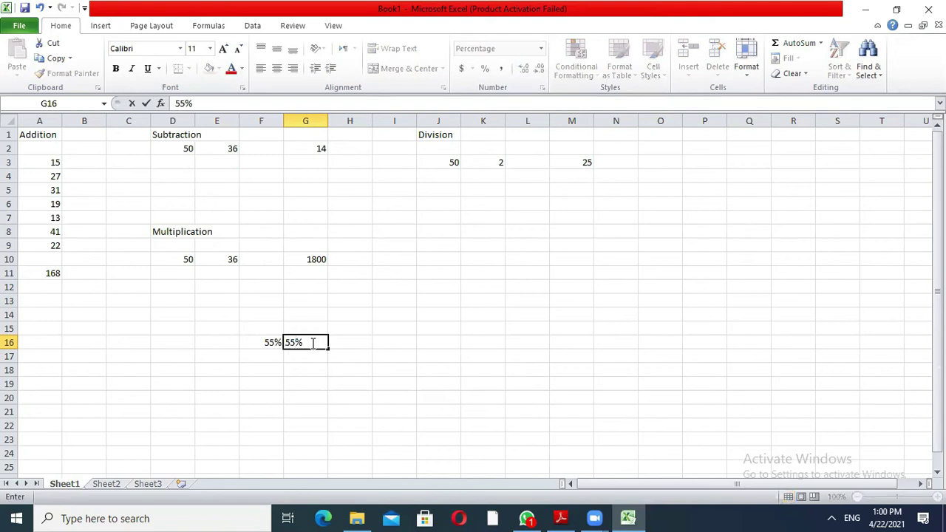
pyautogui.press('Delete')
pyautogui.write('/100')
pyautogui.press('Return')
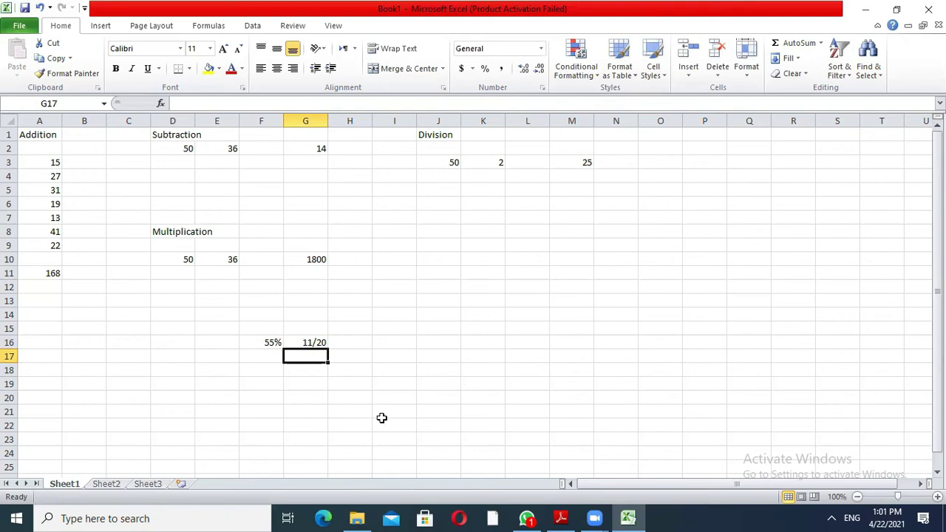
pyautogui.click(360, 377)
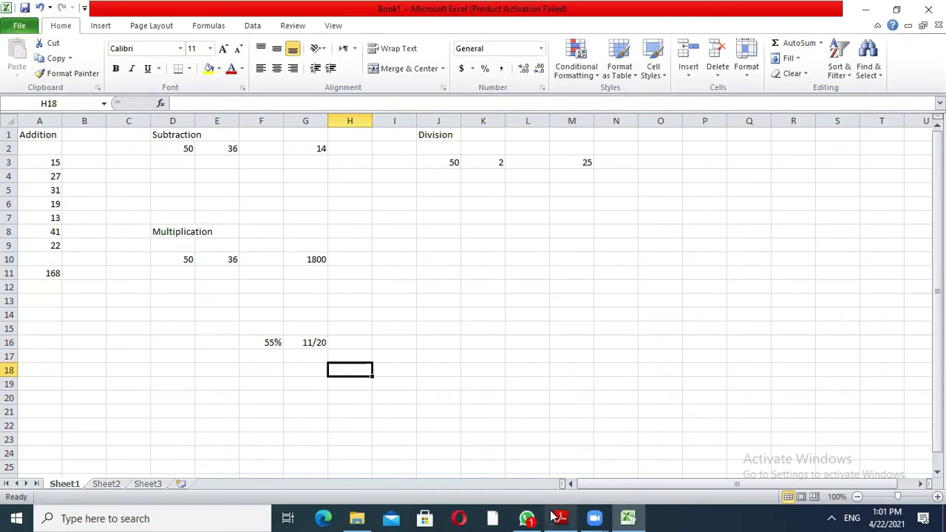
# Switch to the handout in Adobe Reader and read the Excel Formula for Exponentiation section and its 16 to the power 2 example on pages 20 and 21.
pyautogui.moveTo(626, 518)
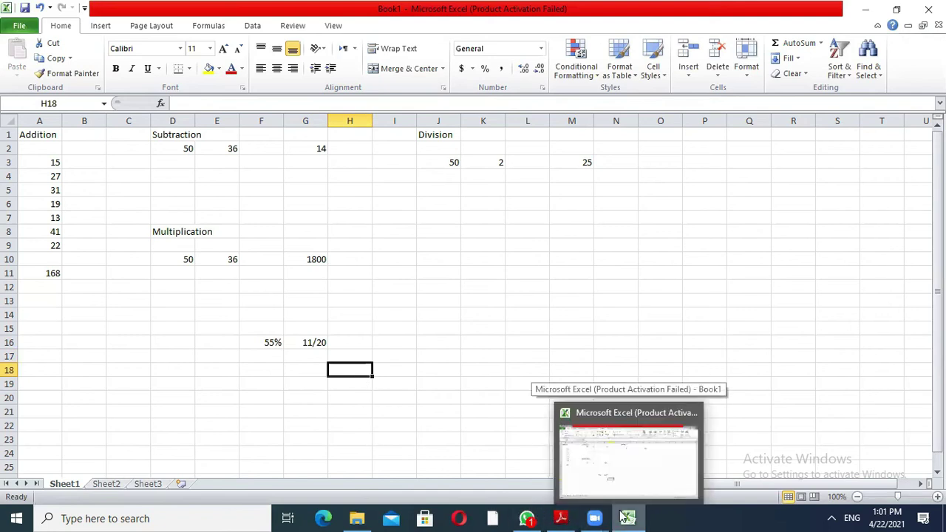
pyautogui.click(560, 515)
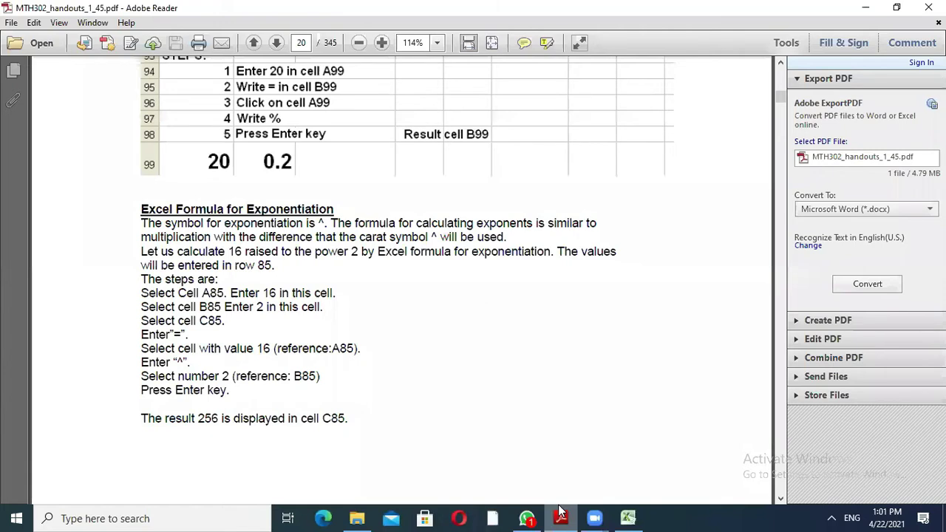
pyautogui.press('Down')
pyautogui.press('Down')
pyautogui.press('Down')
pyautogui.press('Down')
pyautogui.press('Down')
pyautogui.press('Down')
pyautogui.press('Down')
pyautogui.press('Down')
pyautogui.press('Down')
pyautogui.press('Down')
pyautogui.press('Down')
pyautogui.press('Down')
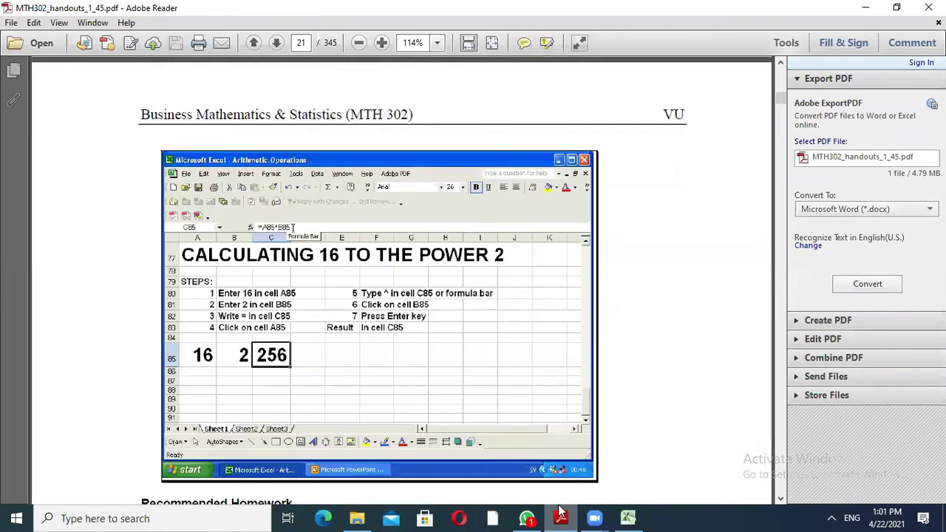
pyautogui.press('Down')
pyautogui.press('Down')
pyautogui.press('Down')
pyautogui.press('Down')
pyautogui.press('Down')
pyautogui.press('Down')
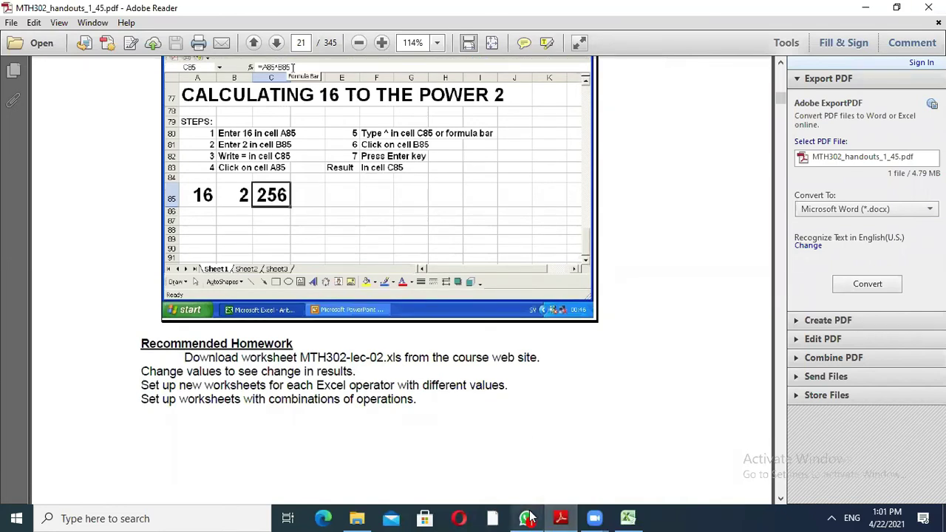
# Switch to the Excel workbook and enter the heading Power Calculation in cell J8.
pyautogui.moveTo(529, 518)
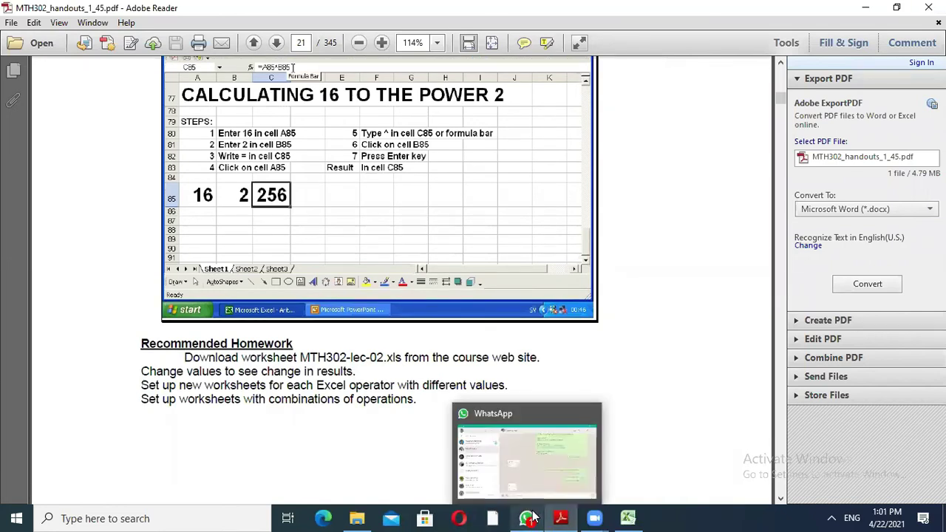
pyautogui.click(529, 519)
pyautogui.click(628, 518)
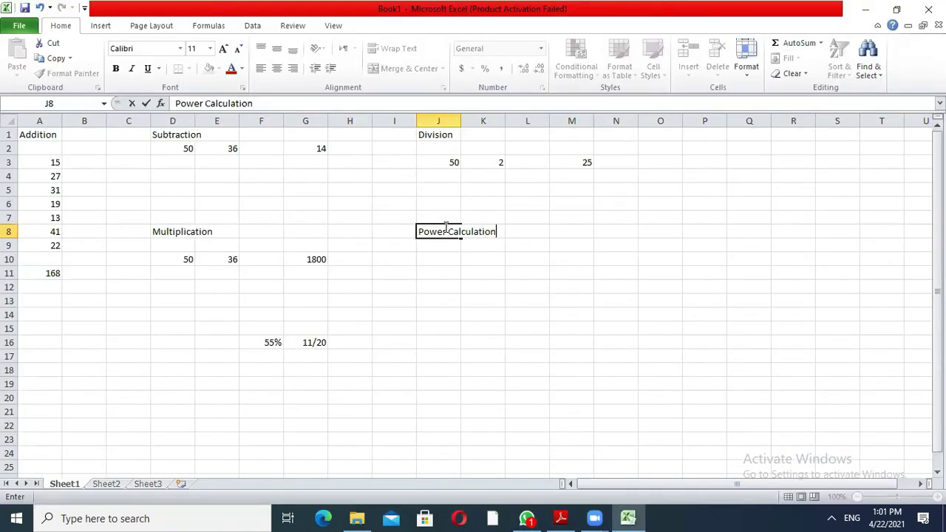
pyautogui.press('Return')
pyautogui.press('Return')
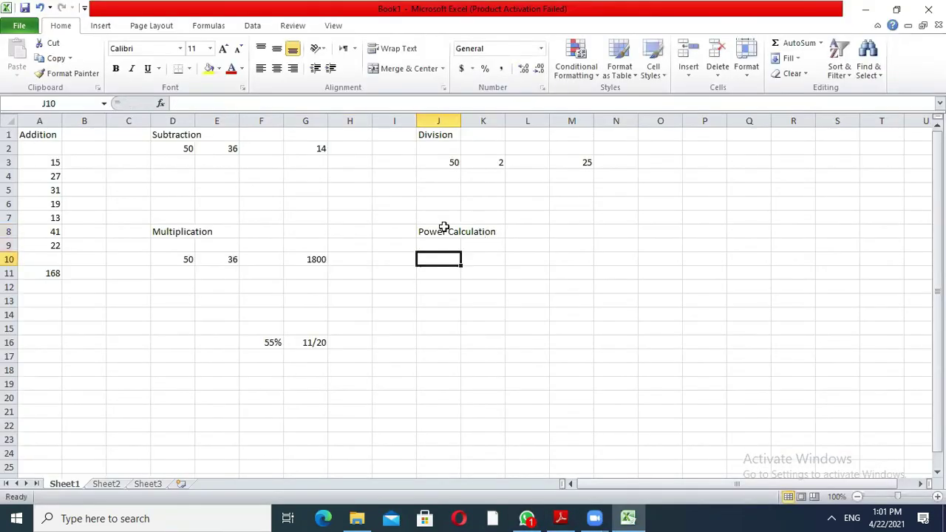
# Enter the label "5 power 2" in cell J10 under the Power Calculation heading.
pyautogui.write('5')
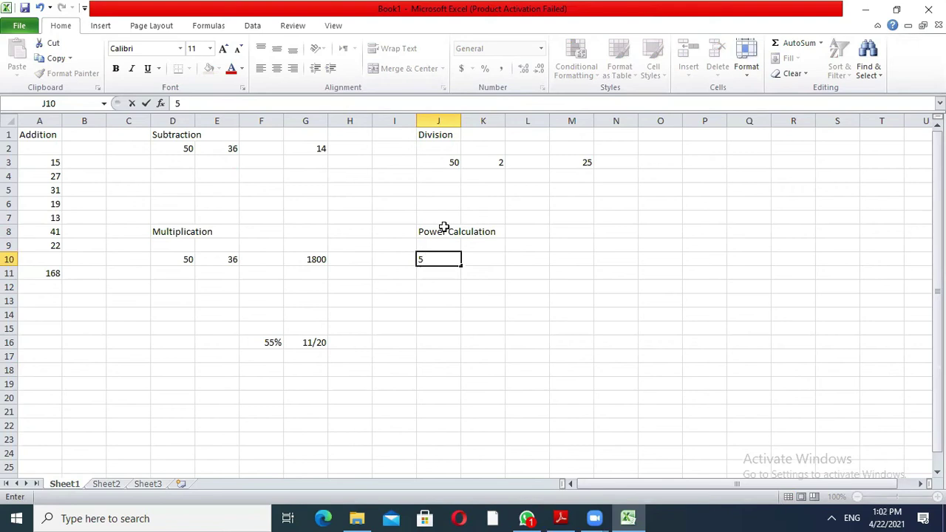
pyautogui.press('Tab')
pyautogui.press('Down')
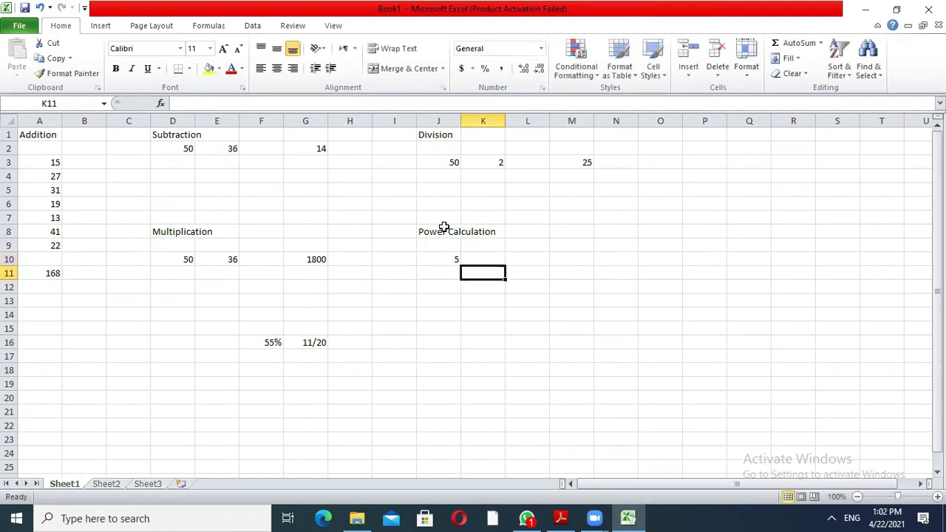
pyautogui.press('Up')
pyautogui.press('Left')
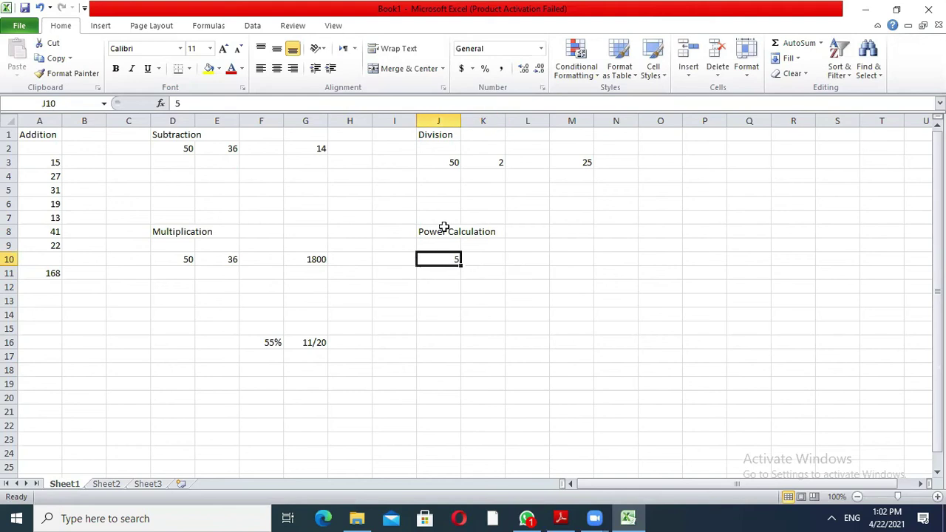
pyautogui.press('F2')
pyautogui.write('power')
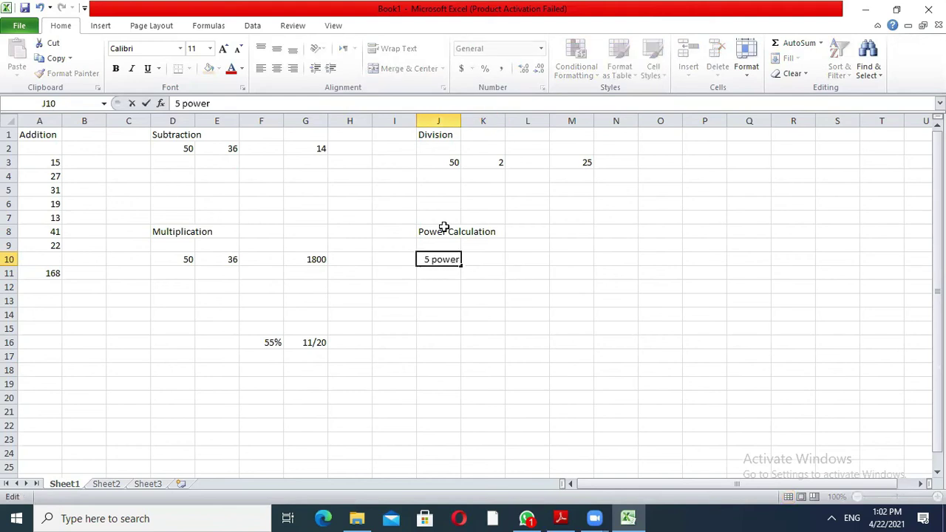
pyautogui.write('  2')
pyautogui.press('Return')
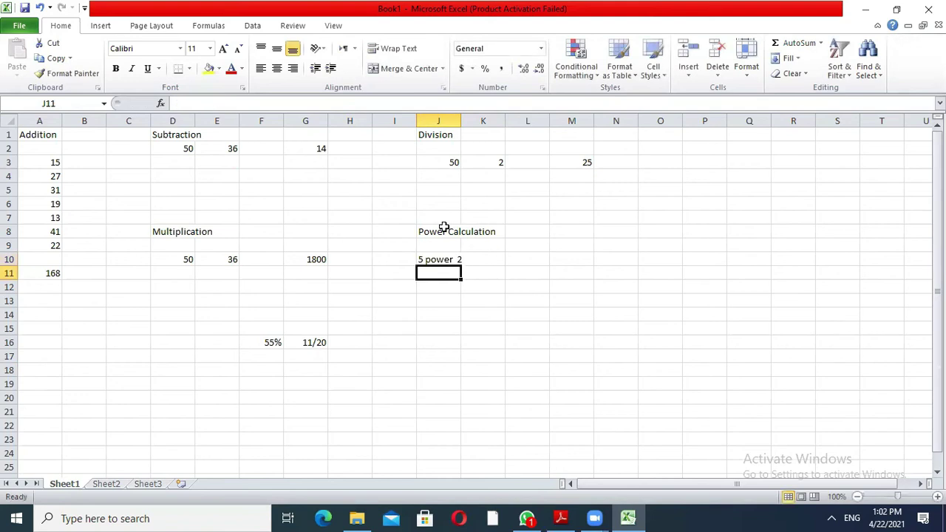
# Calculate 5 to the power 2 in cell J13 with the formula =5^2.
pyautogui.press('Down')
pyautogui.press('Down')
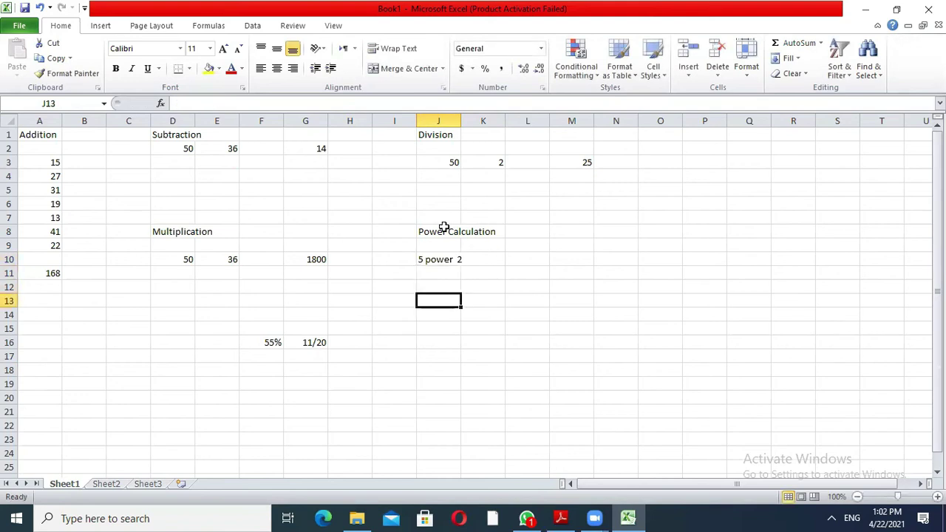
pyautogui.write('=')
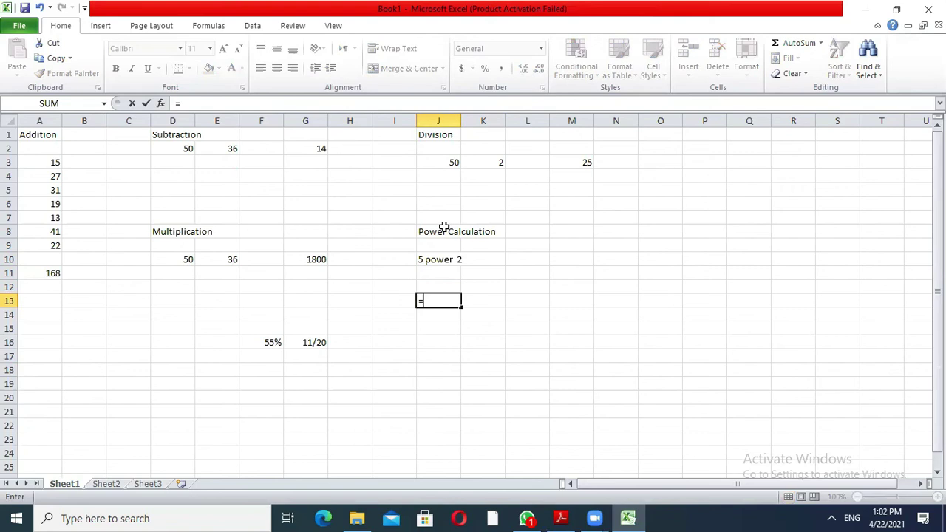
pyautogui.write('5^')
pyautogui.write('2')
pyautogui.press('Return')
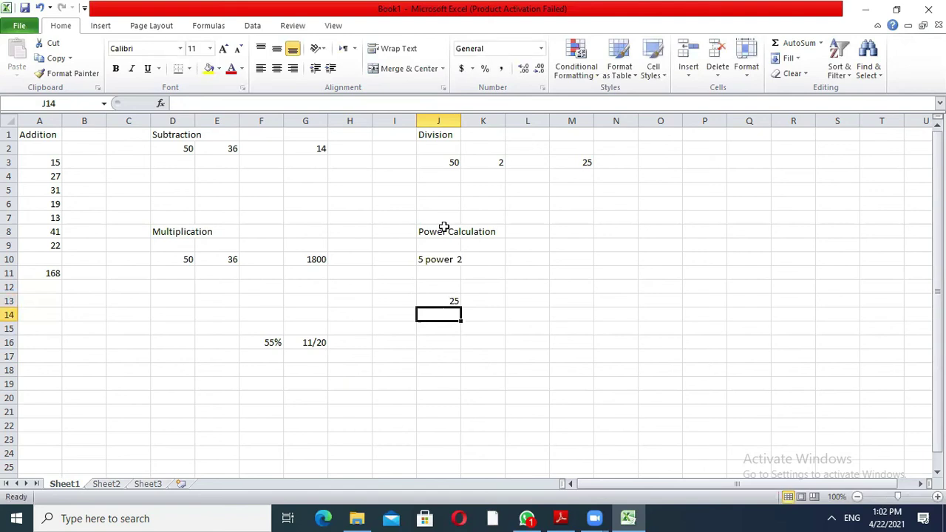
# Enter the base numbers 5, 7, 8 and 4 in cells N10 to N13.
pyautogui.press('Right')
pyautogui.press('Up')
pyautogui.press('Up')
pyautogui.press('Up')
pyautogui.press('Up')
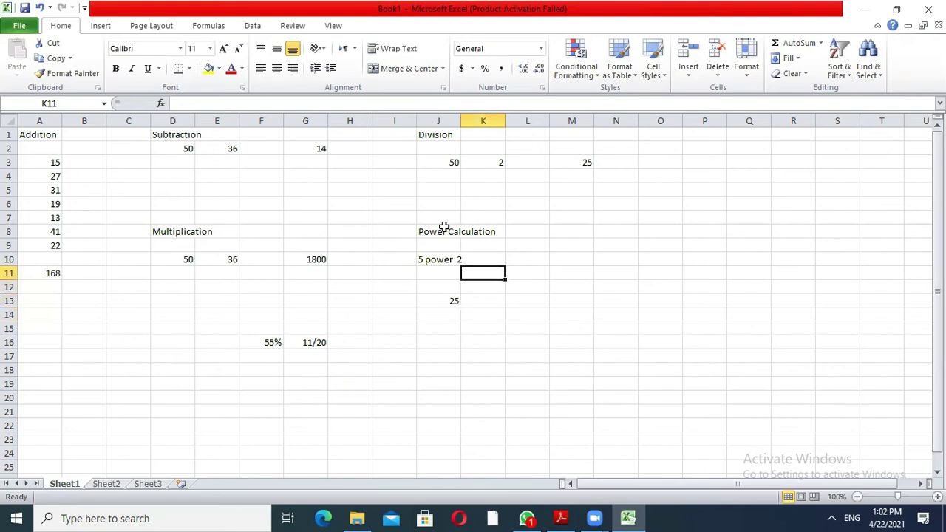
pyautogui.press('Right')
pyautogui.press('Right')
pyautogui.press('Right')
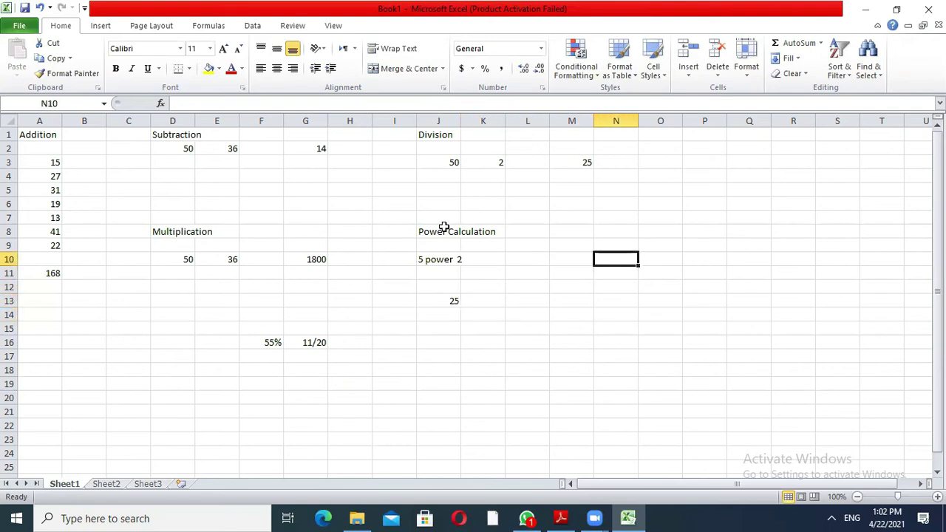
pyautogui.write('5')
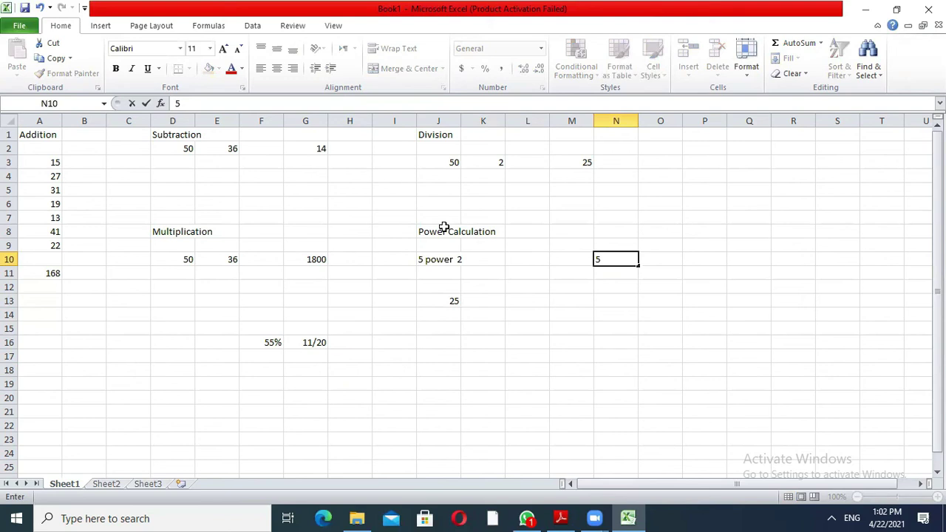
pyautogui.press('Return')
pyautogui.write('7')
pyautogui.press('Return')
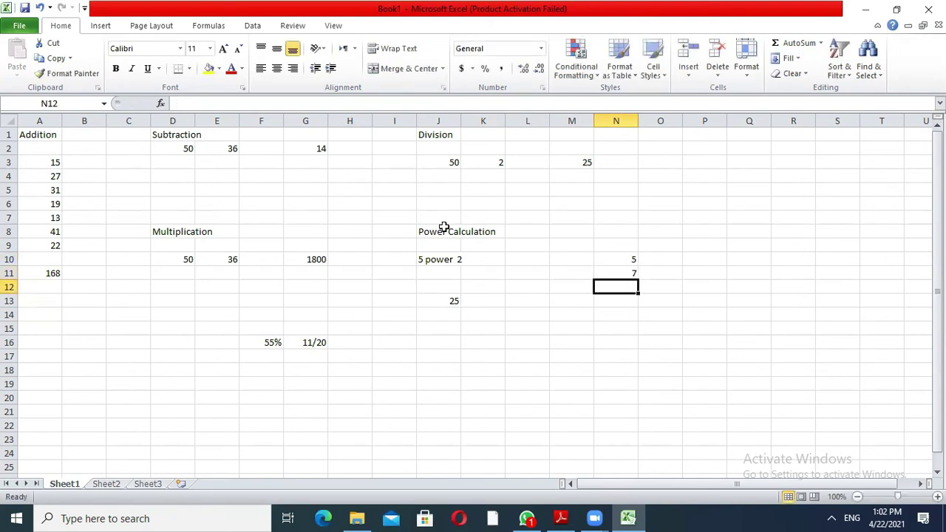
pyautogui.write('7')
pyautogui.press('BackSpace')
pyautogui.write('8')
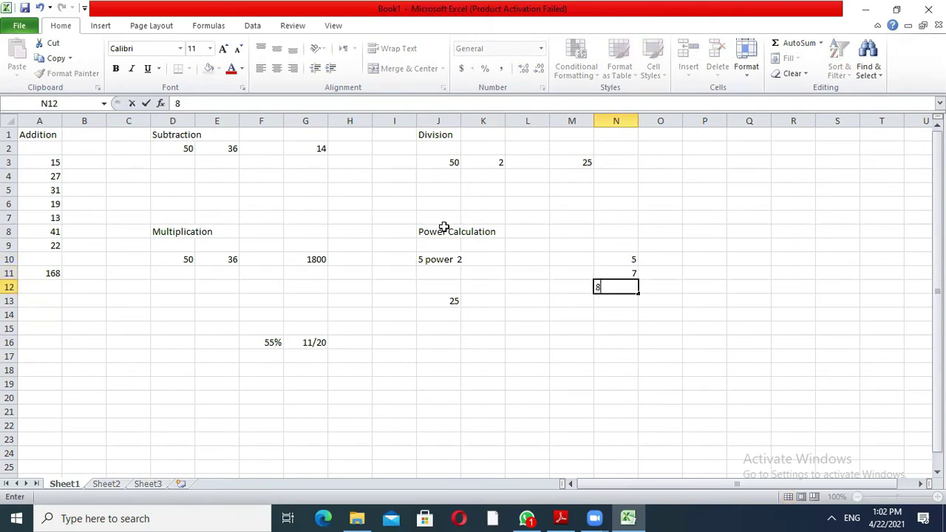
pyautogui.press('Return')
pyautogui.write('4')
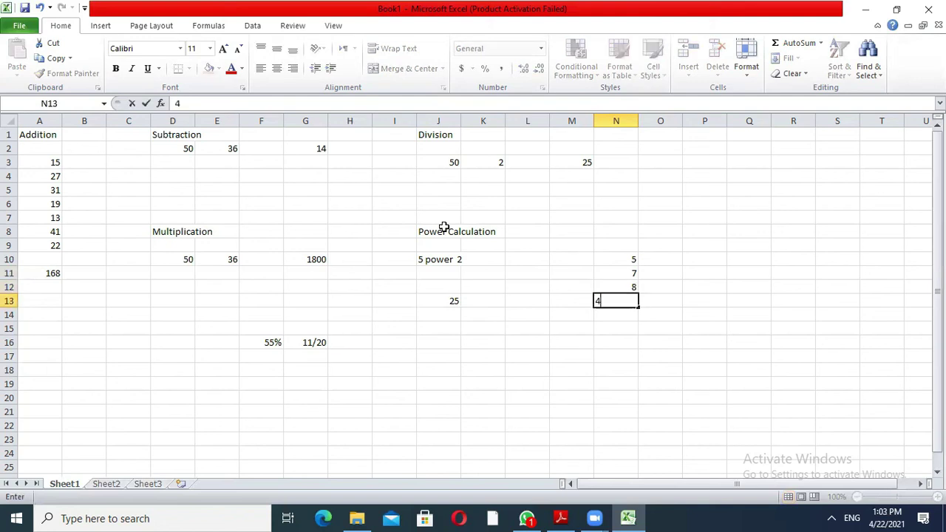
pyautogui.press('Return')
# Enter the exponents 2, 3, 6 and 4 beside the base numbers in cells O10 to O13.
pyautogui.press('Up')
pyautogui.press('Up')
pyautogui.press('Up')
pyautogui.press('Up')
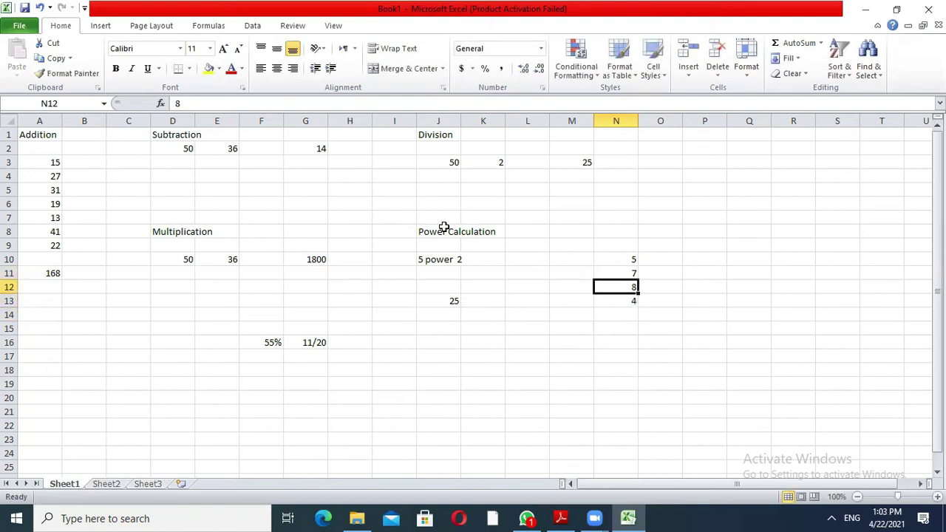
pyautogui.press('Right')
pyautogui.write('2')
pyautogui.press('Return')
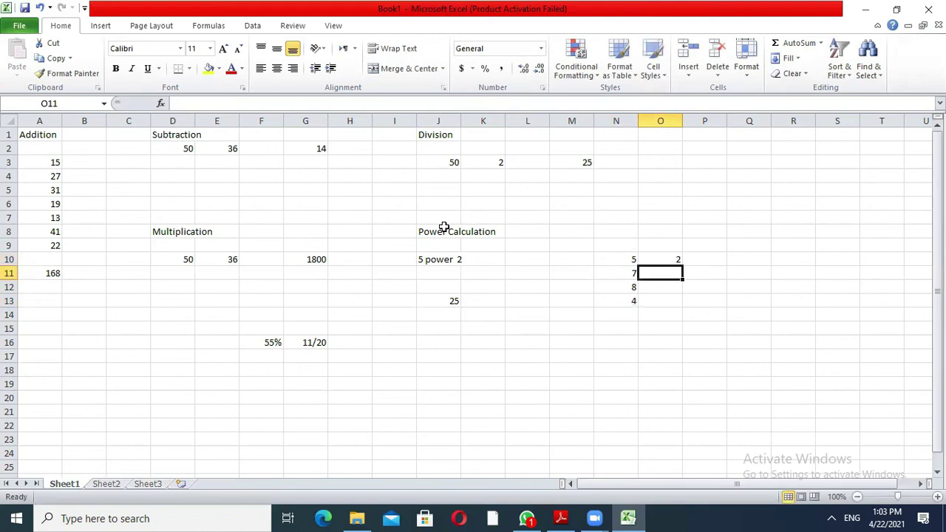
pyautogui.write('3')
pyautogui.press('Return')
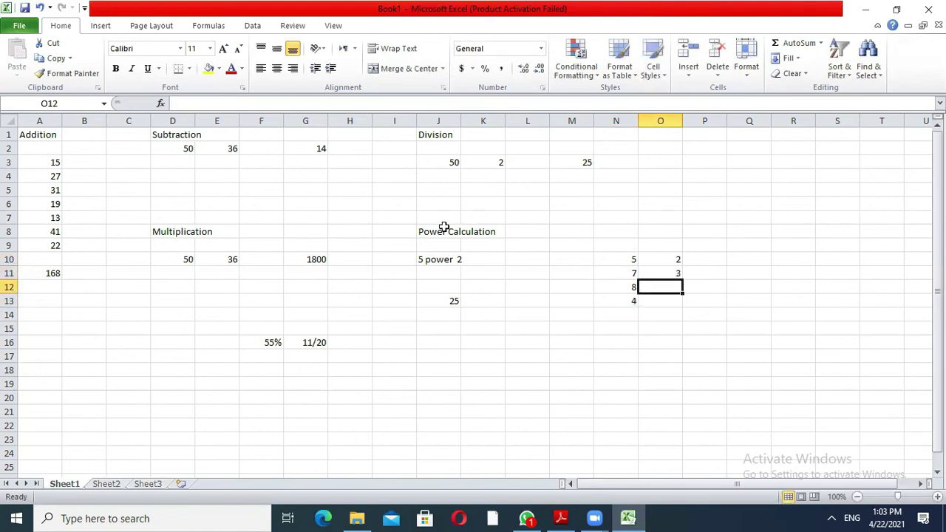
pyautogui.write('6')
pyautogui.press('Return')
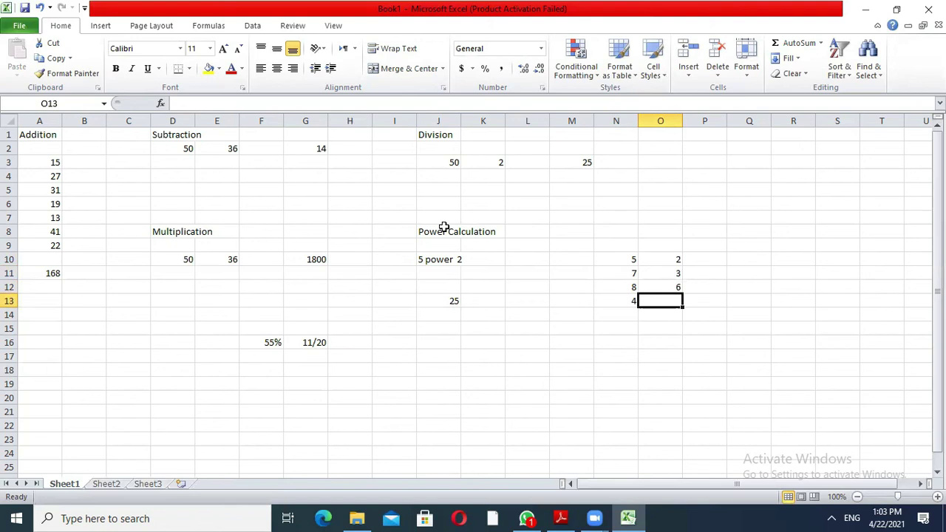
pyautogui.write('4')
pyautogui.press('Return')
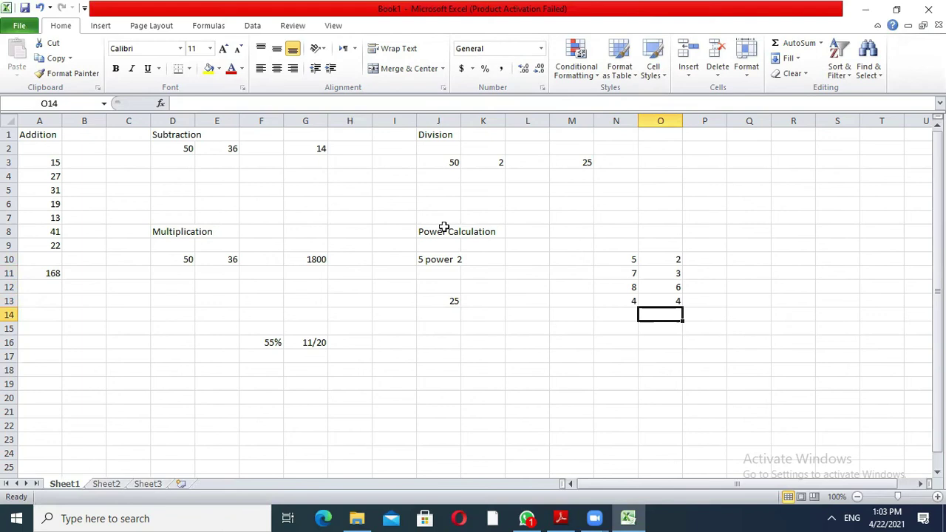
# Calculate the first power in cell P10 with the cell-reference formula =N10^O10.
pyautogui.press('Up')
pyautogui.press('Up')
pyautogui.press('Up')
pyautogui.press('Up')
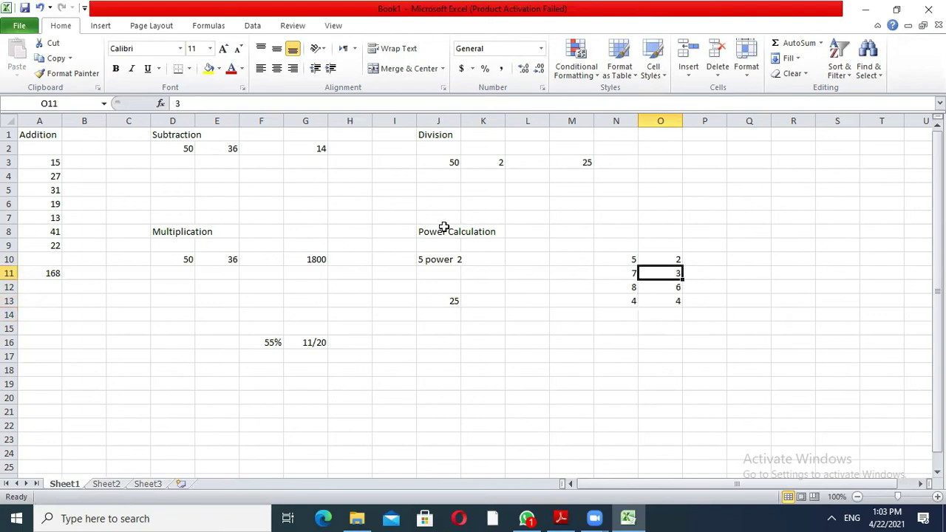
pyautogui.press('Right')
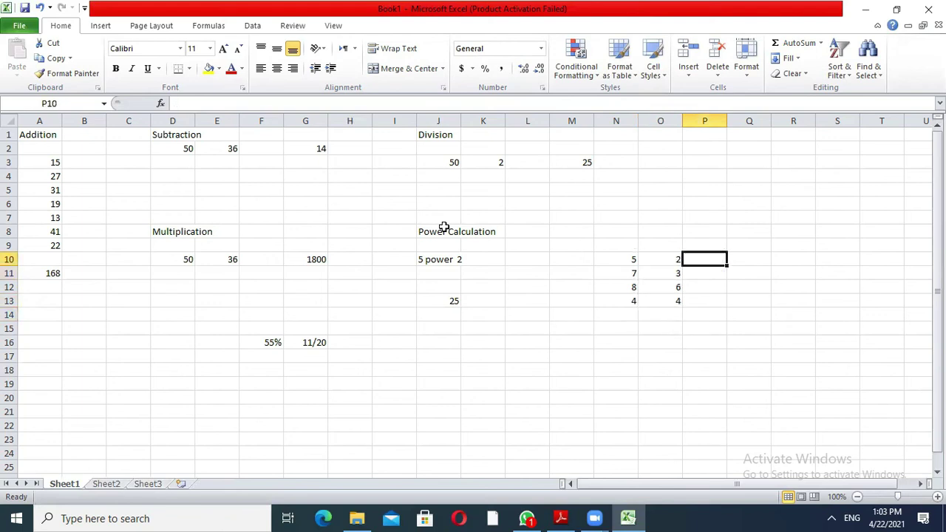
pyautogui.write('=')
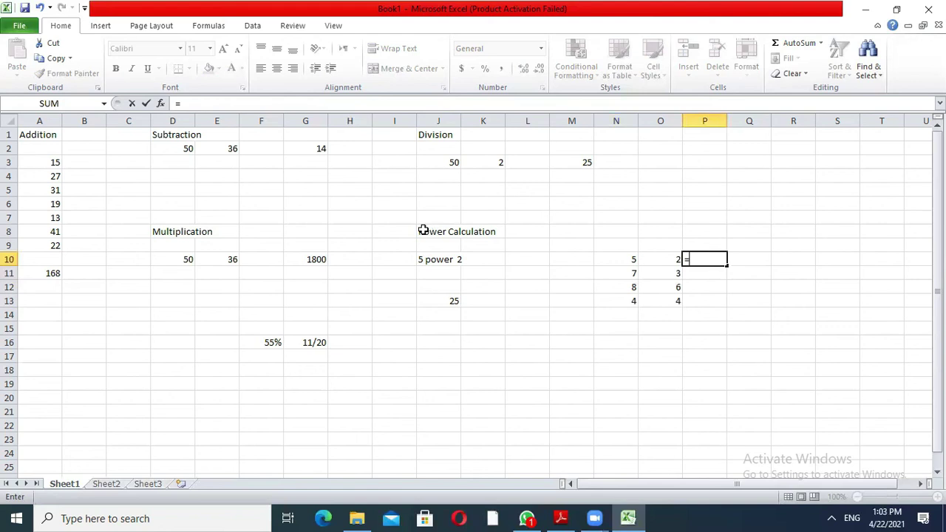
pyautogui.click(603, 259)
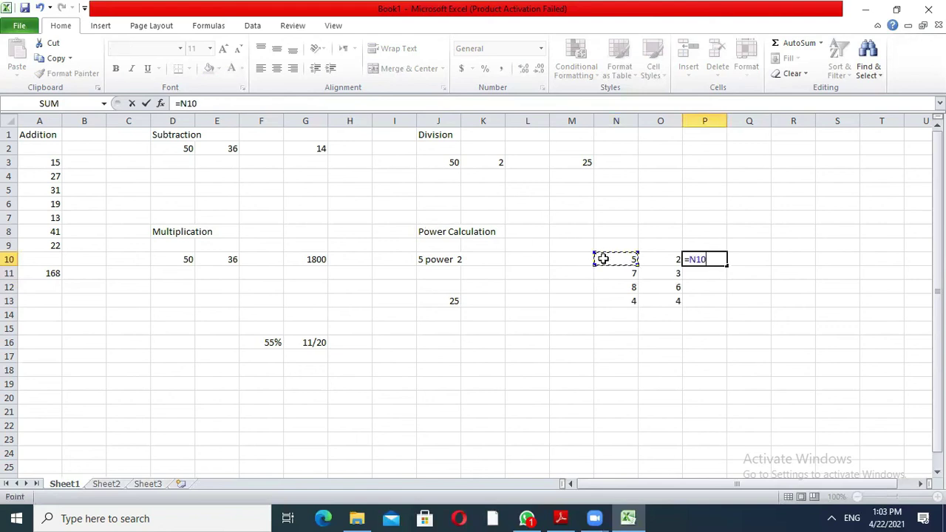
pyautogui.write('^')
pyautogui.click(655, 260)
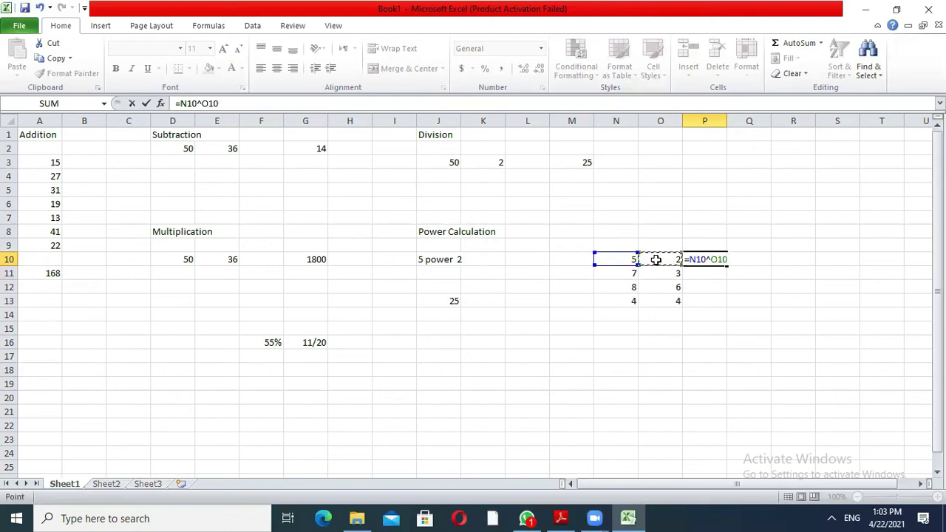
pyautogui.press('Return')
# Calculate the second power in cell P11 with the formula =N11^O11.
pyautogui.write('=')
pyautogui.press('Left')
pyautogui.press('Left')
pyautogui.write('^')
pyautogui.click(669, 275)
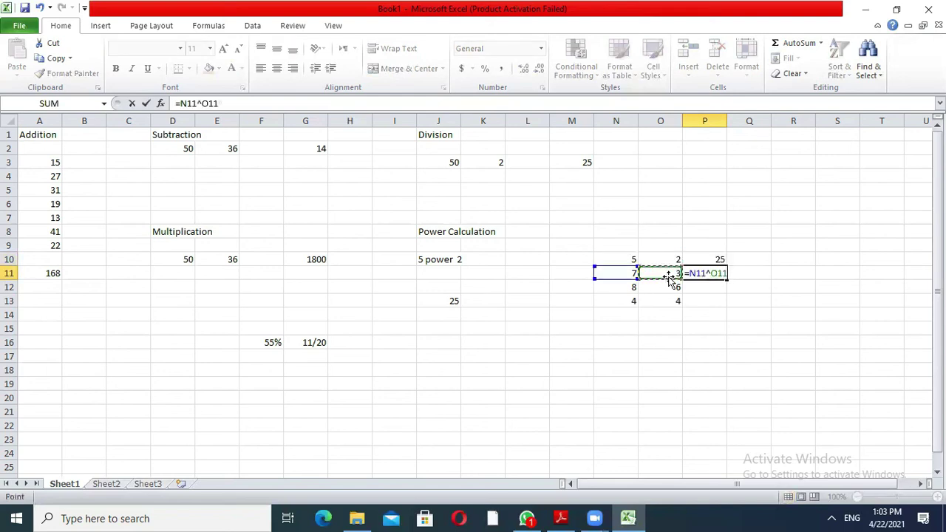
pyautogui.press('Return')
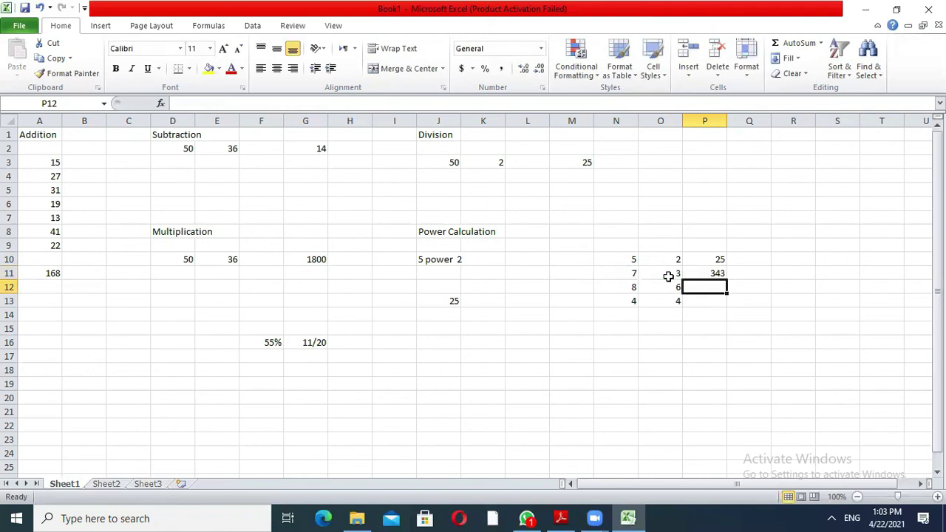
# Fill the power formula from cell P10 down through P13 for the remaining base and exponent pairs.
pyautogui.click(723, 259)
pyautogui.moveTo(726, 263); pyautogui.dragTo(726, 307)
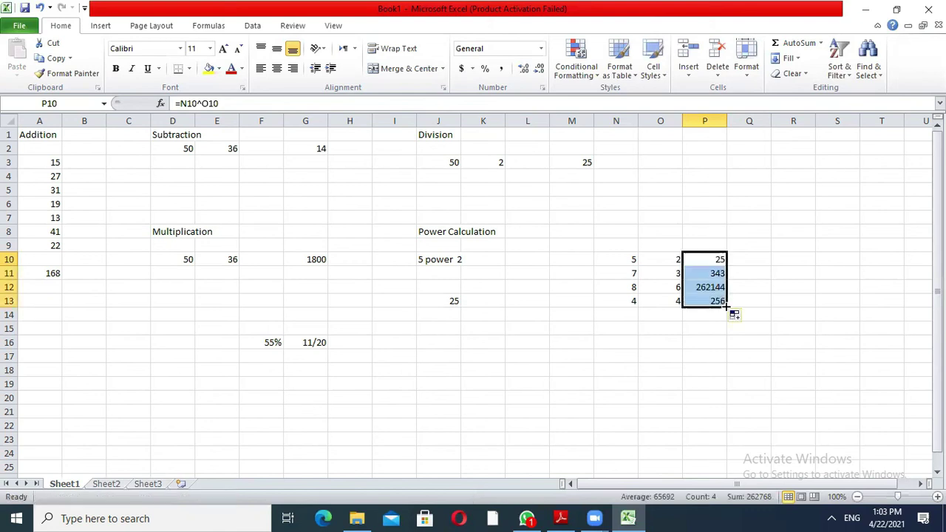
pyautogui.click(672, 358)
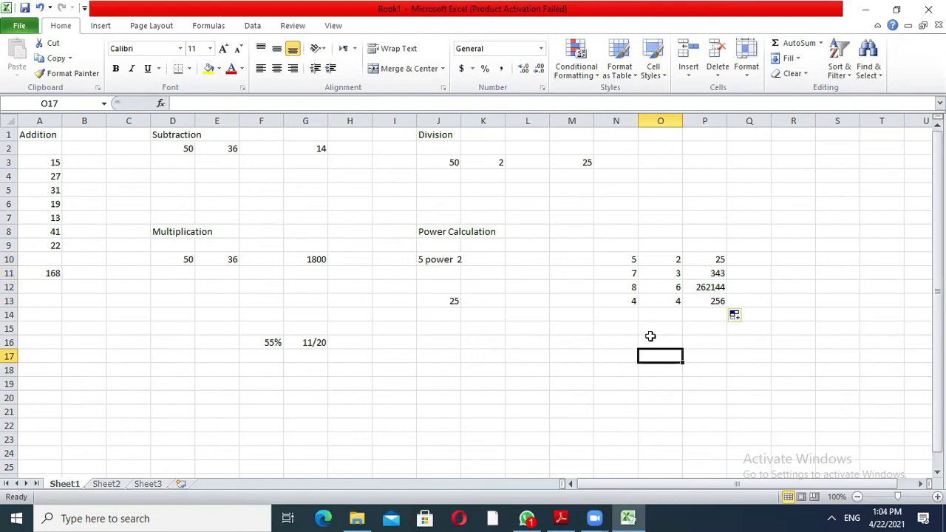
# Check 8 to the power 6 in cell O16 with the formula =8^6 and clear the cell.
pyautogui.click(650, 337)
pyautogui.write('8')
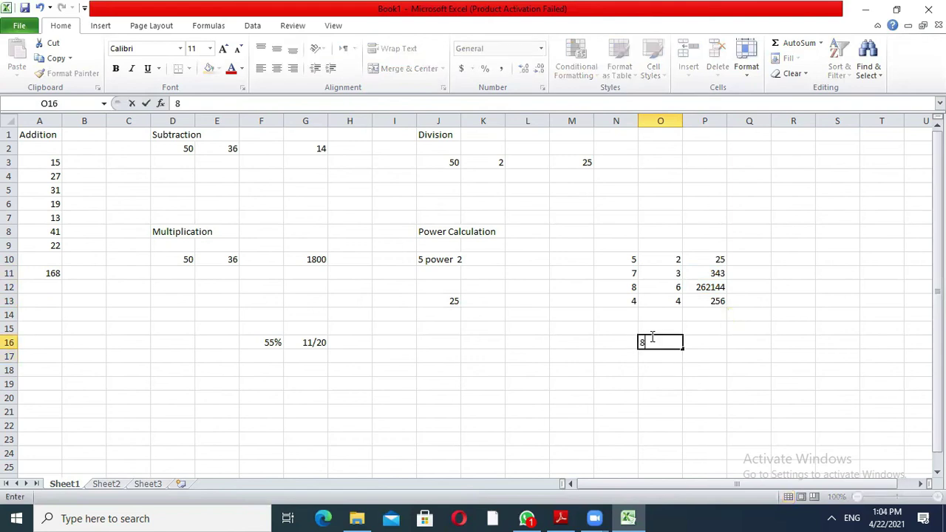
pyautogui.write('^6')
pyautogui.press('Return')
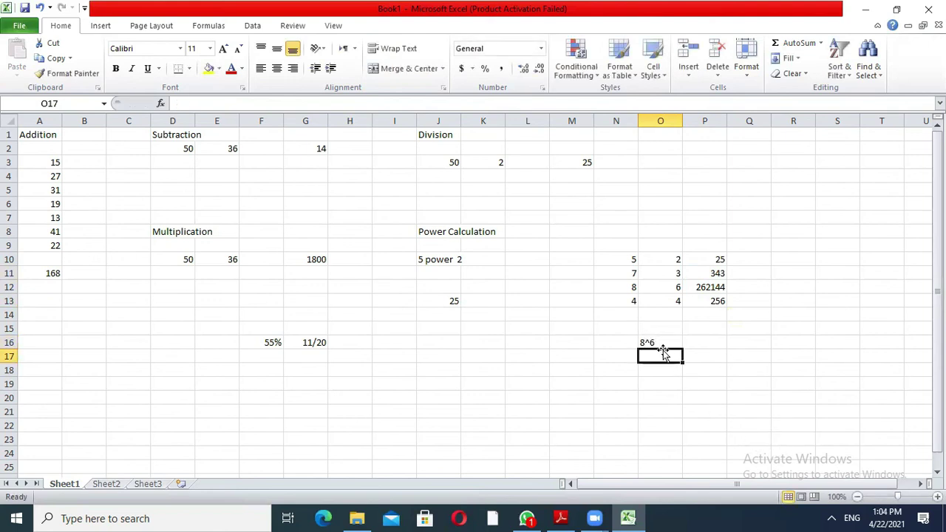
pyautogui.doubleClick(662, 343)
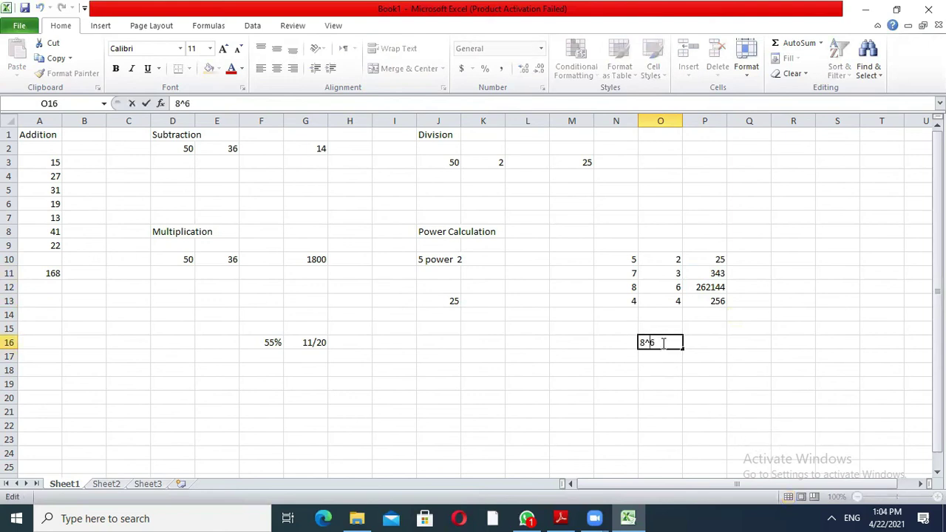
pyautogui.press('Left')
pyautogui.write('=')
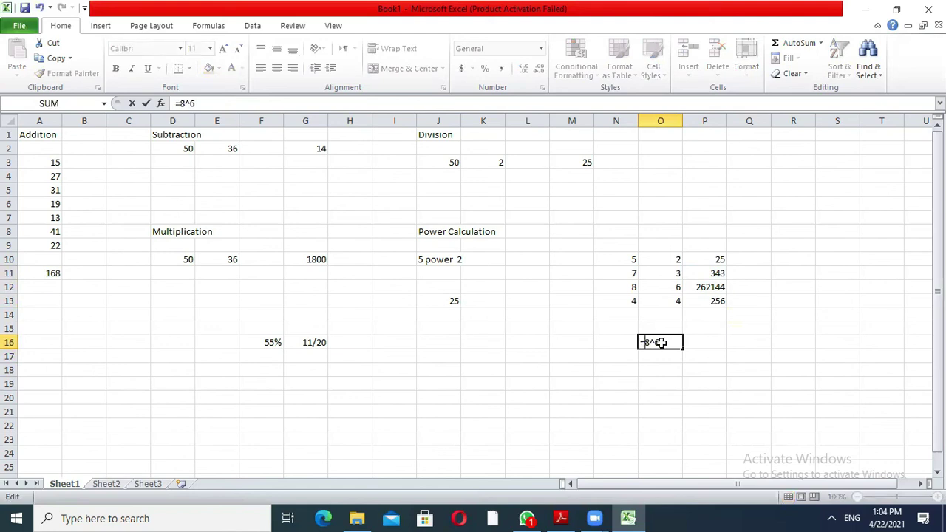
pyautogui.press('Return')
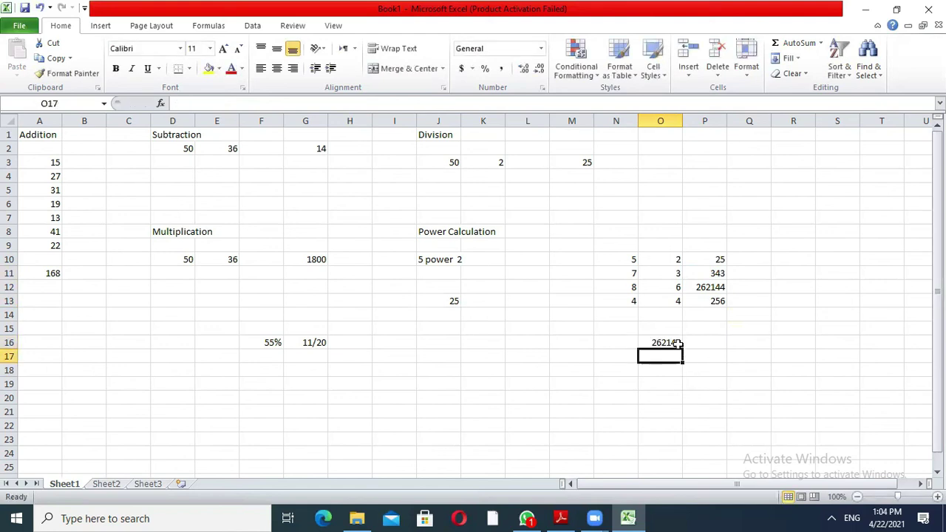
pyautogui.click(678, 344)
pyautogui.press('Delete')
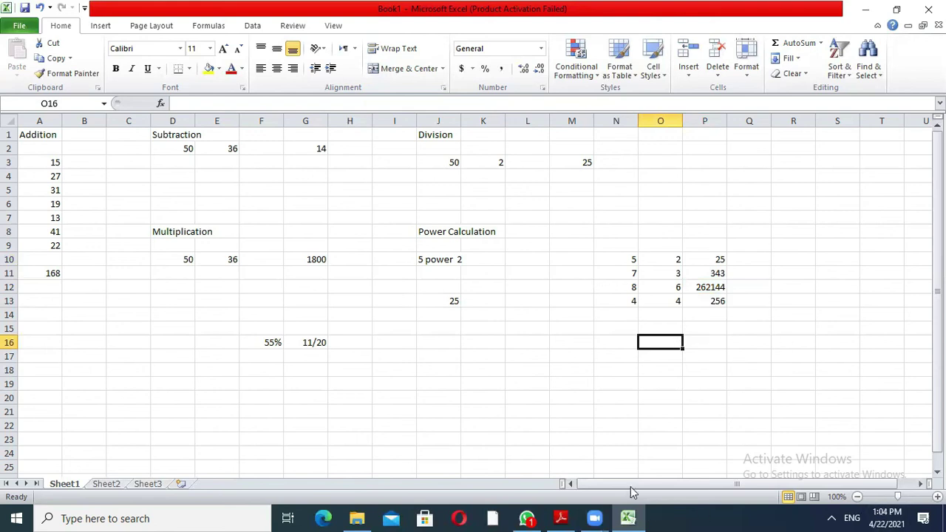
# Switch to the handout in Adobe Reader and read the Recommended Homework section on page 21 through to the start of Lecture 3.
pyautogui.click(565, 517)
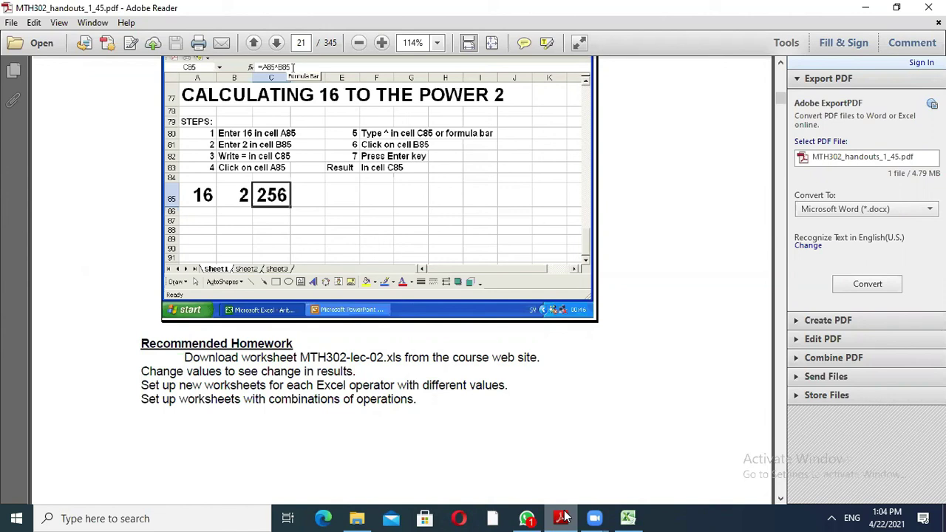
pyautogui.press('Down')
pyautogui.press('Down')
pyautogui.press('Down')
pyautogui.press('Down')
pyautogui.press('Down')
pyautogui.press('Down')
pyautogui.press('Down')
pyautogui.press('Down')
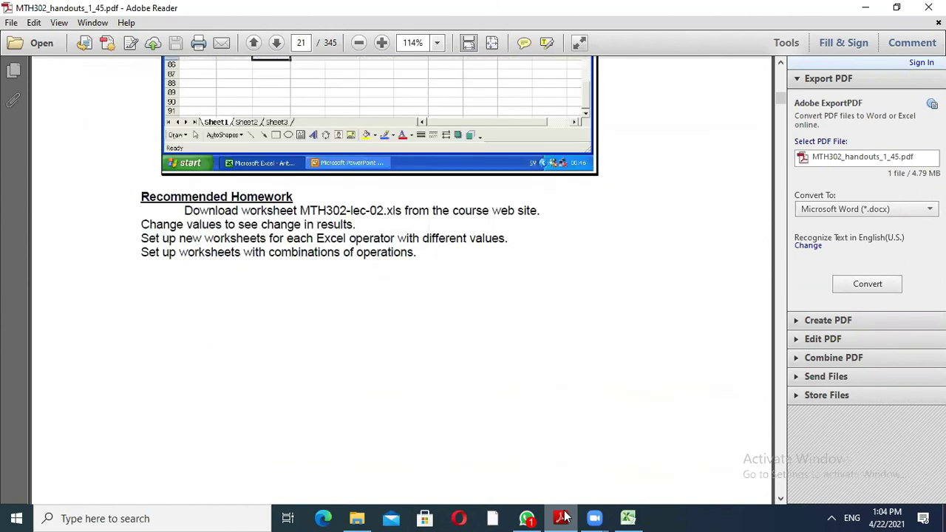
pyautogui.press('Down')
pyautogui.press('Down')
pyautogui.press('Down')
pyautogui.press('Down')
pyautogui.press('Down')
pyautogui.press('Down')
pyautogui.press('Down')
pyautogui.press('Down')
pyautogui.press('Down')
pyautogui.press('Down')
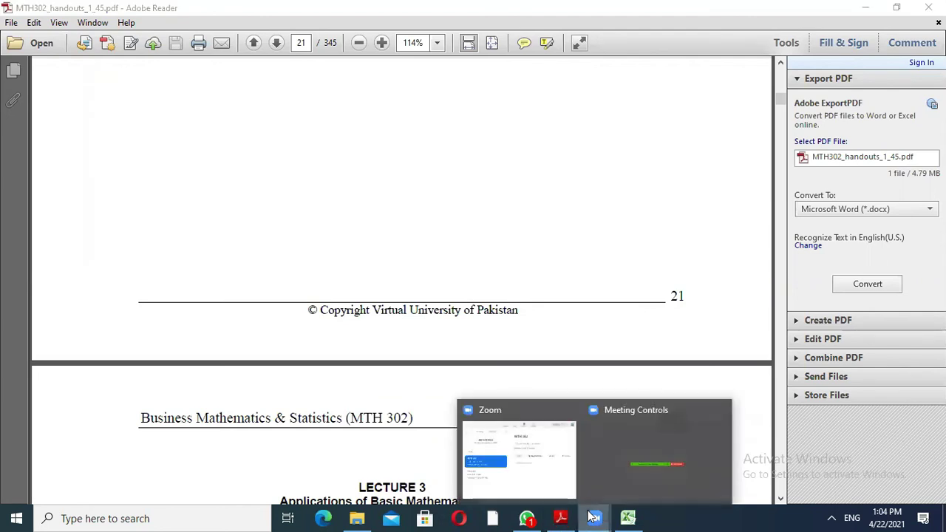
# Switch to the Zoom meeting controls.
pyautogui.click(616, 451)
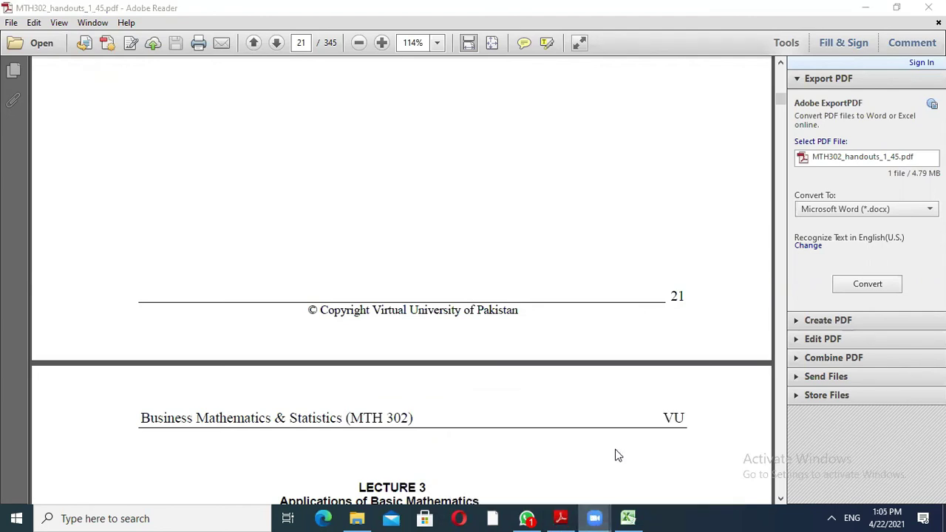